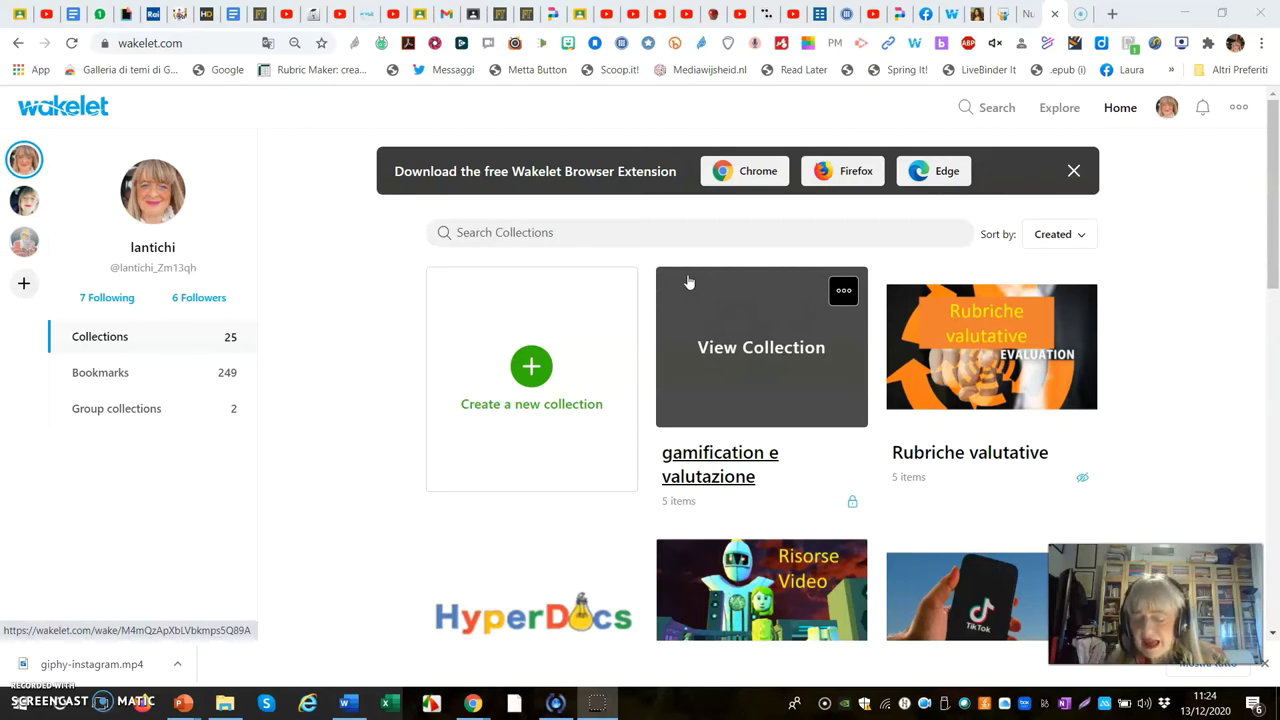
pyautogui.moveTo(688, 283); pyautogui.dragTo(866, 314)
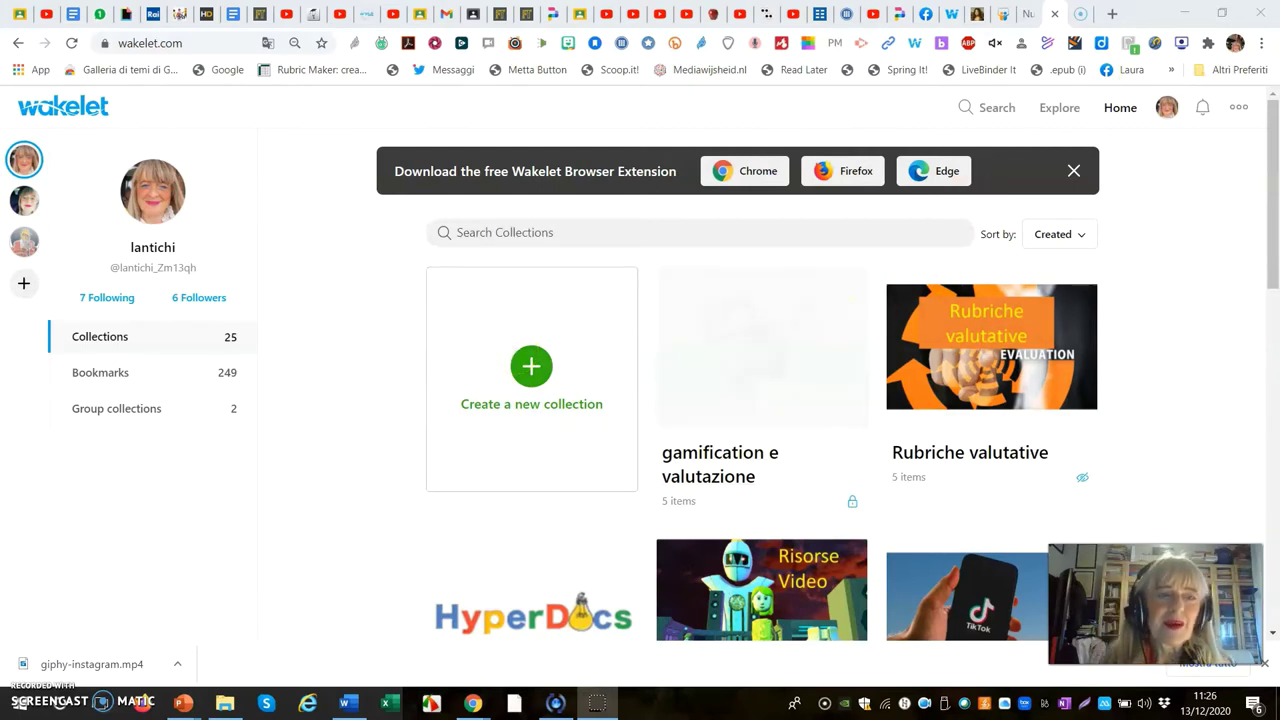
pyautogui.click(993, 115)
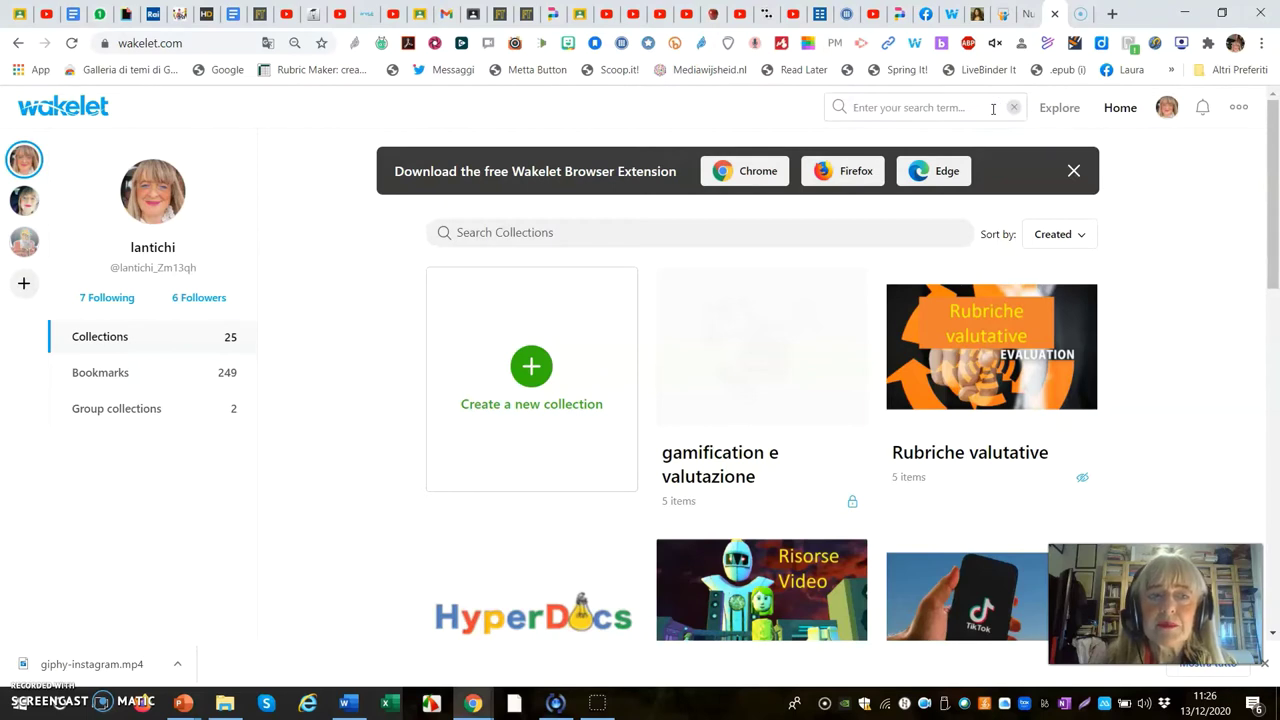
pyautogui.click(961, 117)
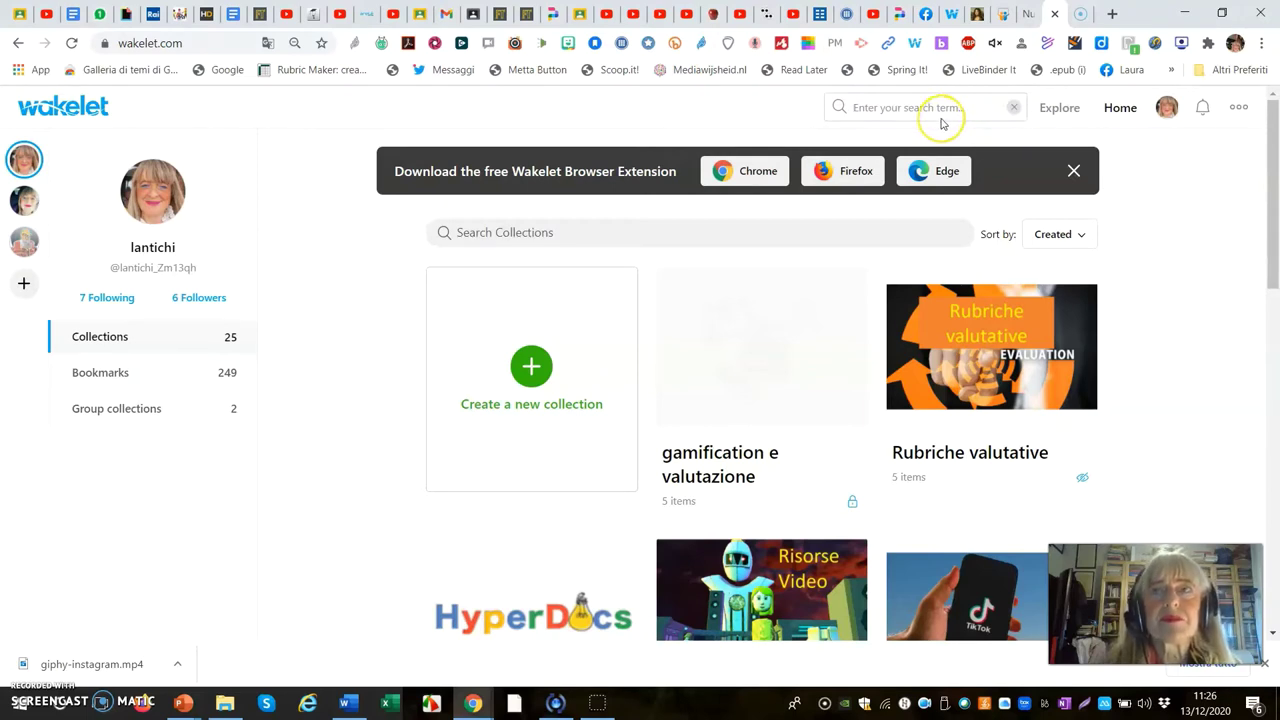
# Browse the Top Picks collections on the Explore page and look over the account options
pyautogui.click(1055, 112)
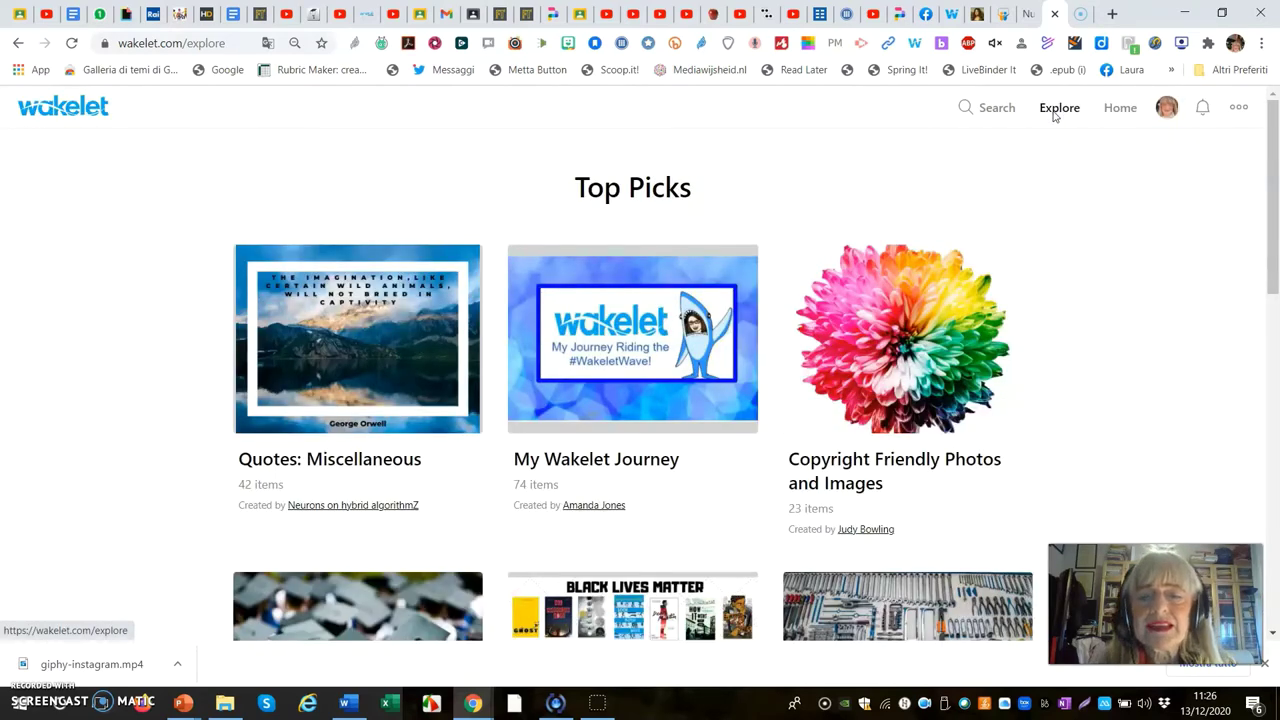
pyautogui.scroll(-2, 903, 270)
pyautogui.scroll(-4, 903, 275)
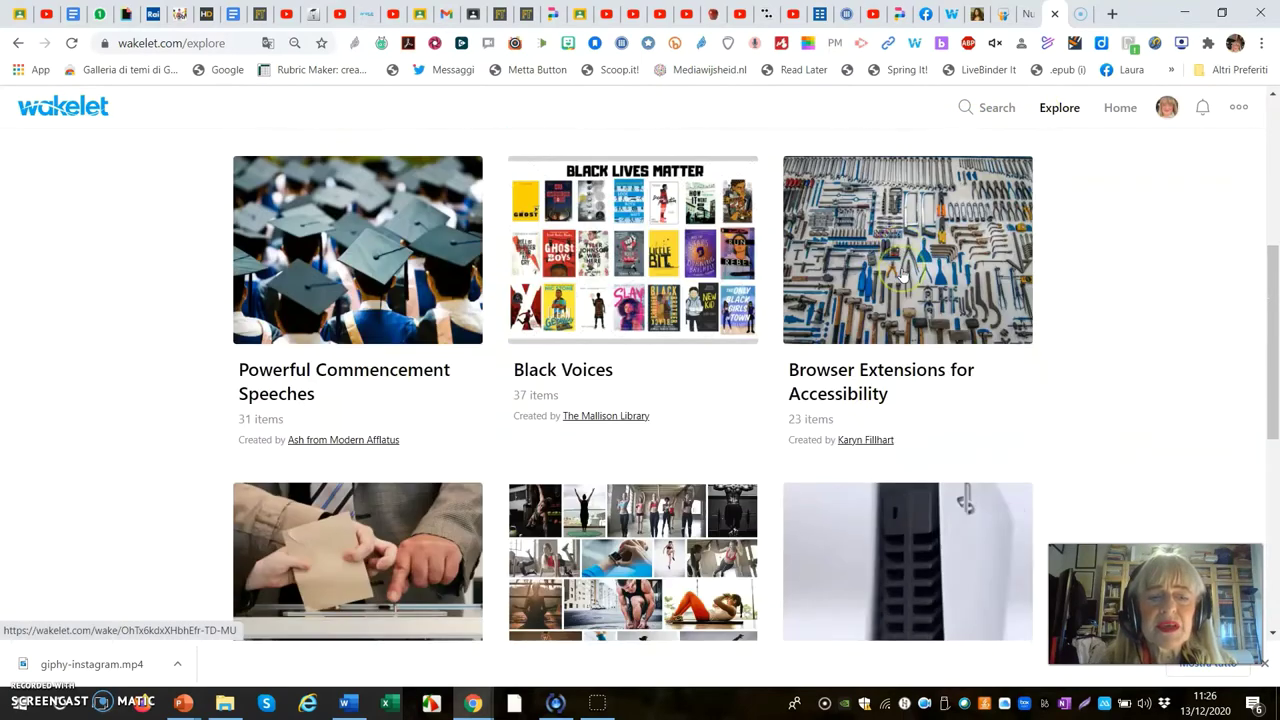
pyautogui.scroll(-3, 903, 275)
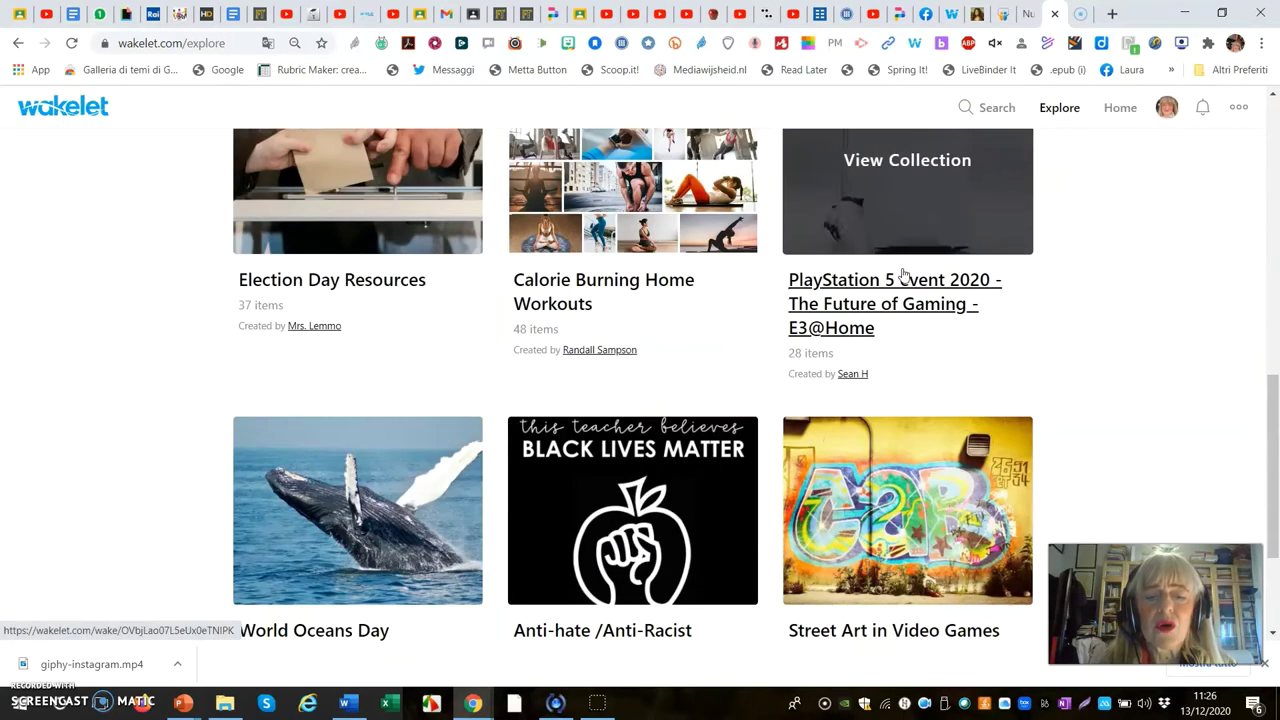
pyautogui.scroll(9, 903, 275)
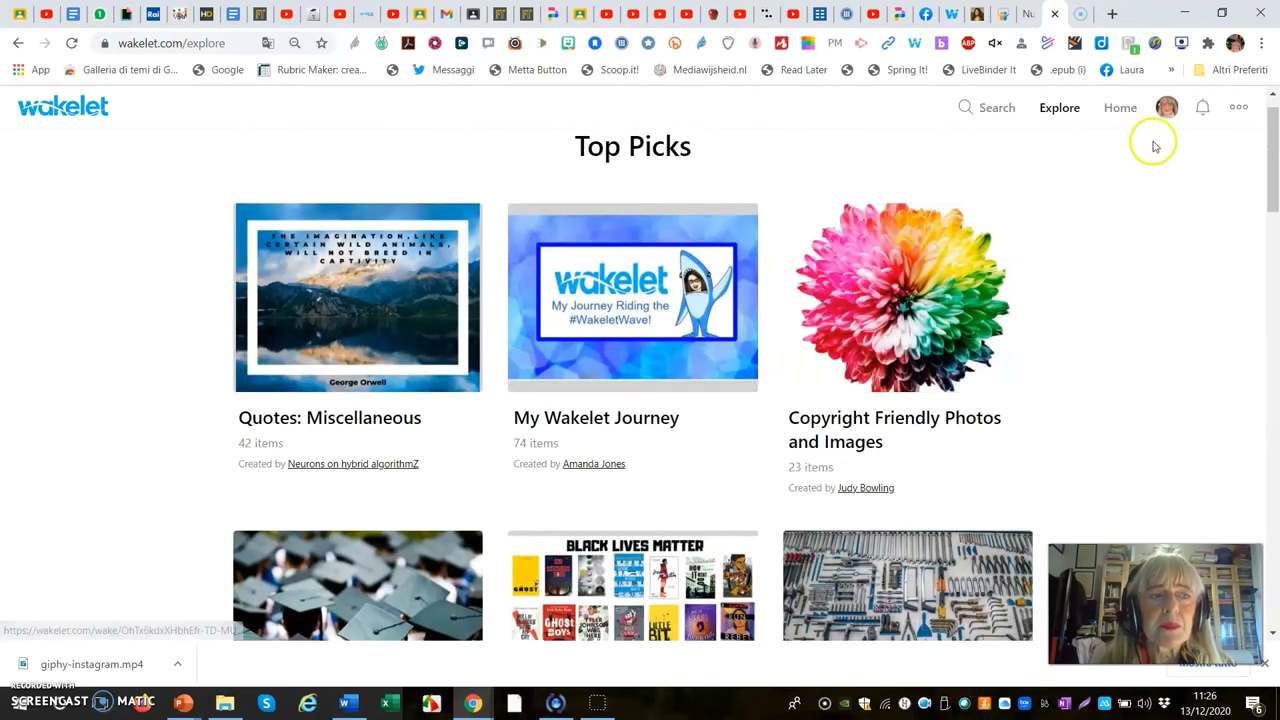
pyautogui.click(1240, 108)
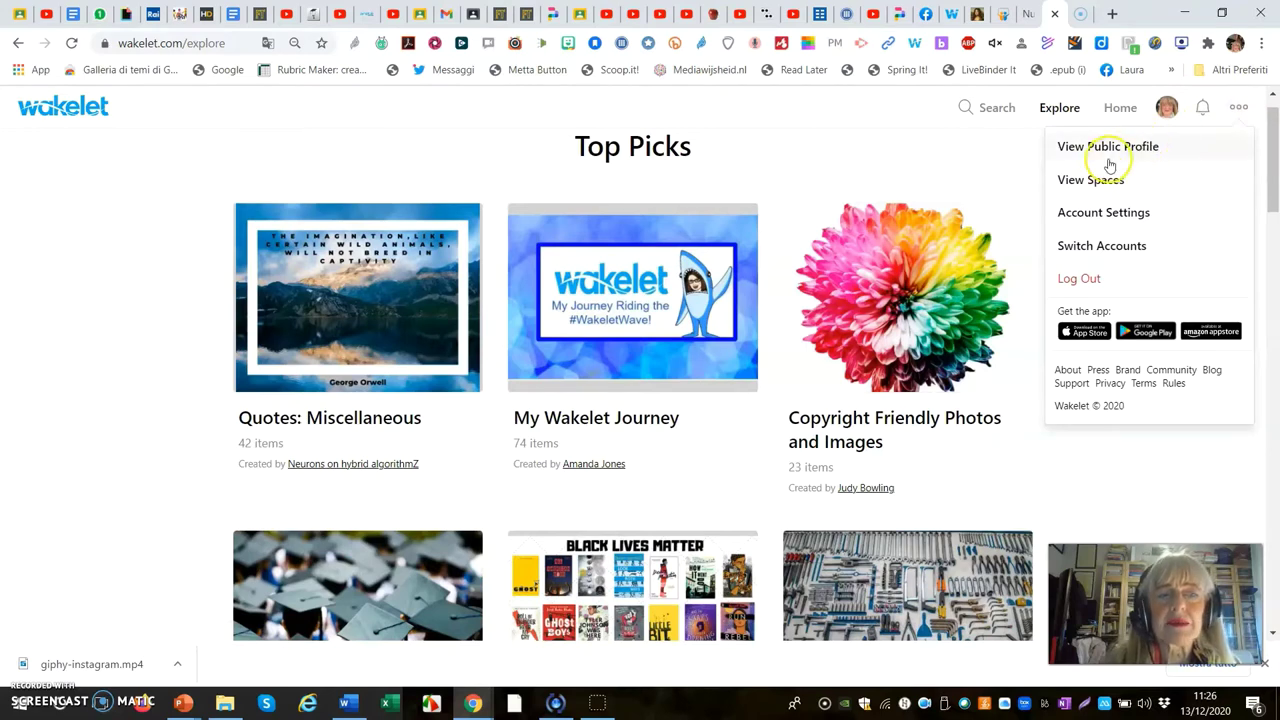
pyautogui.click(1104, 187)
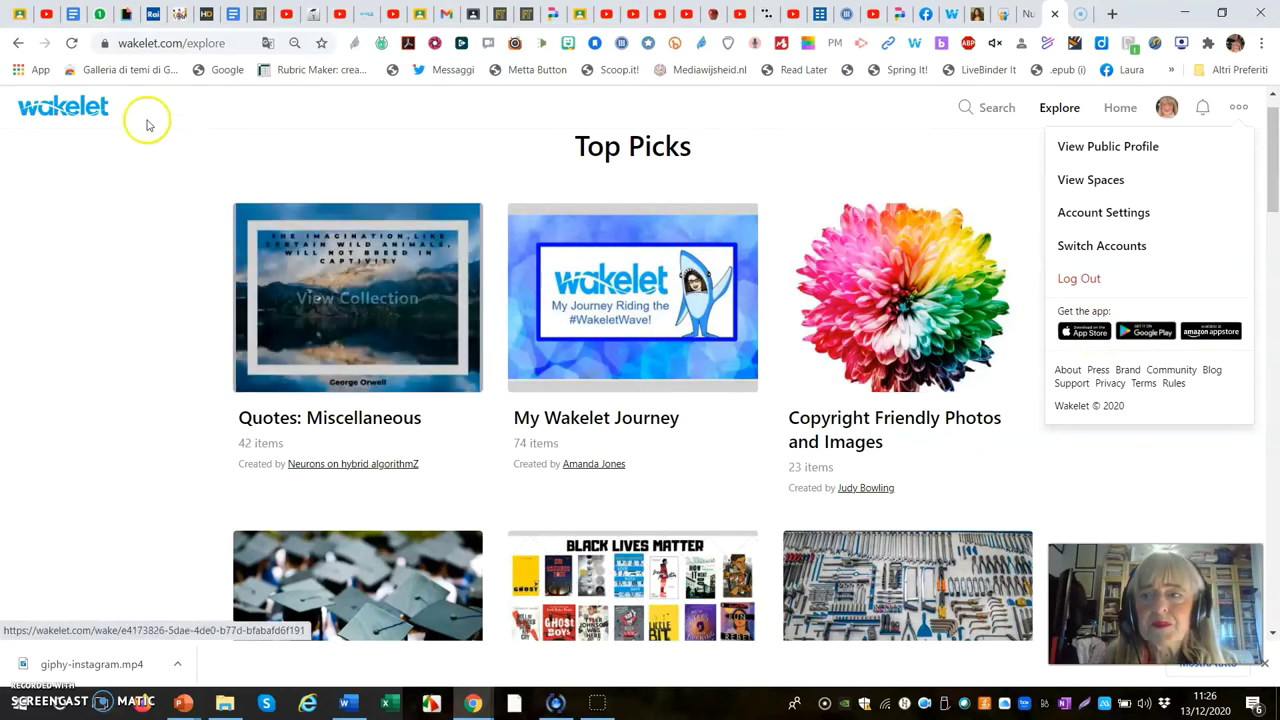
# Create a new collection from the home page and upload presentazione1.png as its full cover image
pyautogui.click(1113, 108)
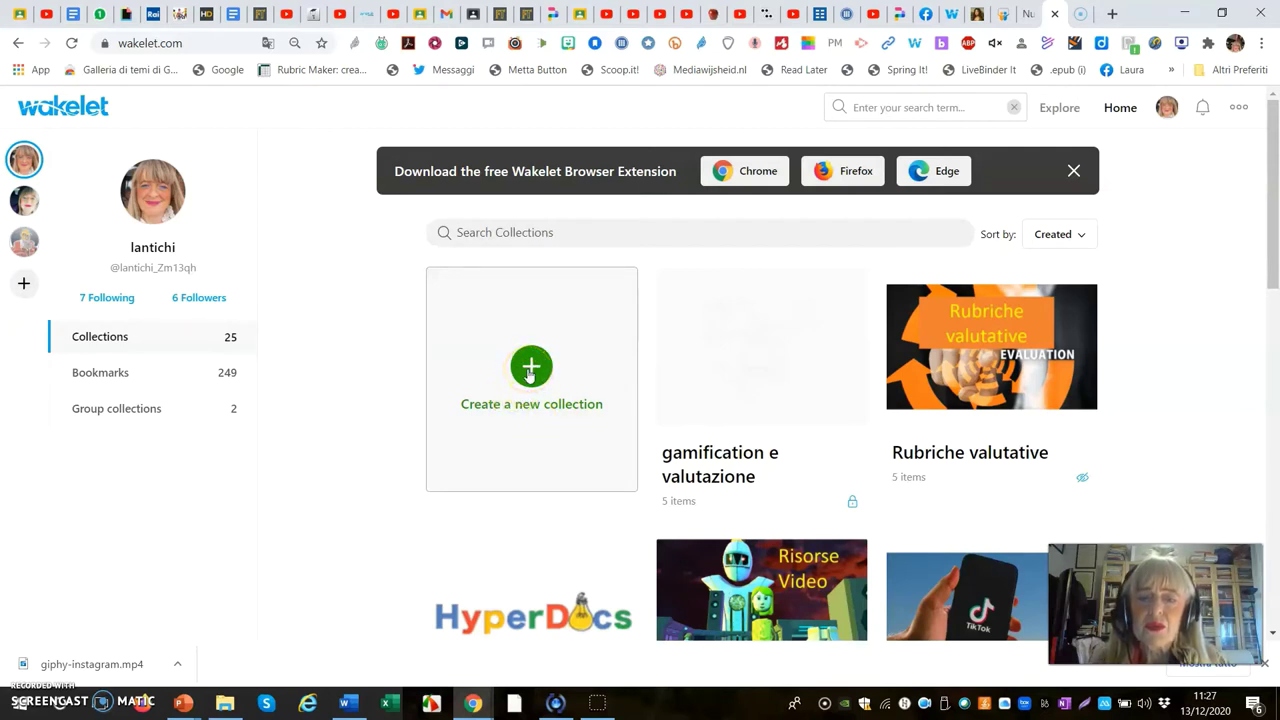
pyautogui.click(530, 372)
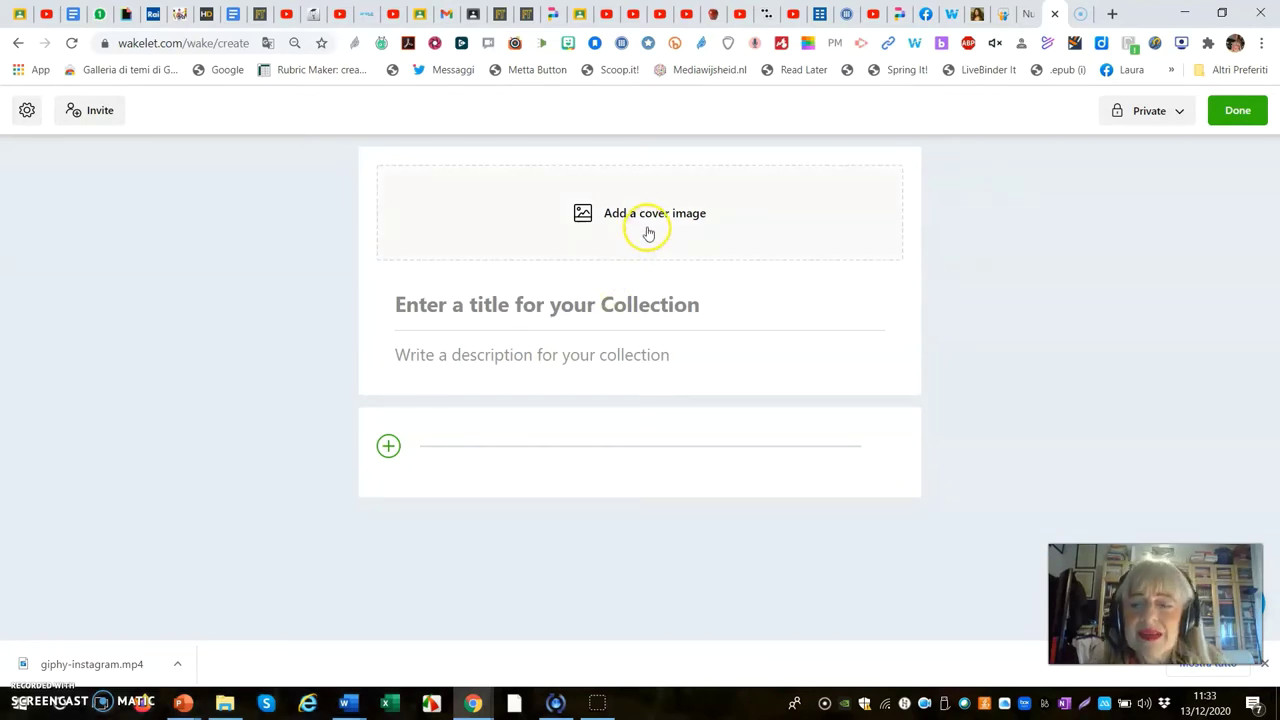
pyautogui.click(648, 230)
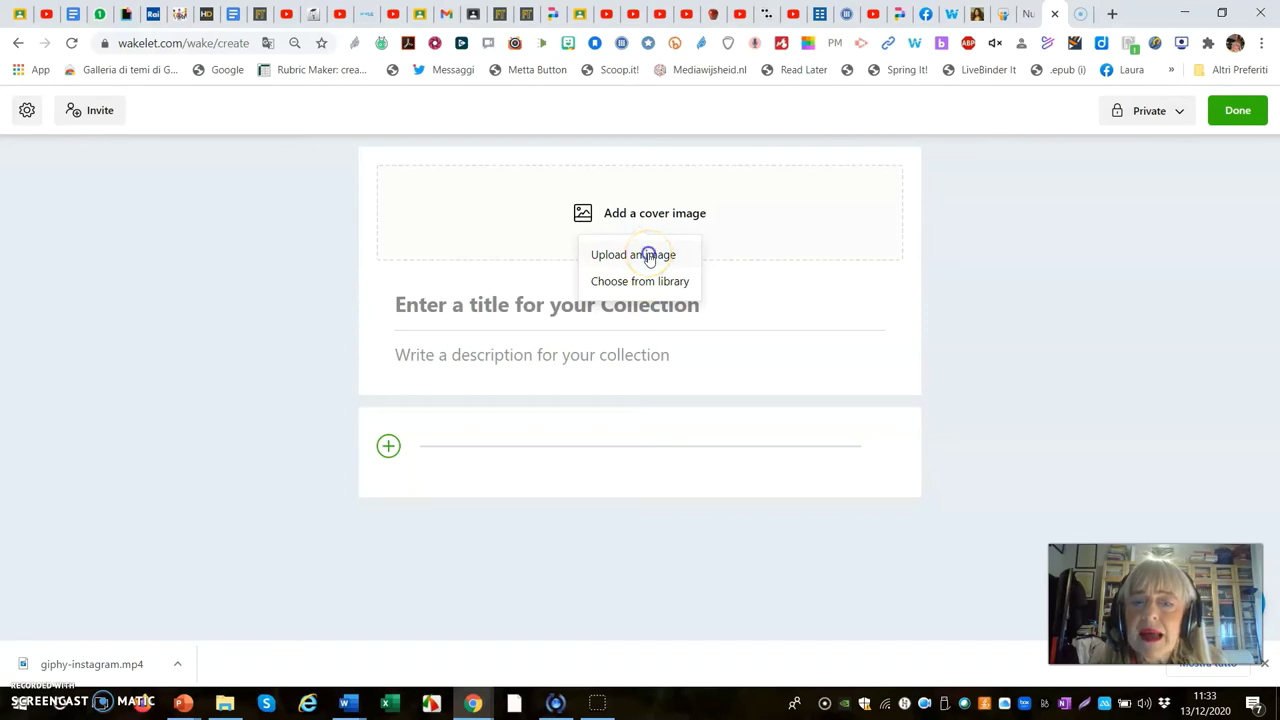
pyautogui.click(649, 258)
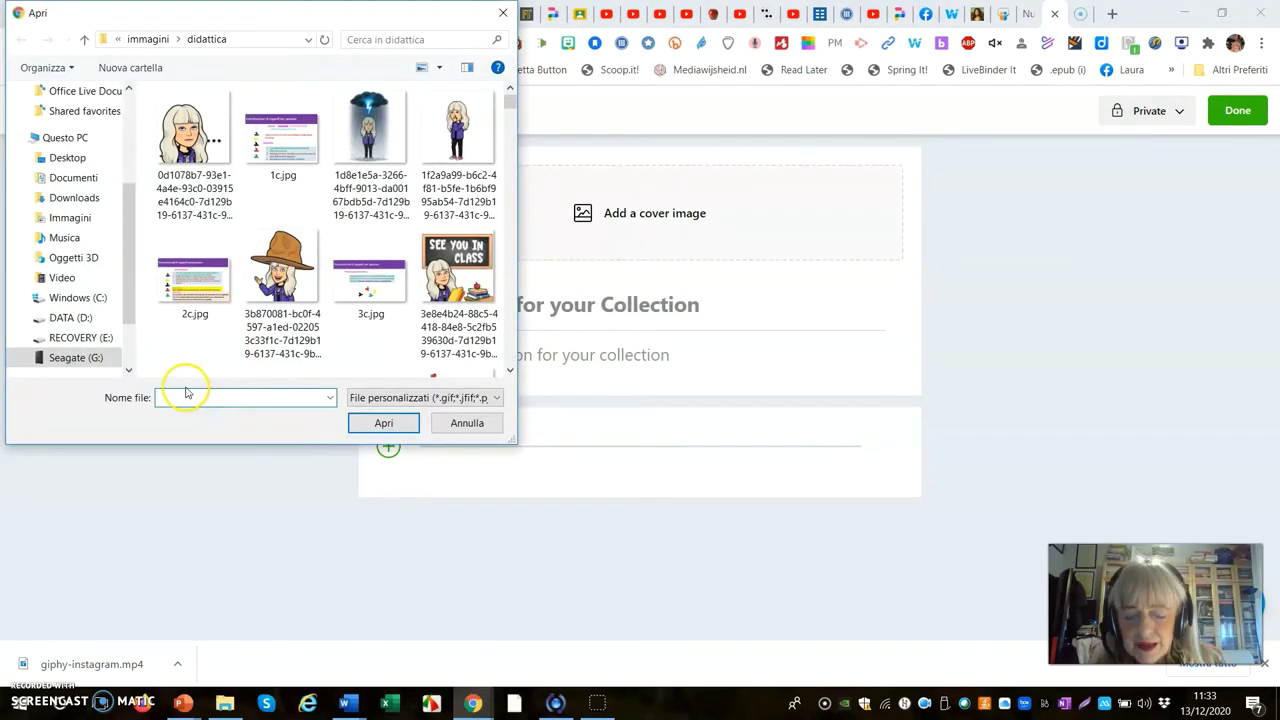
pyautogui.write('present')
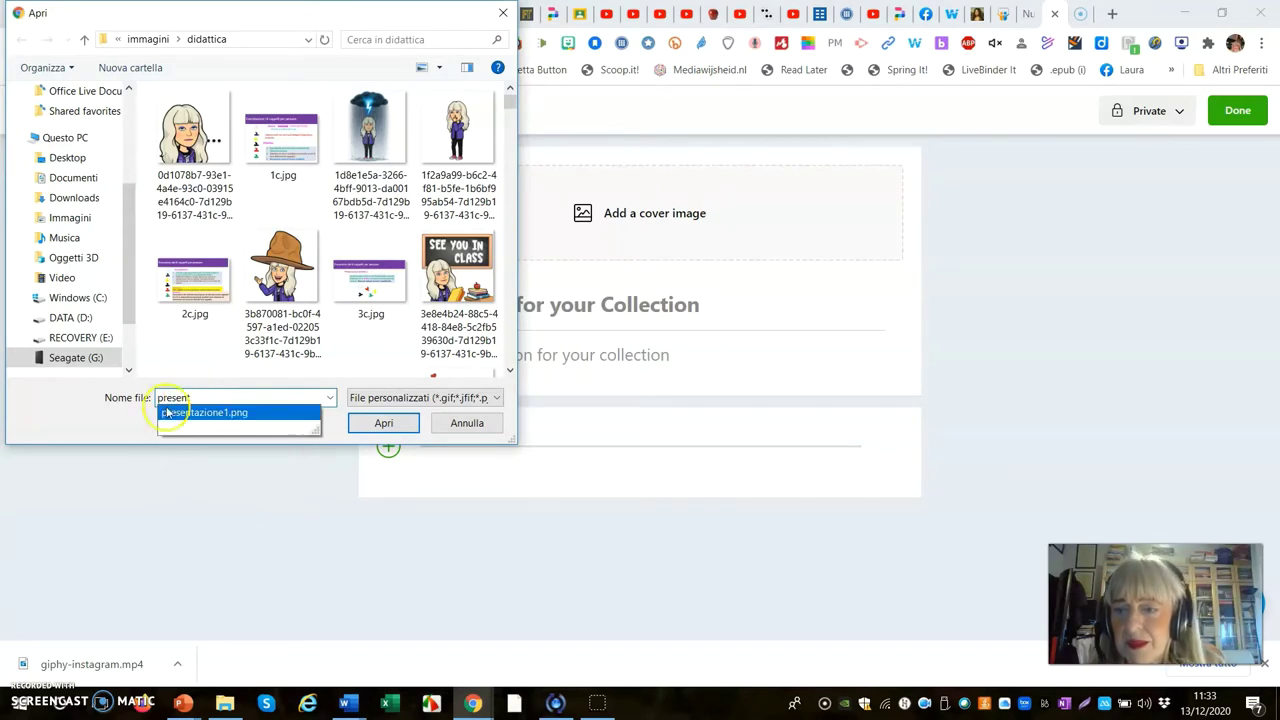
pyautogui.click(270, 433)
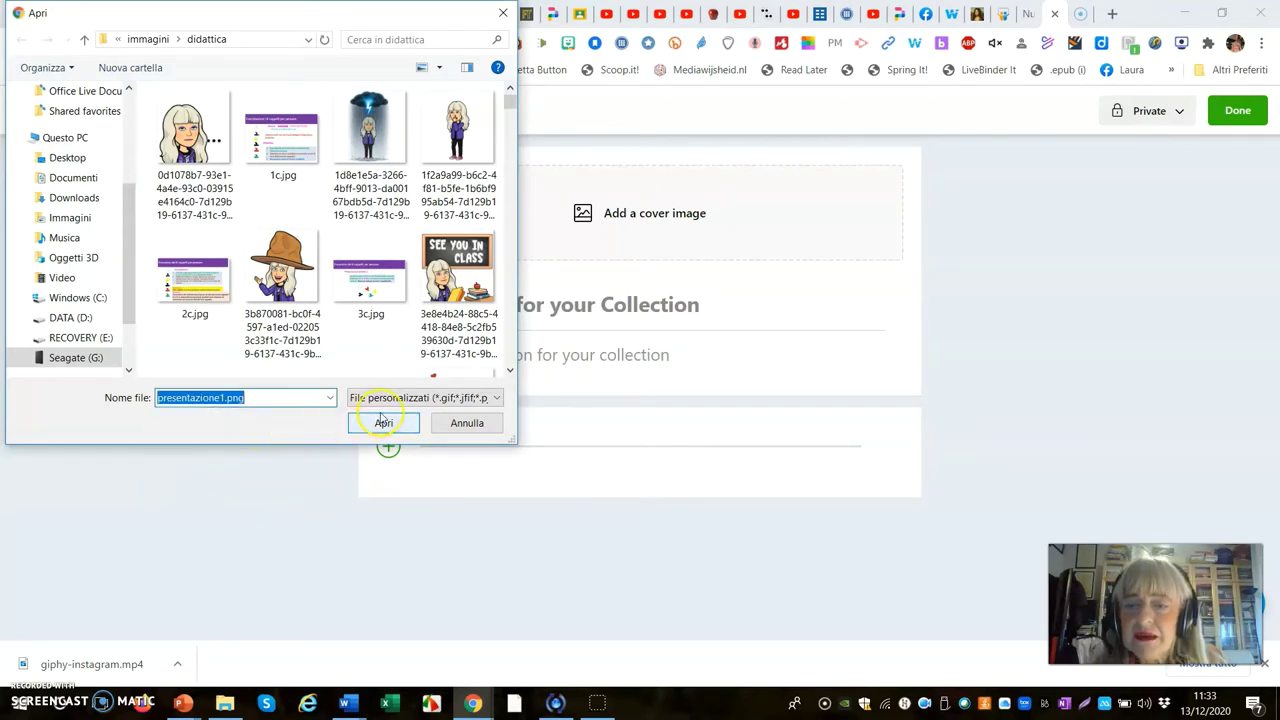
pyautogui.click(384, 422)
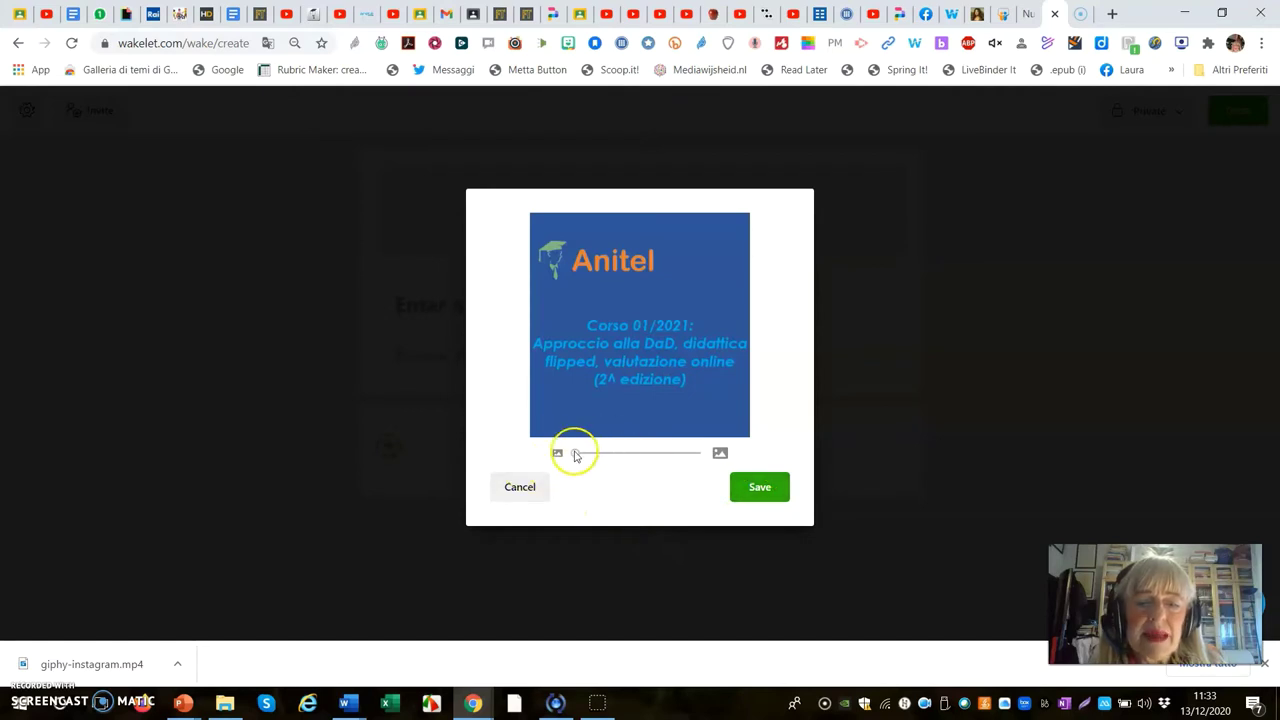
pyautogui.moveTo(575, 453); pyautogui.dragTo(546, 449)
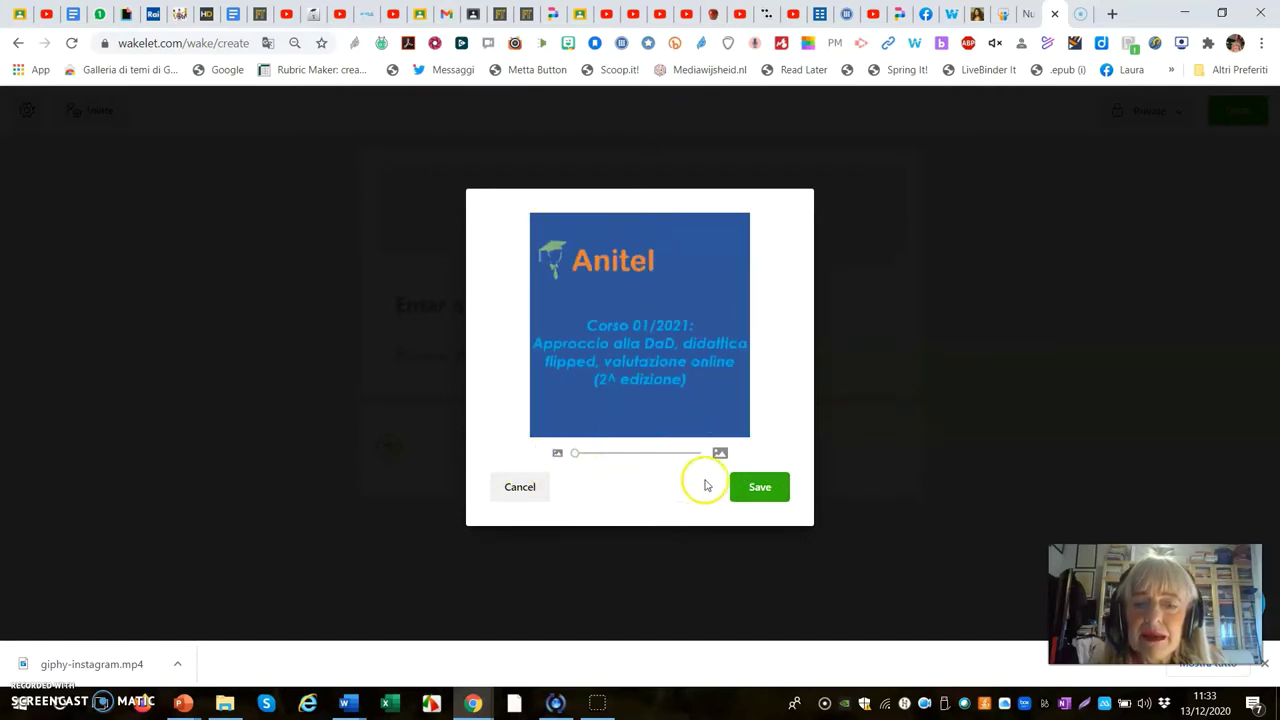
pyautogui.click(766, 489)
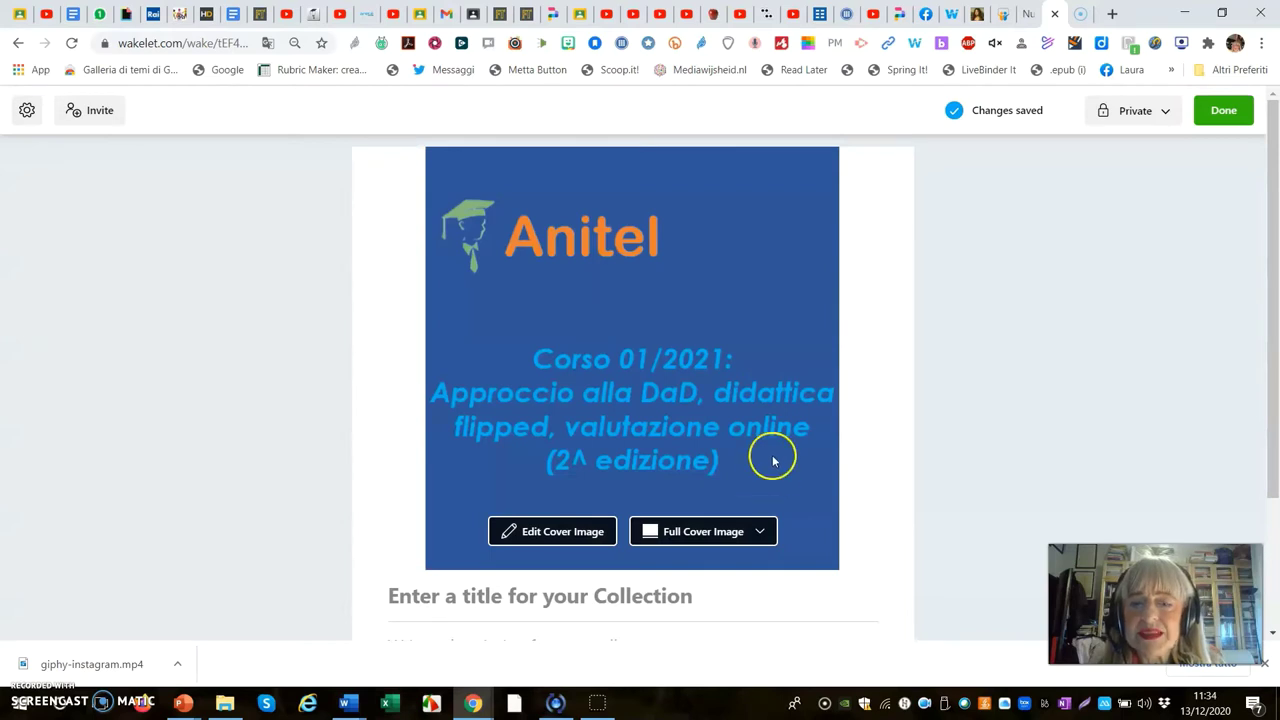
# Set the Unsplash library photo of a lake and mountain seen from a boat as the collection's background image
pyautogui.scroll(-2, 771, 458)
pyautogui.scroll(2, 771, 458)
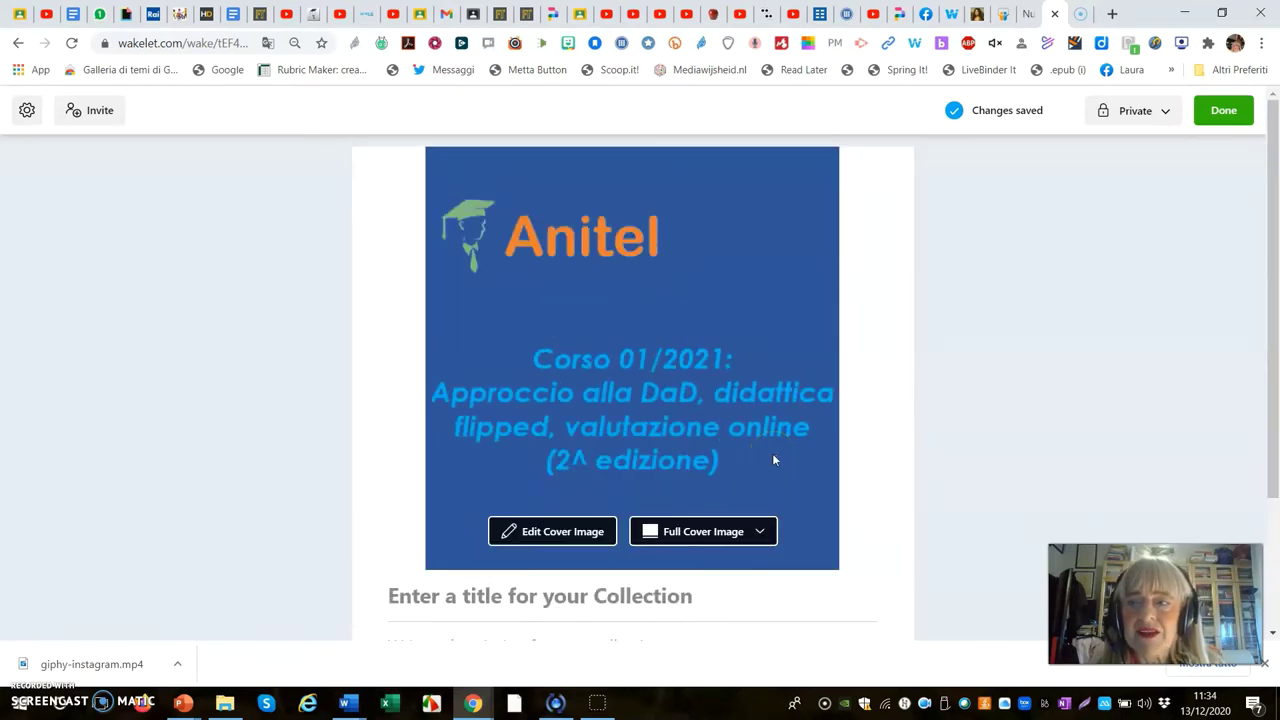
pyautogui.click(27, 112)
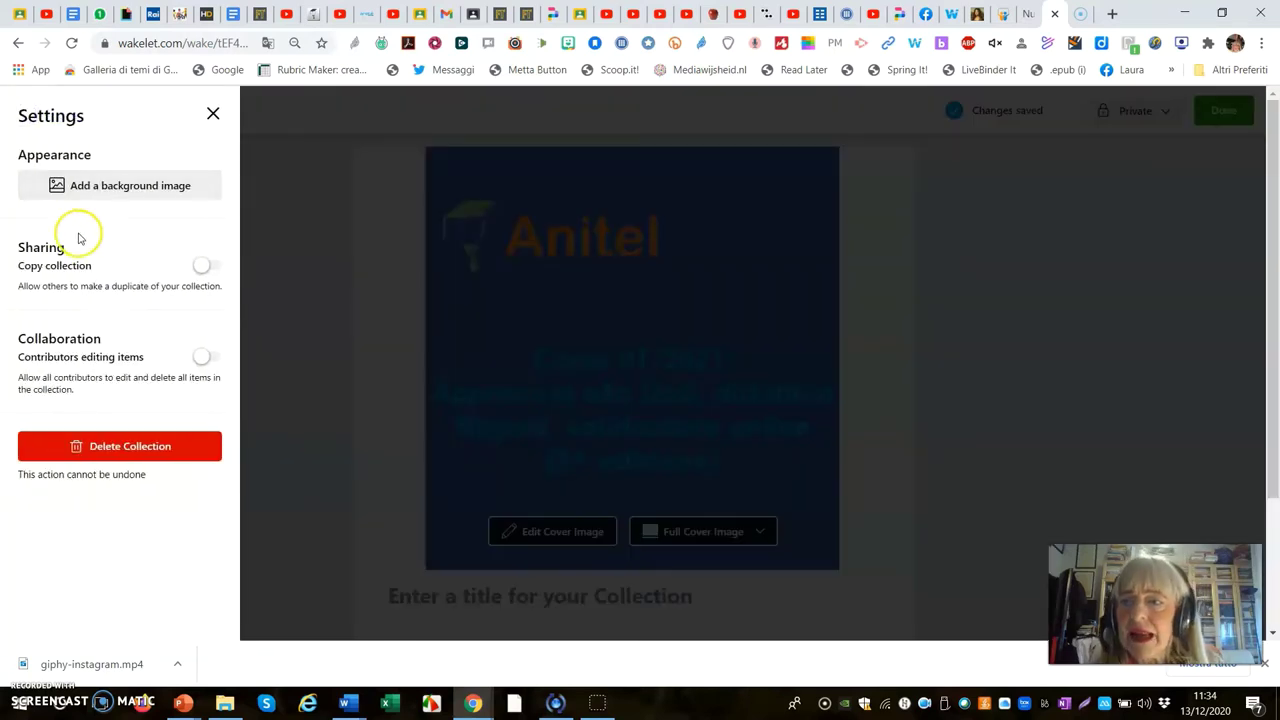
pyautogui.click(107, 186)
pyautogui.click(140, 238)
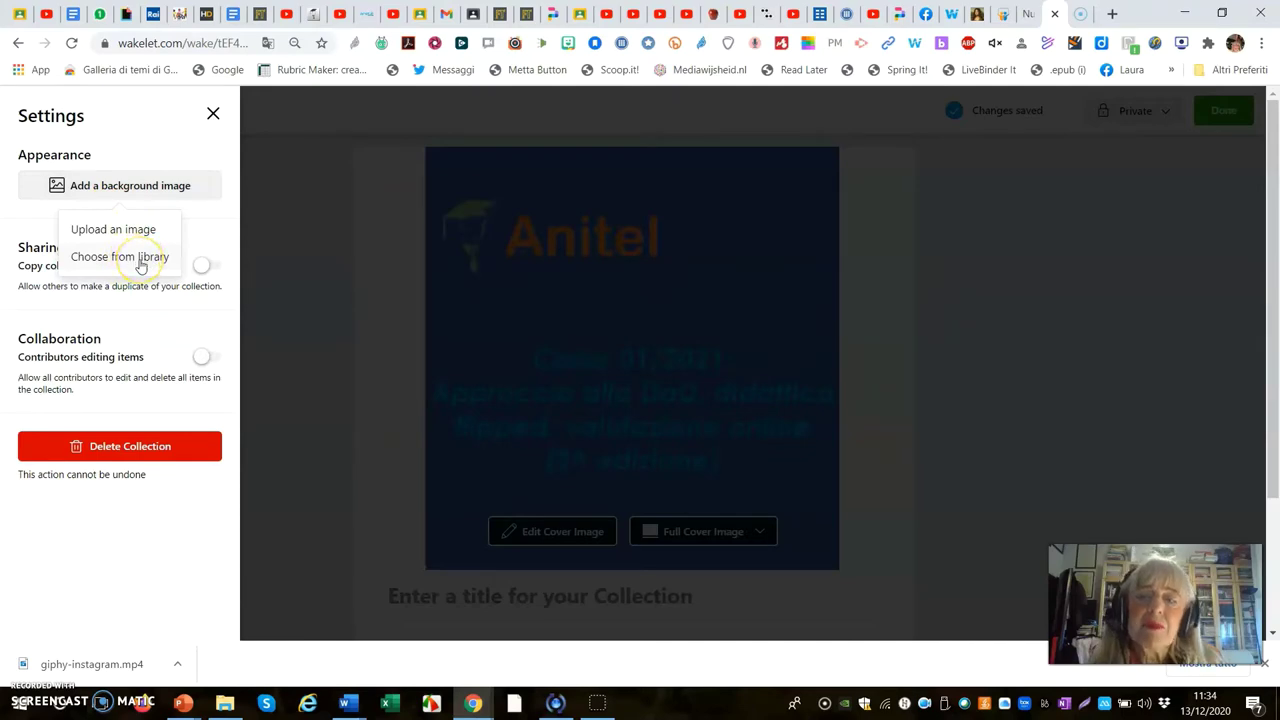
pyautogui.click(140, 258)
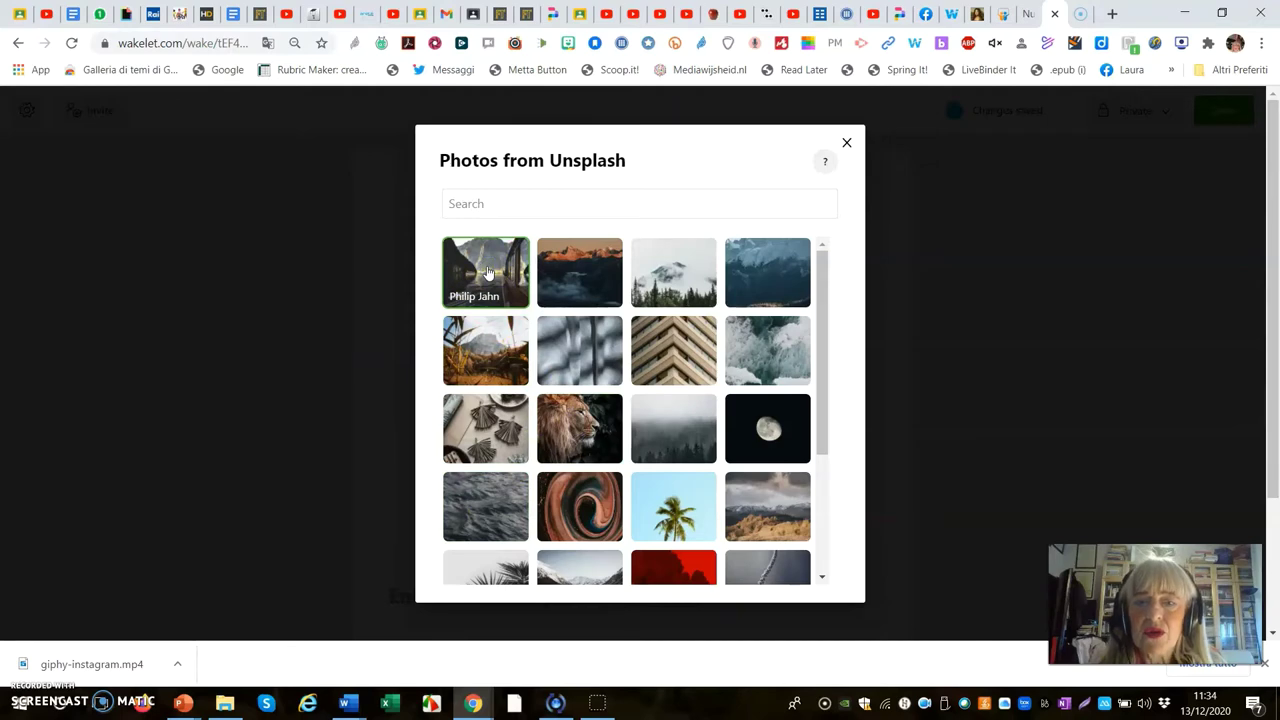
pyautogui.click(499, 298)
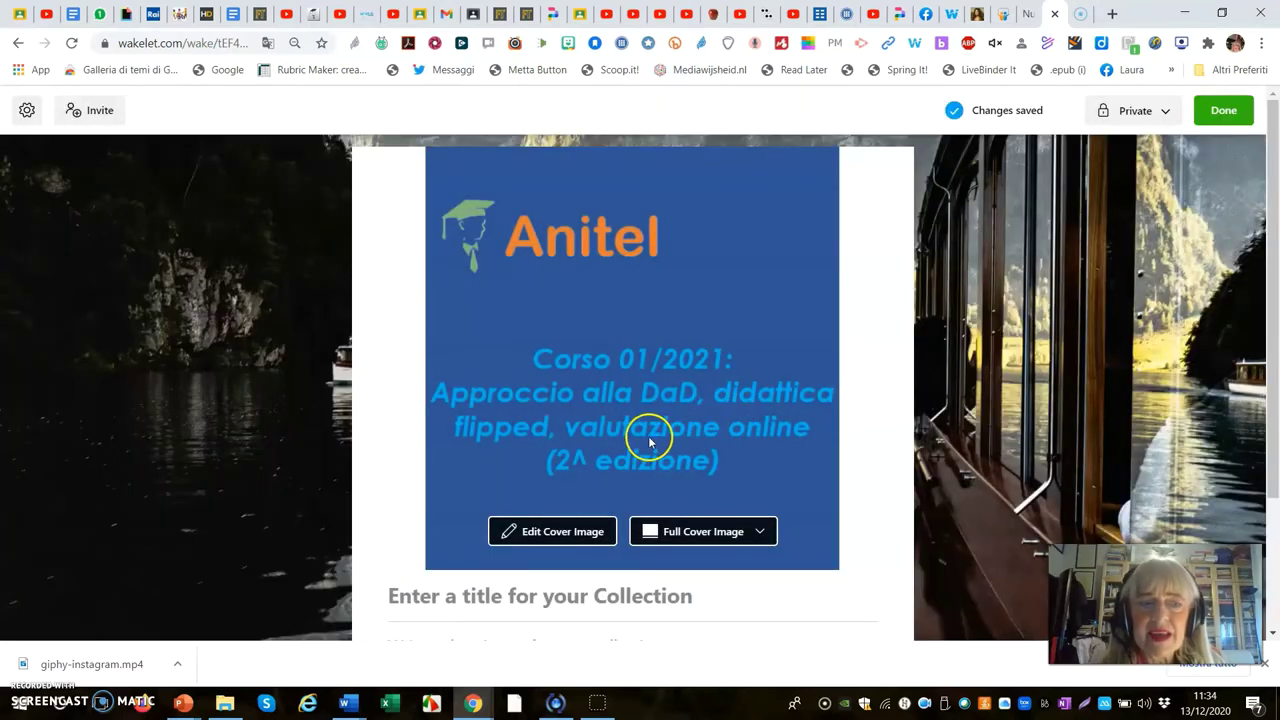
# Title the collection "Corso 01/2021: Approccio alla DaD, didattica flipped, valutazione online (2^ edizione)"
pyautogui.scroll(-2, 291, 348)
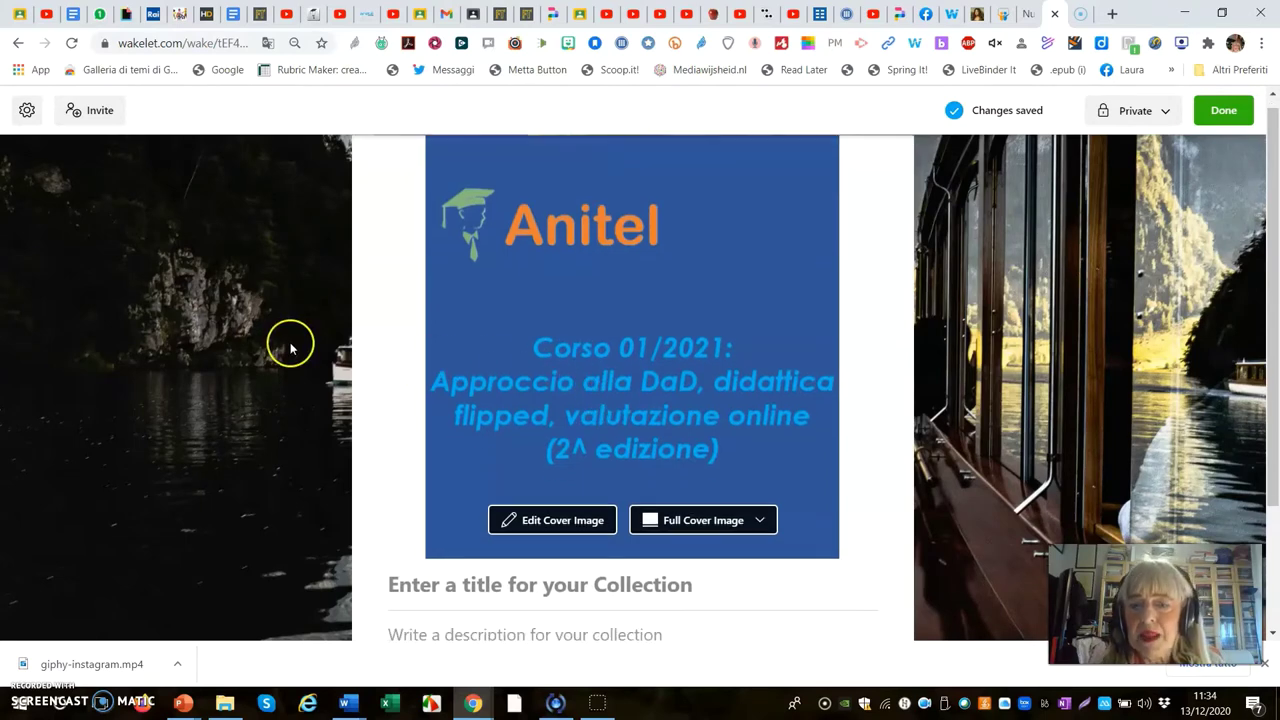
pyautogui.scroll(2, 291, 348)
pyautogui.scroll(-1, 291, 349)
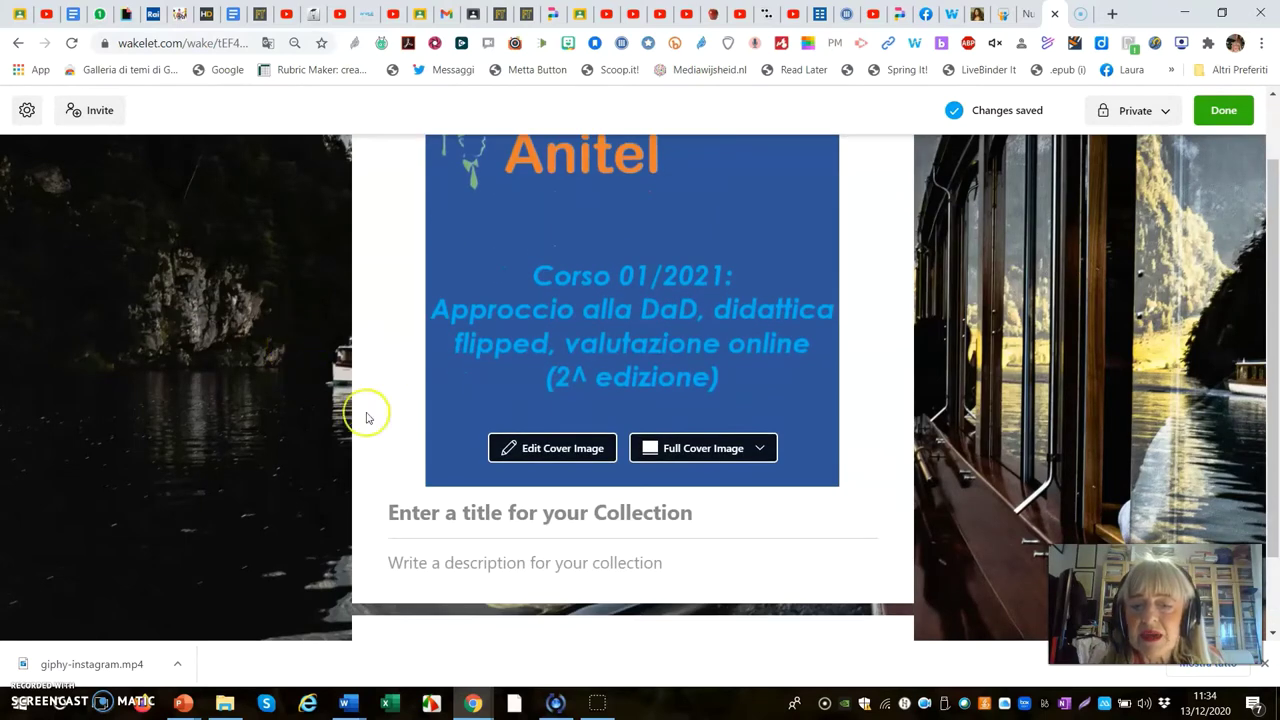
pyautogui.click(545, 518)
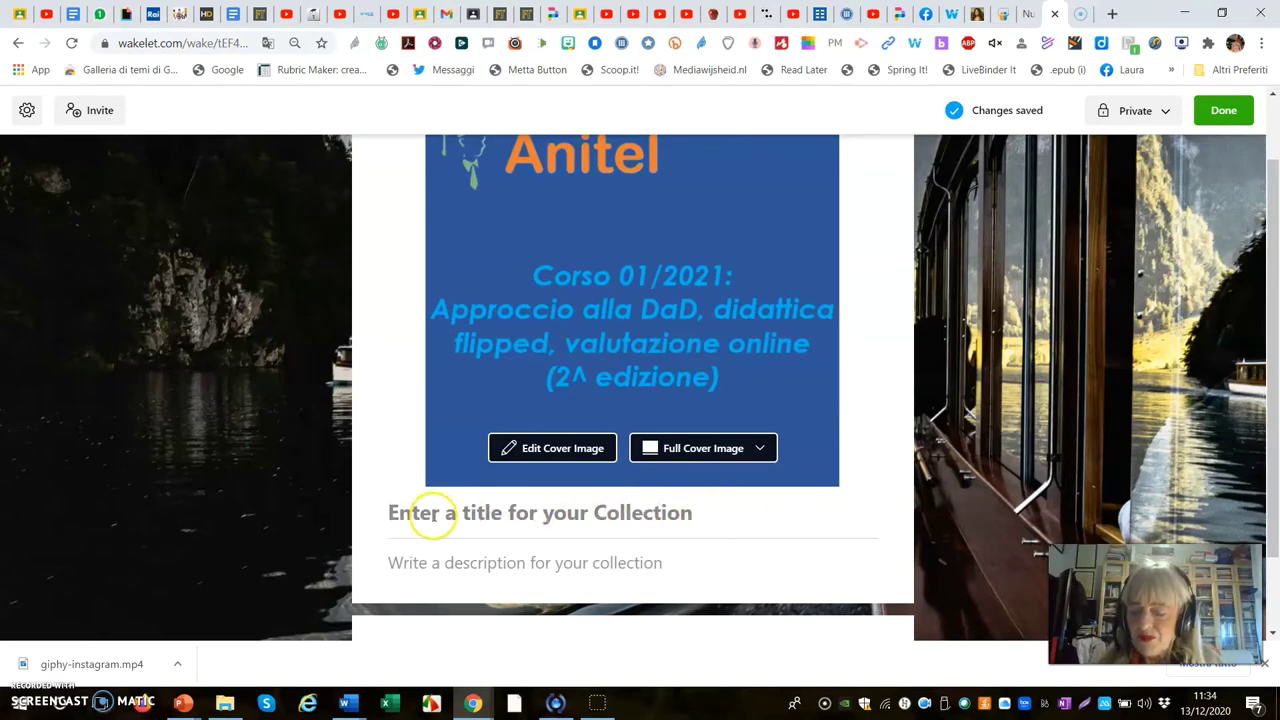
pyautogui.write('Corso 01/2021:  Approccio alla DaD, didattica flipped, valutazione online  (2^ edizione)')
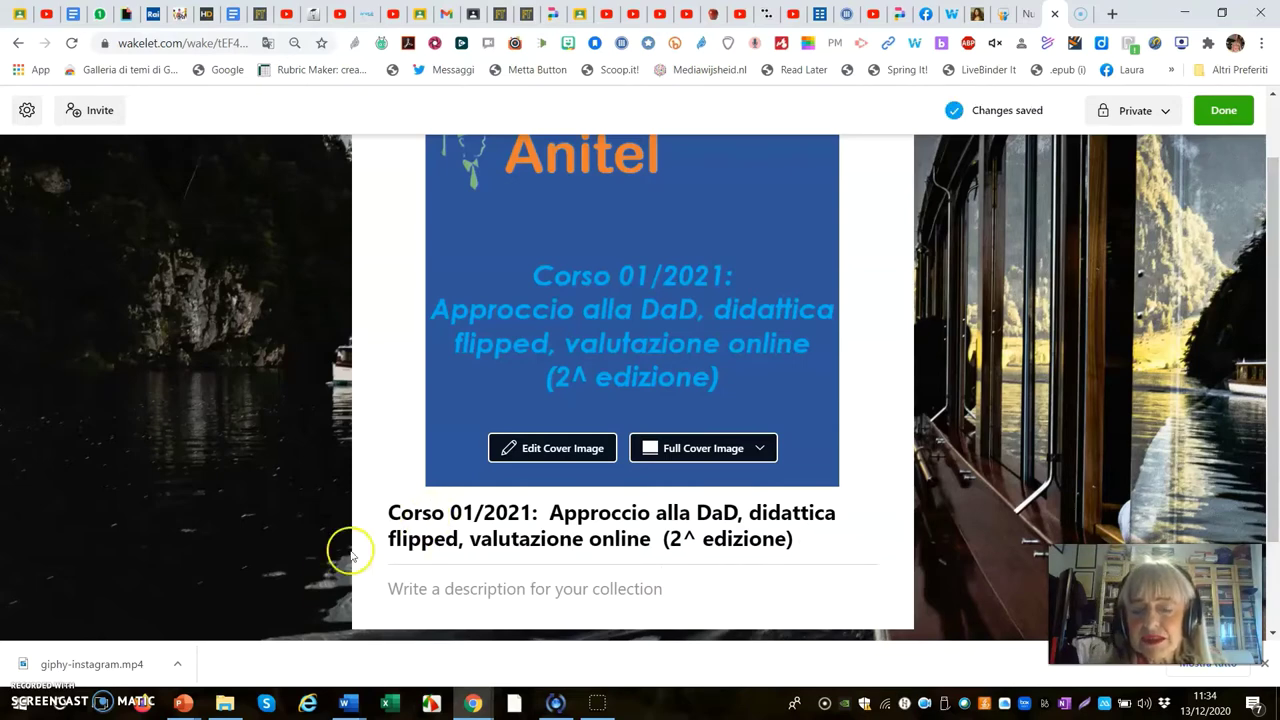
# Enter "Corso di Formazione" as the collection's description
pyautogui.click(439, 594)
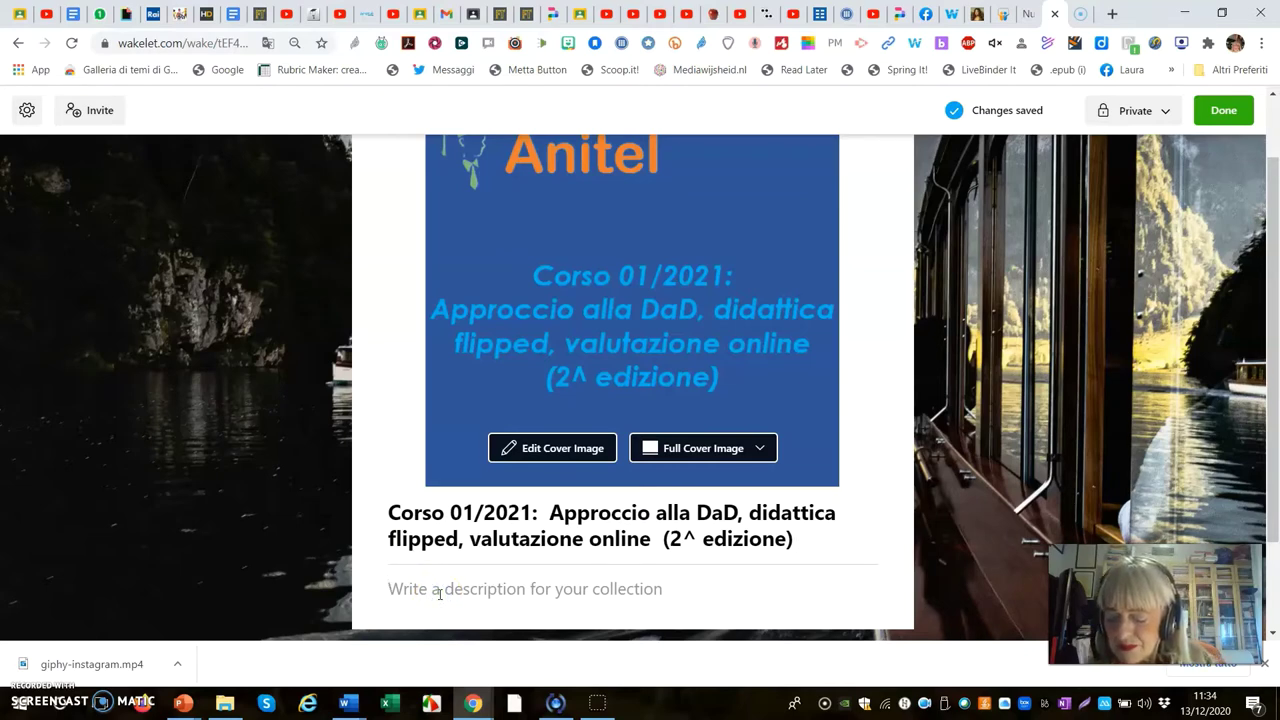
pyautogui.write('Co')
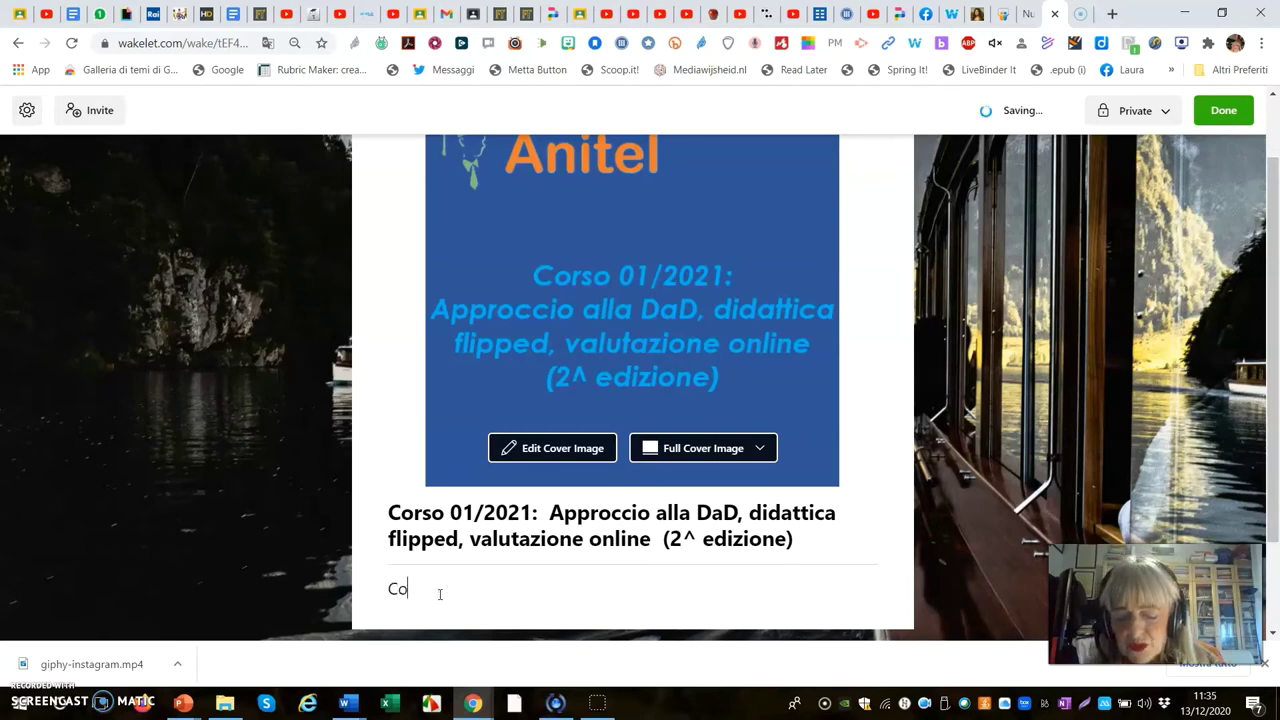
pyautogui.write('rso ')
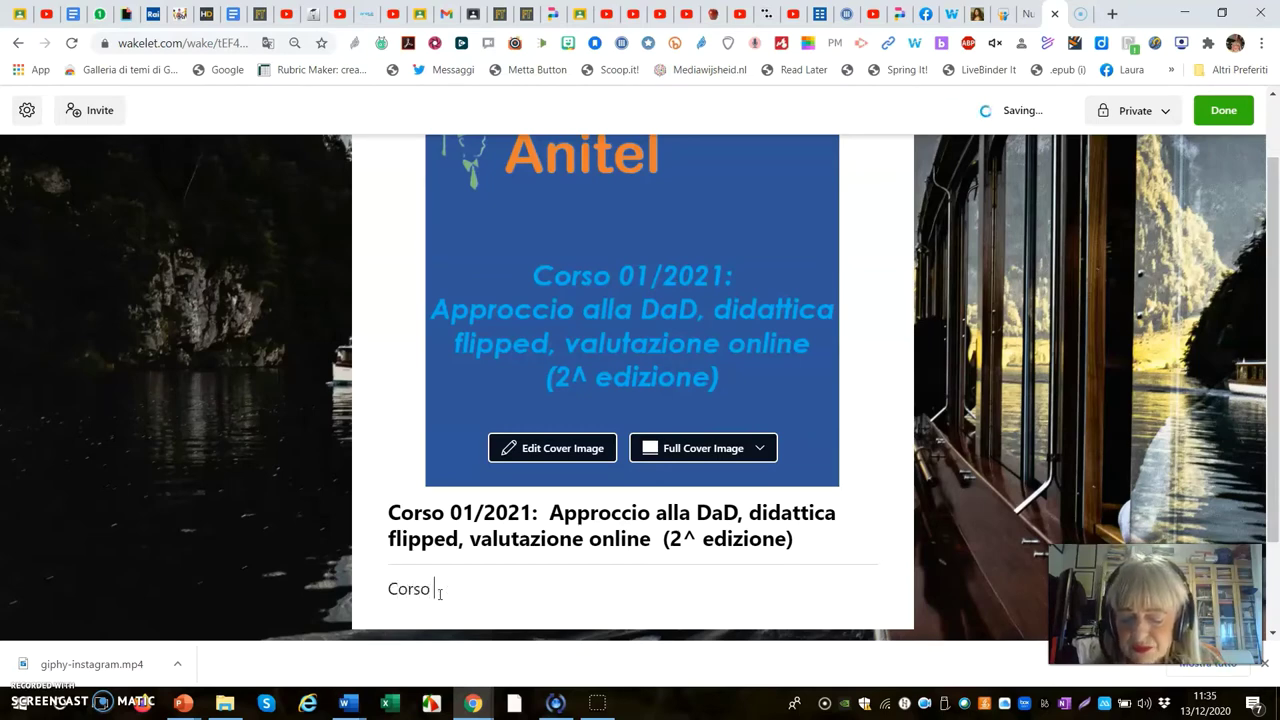
pyautogui.write('di Fo')
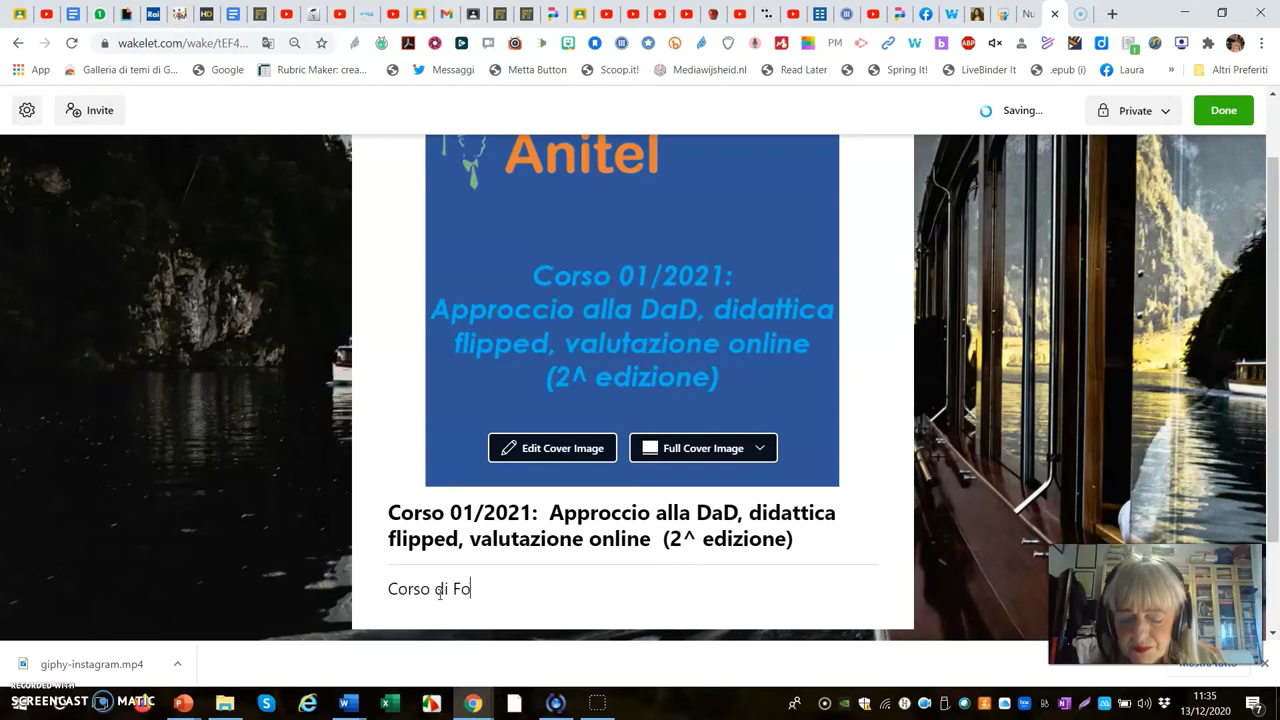
pyautogui.write('rmazione')
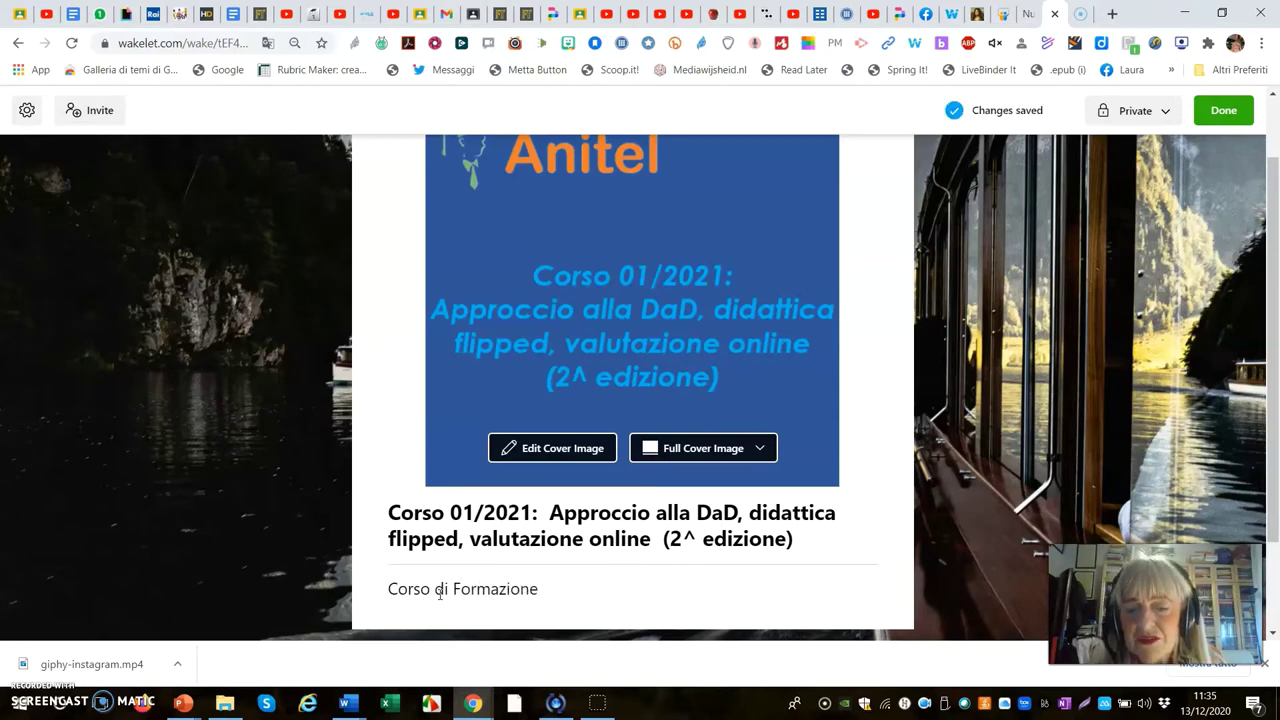
# Finish editing the collection and reopen it for editing at the area for adding items
pyautogui.scroll(-1, 723, 577)
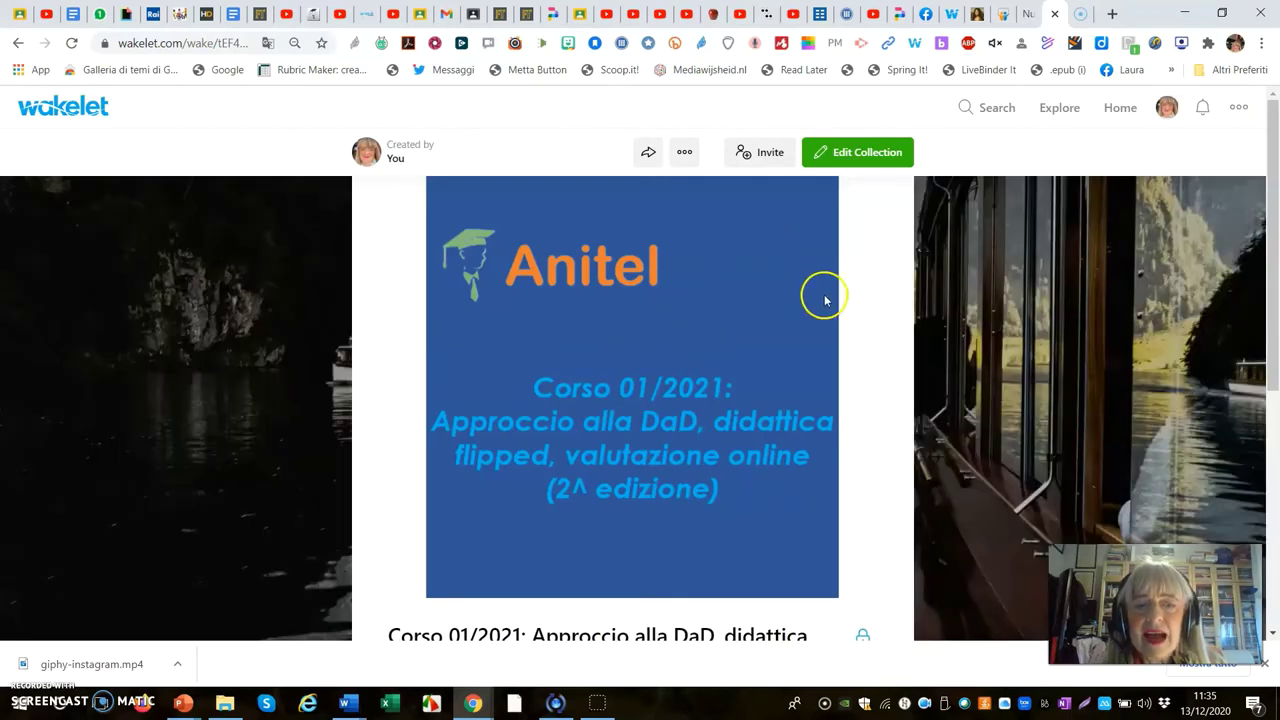
pyautogui.click(856, 153)
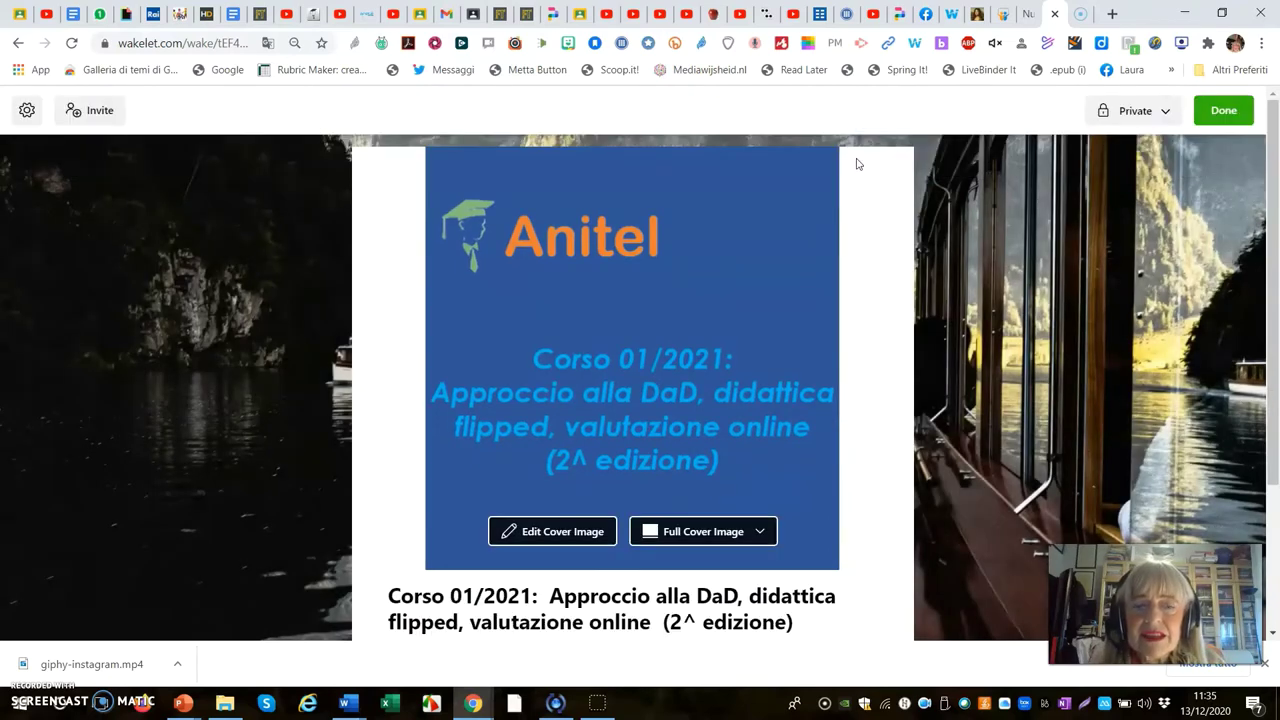
pyautogui.scroll(-2, 812, 350)
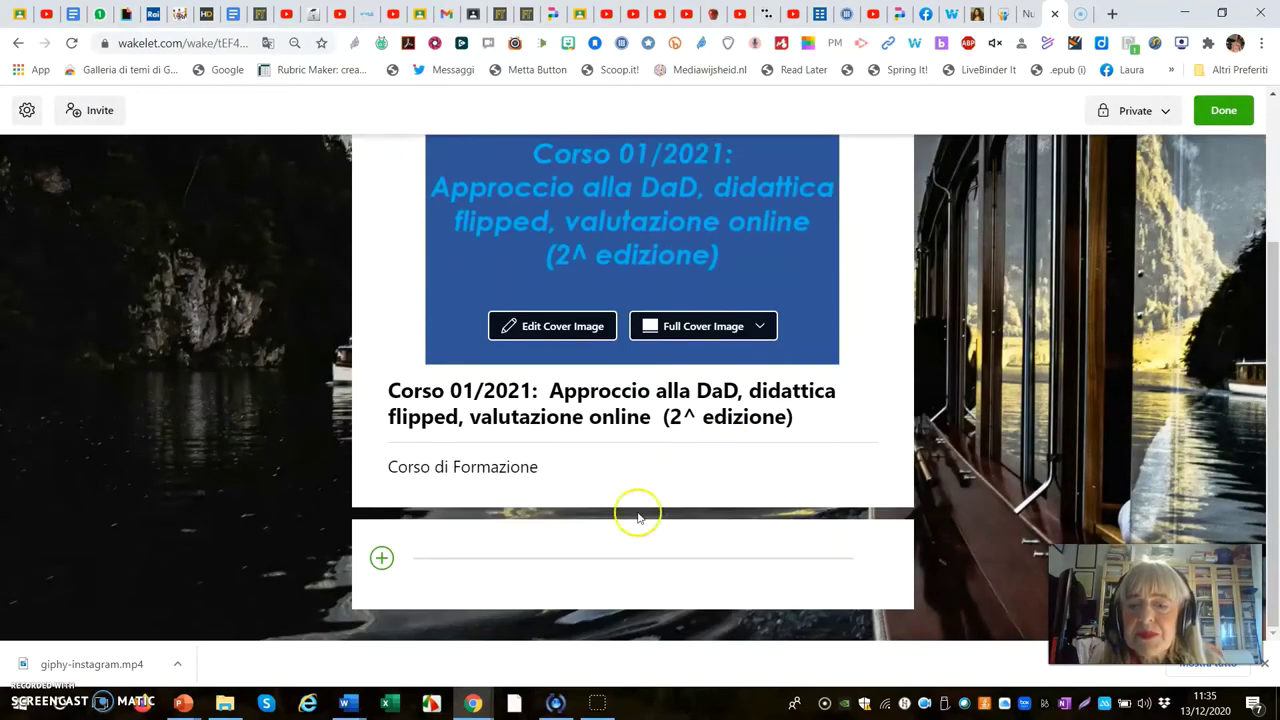
# Examine the content types offered for a new collection item, open the video recorder and close it again
pyautogui.click(380, 558)
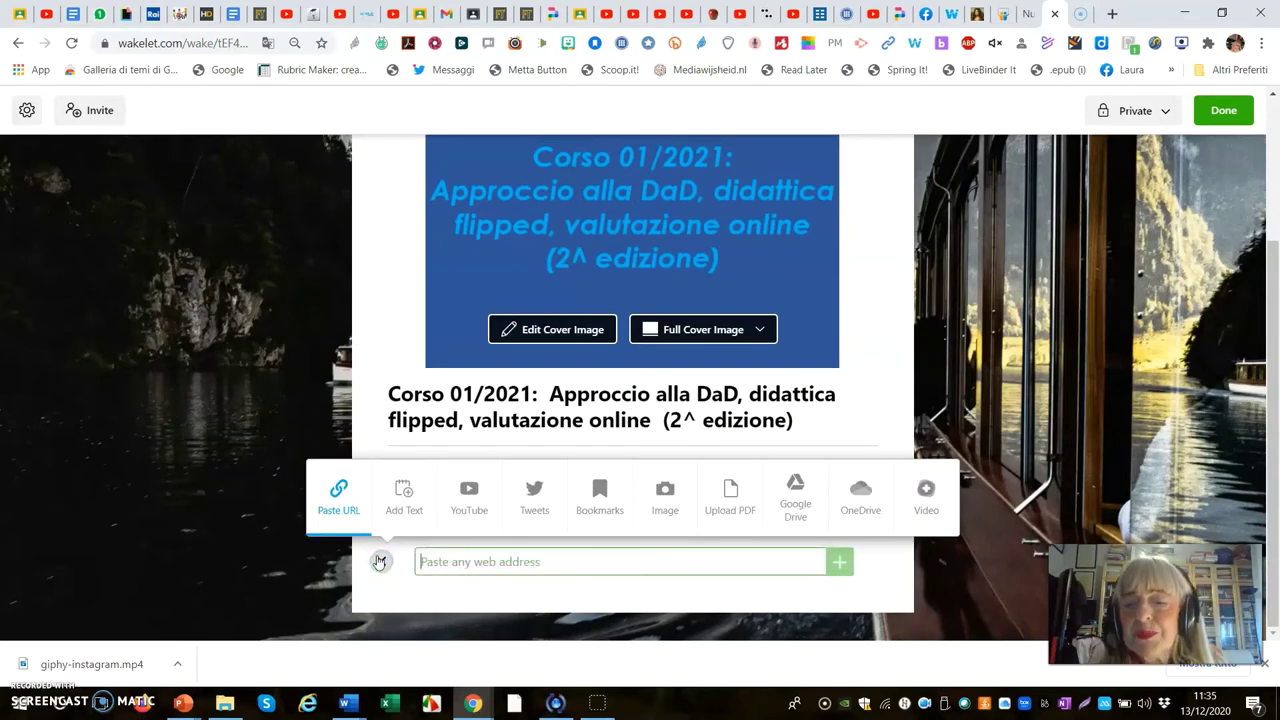
pyautogui.click(360, 519)
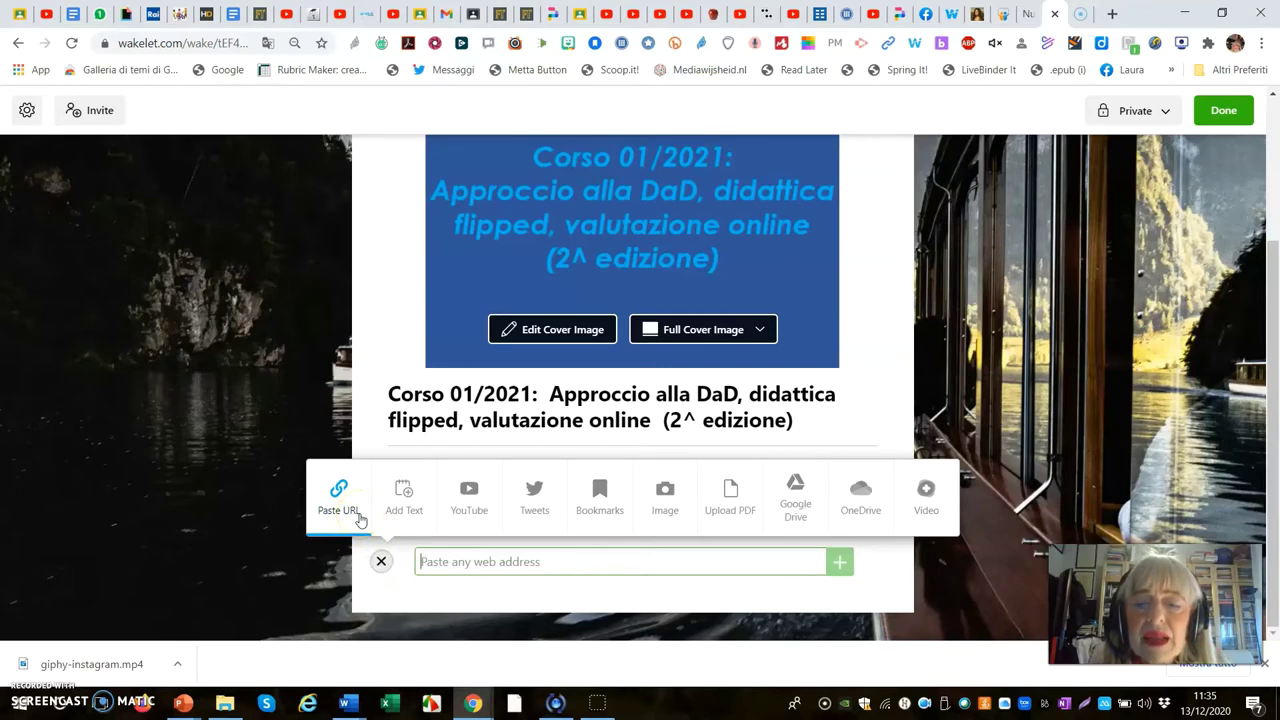
pyautogui.click(358, 512)
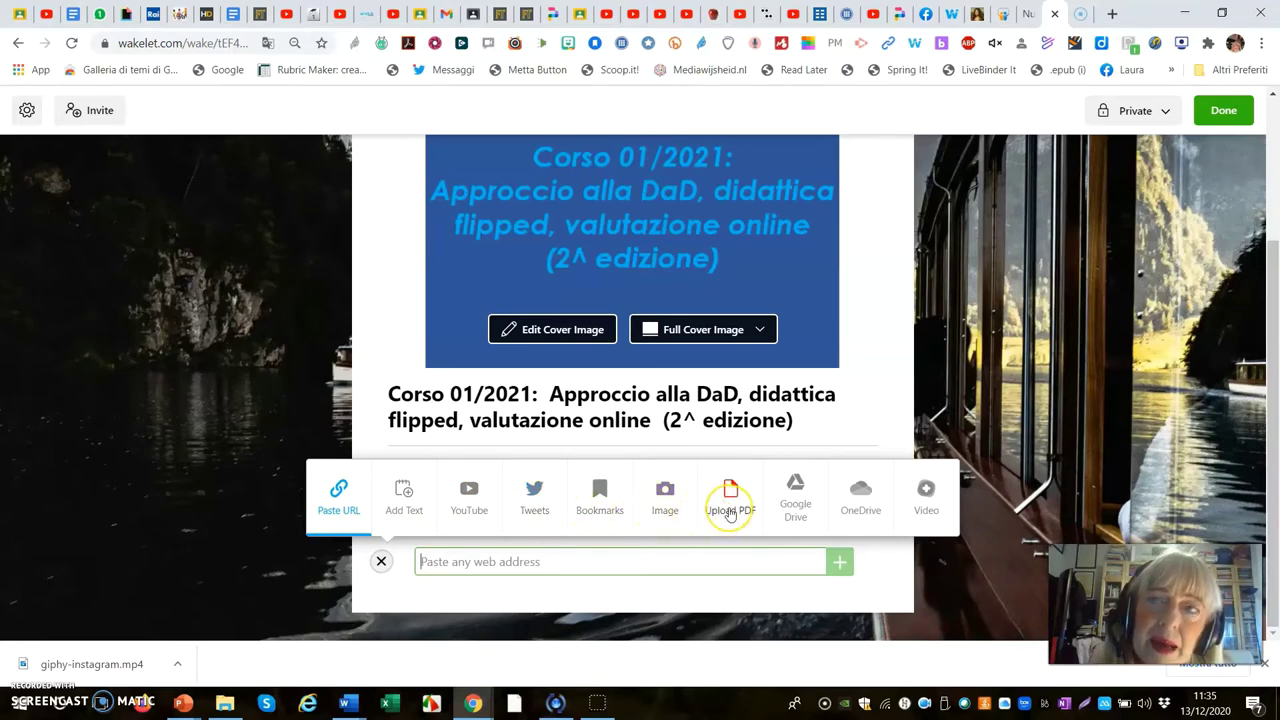
pyautogui.click(790, 516)
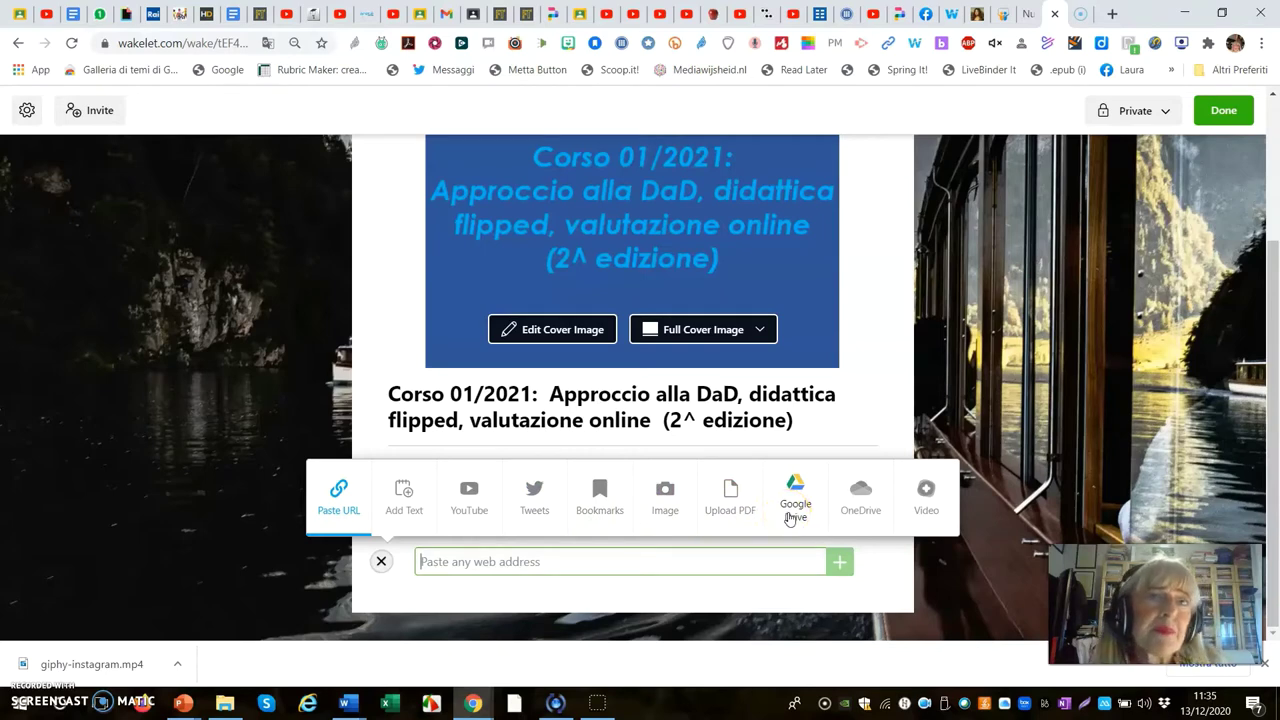
pyautogui.click(802, 524)
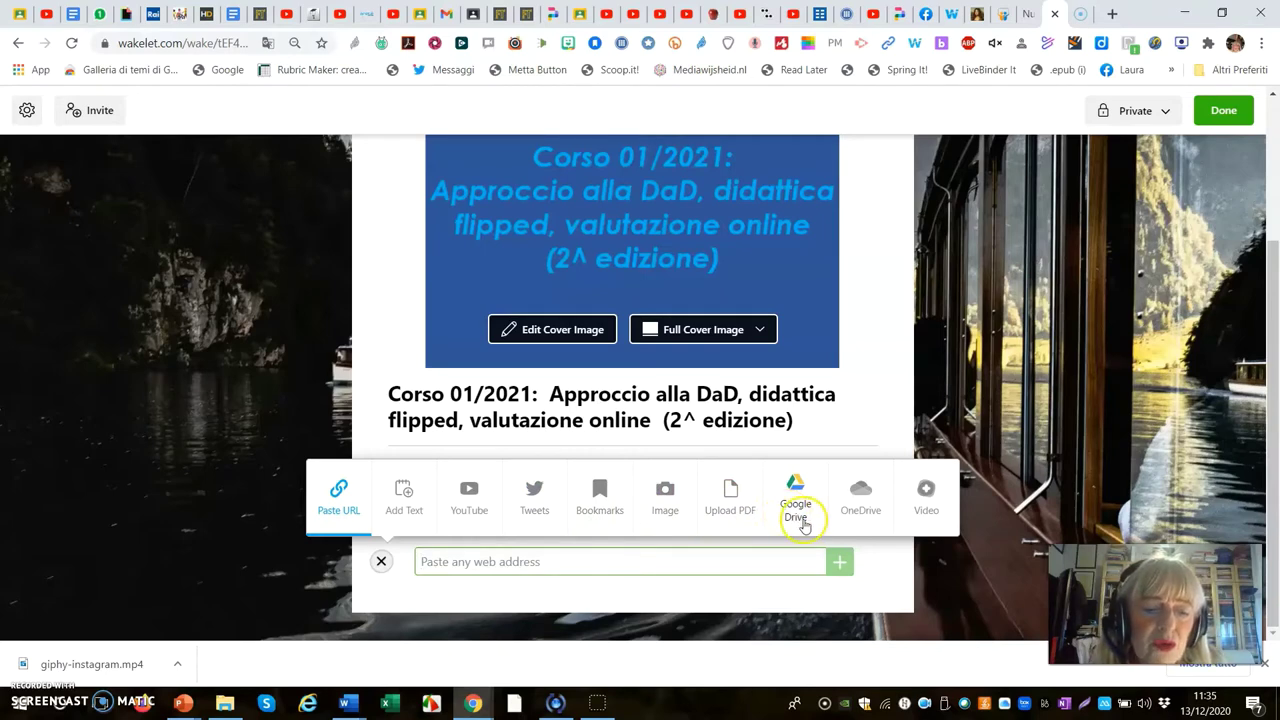
pyautogui.click(918, 500)
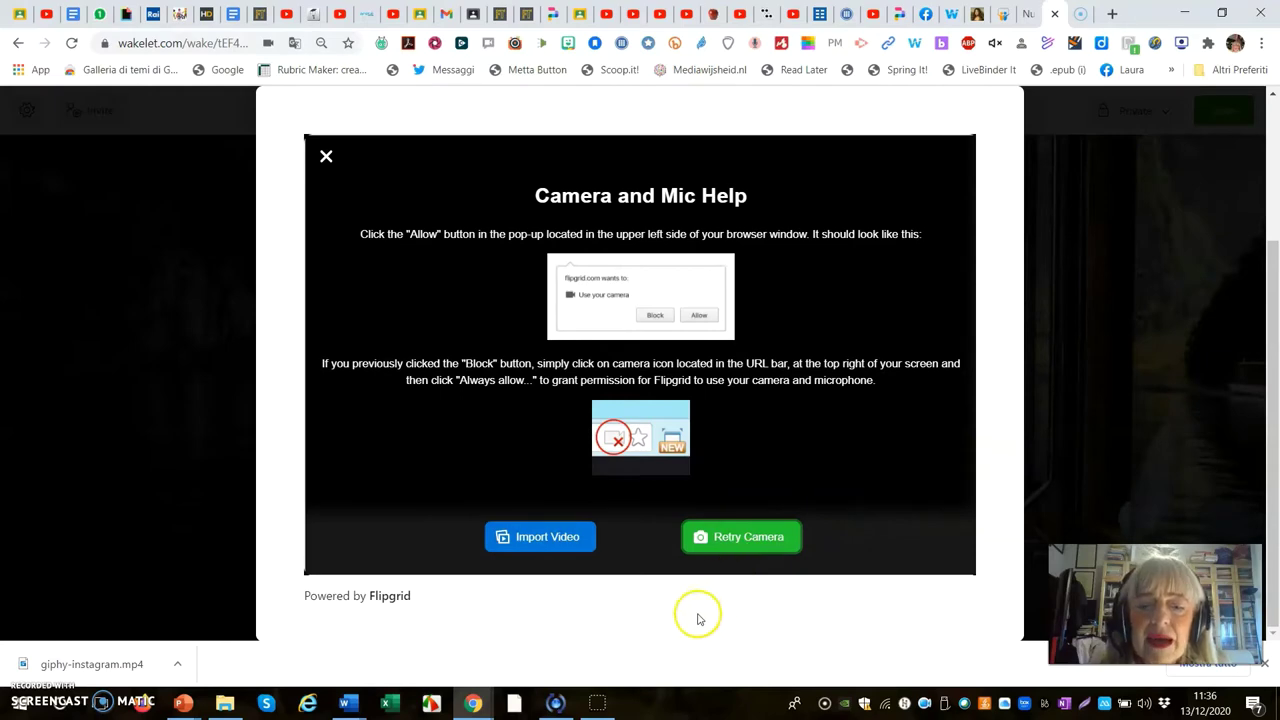
pyautogui.click(326, 157)
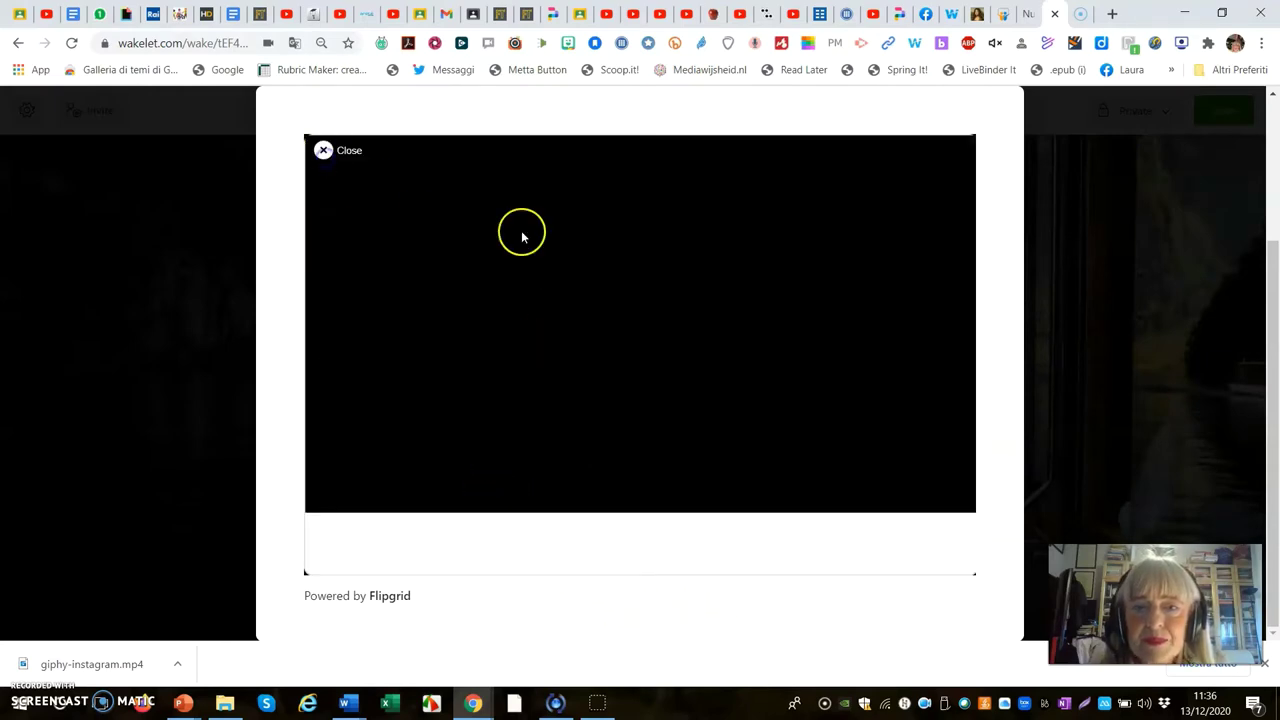
pyautogui.click(1066, 240)
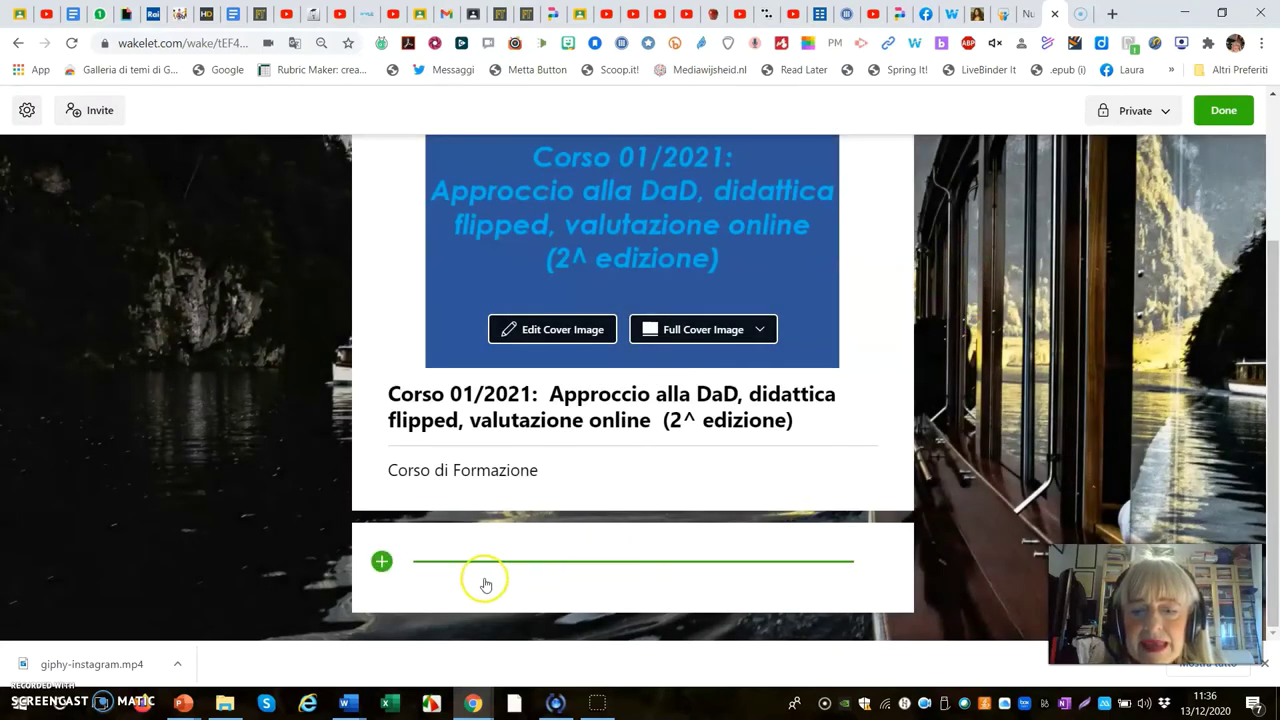
# Add a text item to the collection containing "Modulo 1"
pyautogui.click(382, 563)
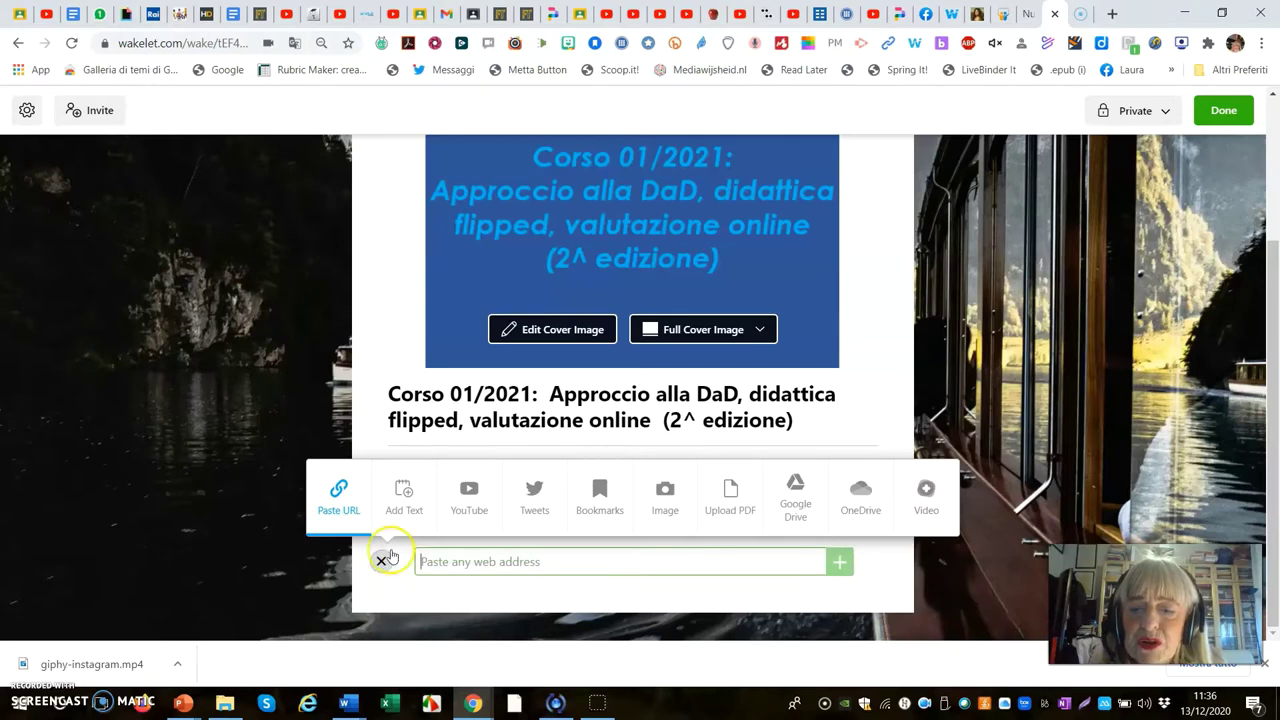
pyautogui.click(405, 500)
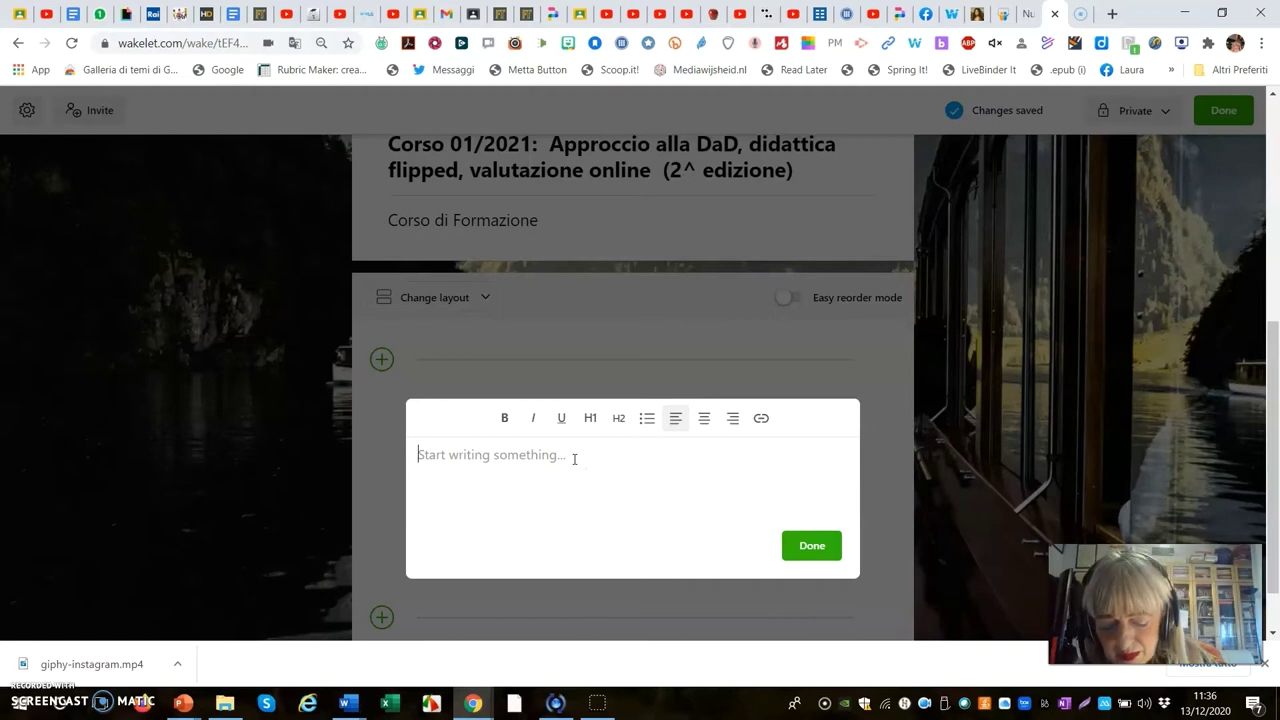
pyautogui.write('Modul')
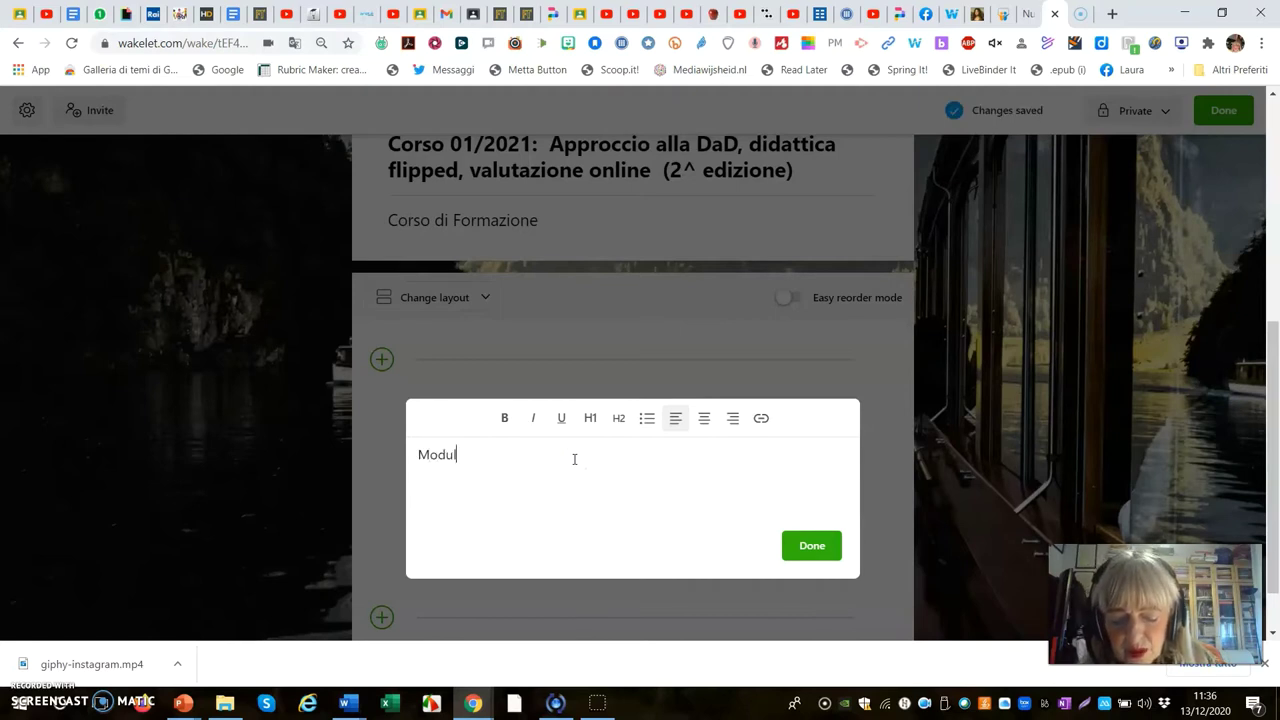
pyautogui.write('o 1')
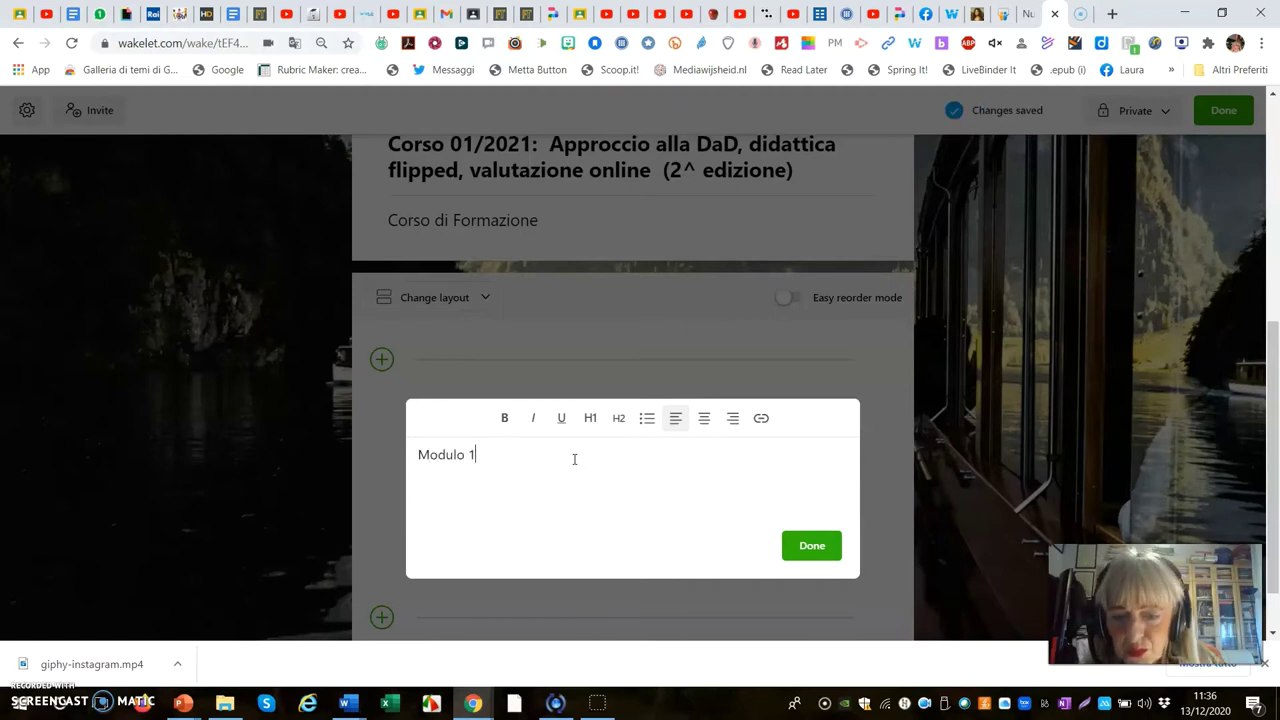
# Centre the "Modulo 1" text and format it as an H1 heading
pyautogui.click(571, 452)
pyautogui.moveTo(571, 452); pyautogui.dragTo(406, 460)
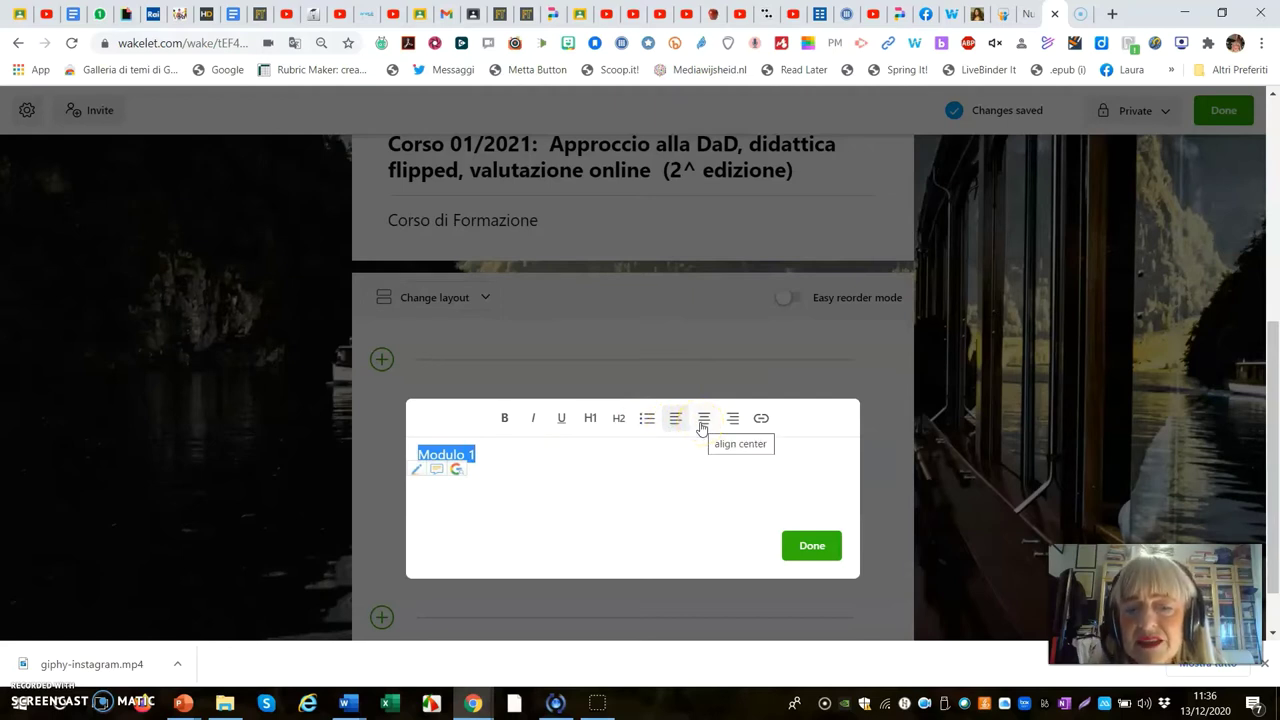
pyautogui.click(702, 425)
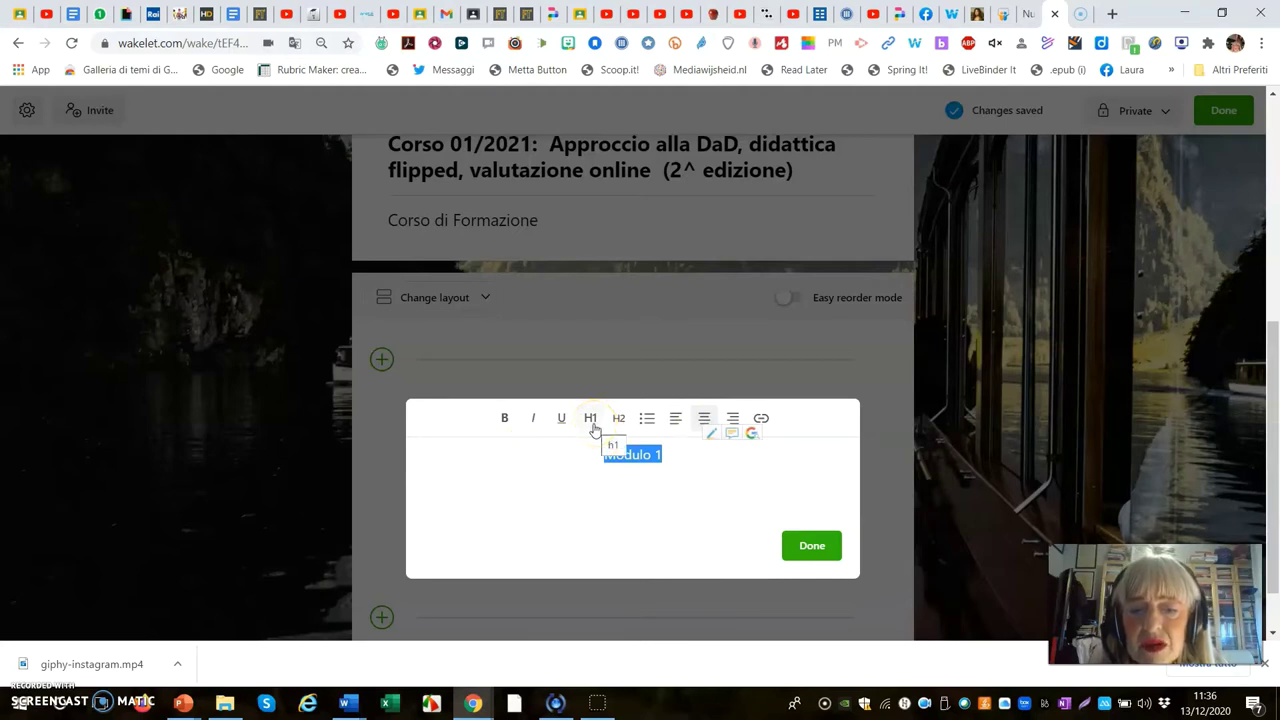
pyautogui.click(591, 419)
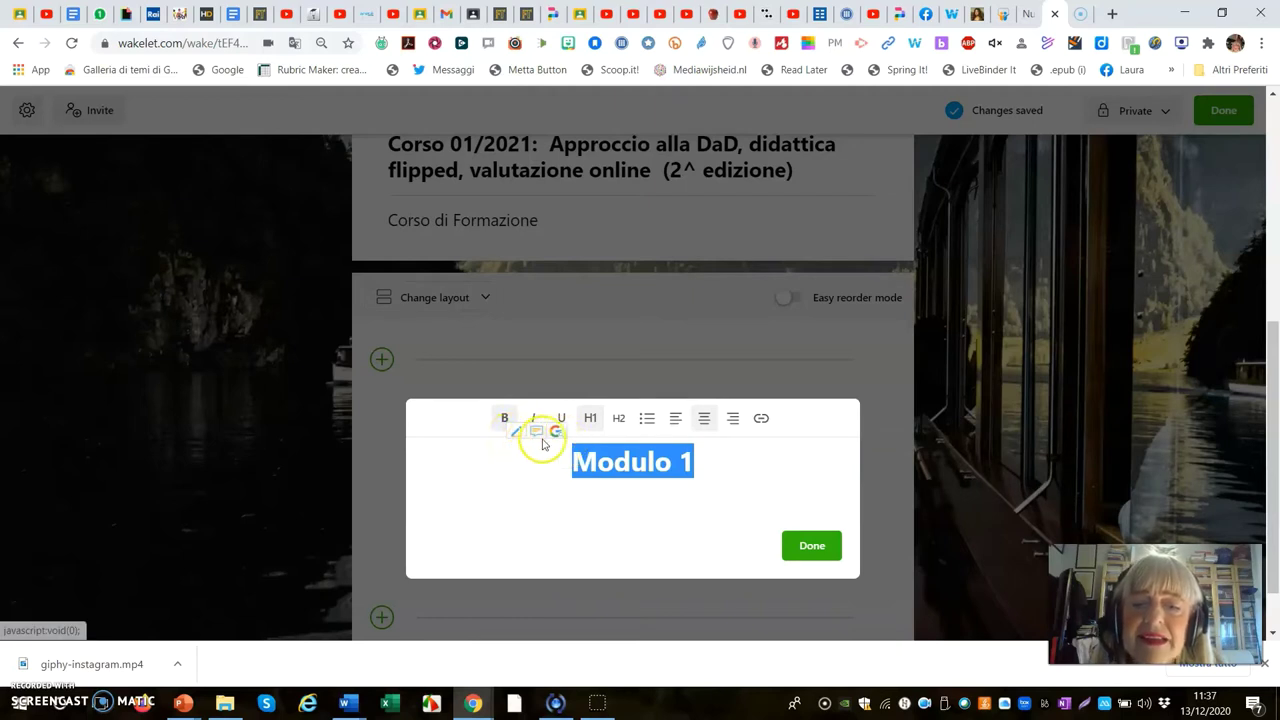
pyautogui.click(516, 434)
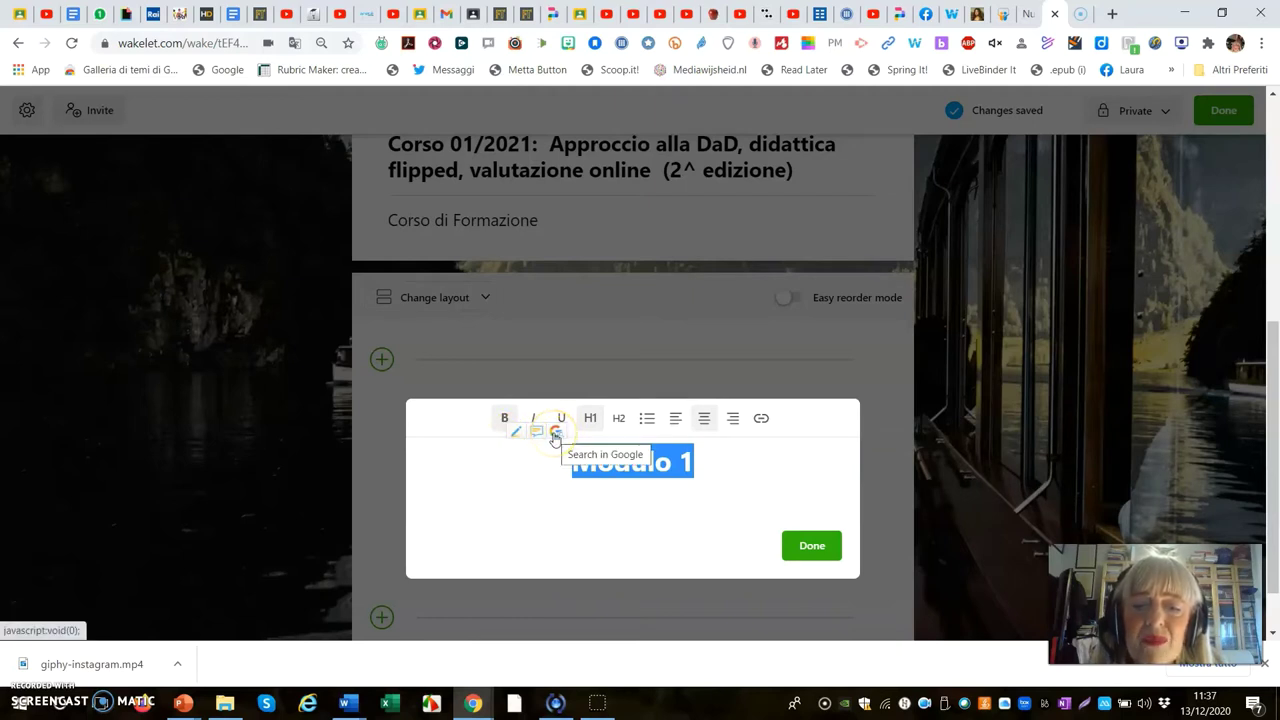
pyautogui.click(558, 434)
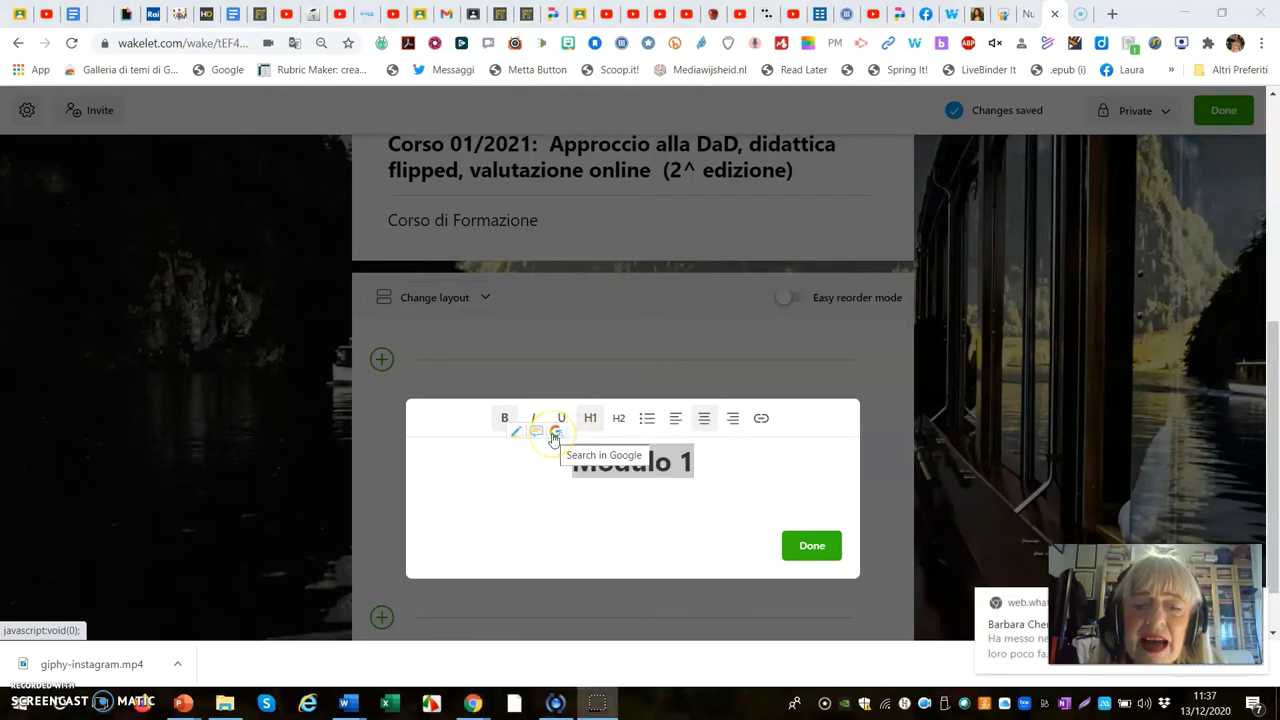
pyautogui.click(553, 436)
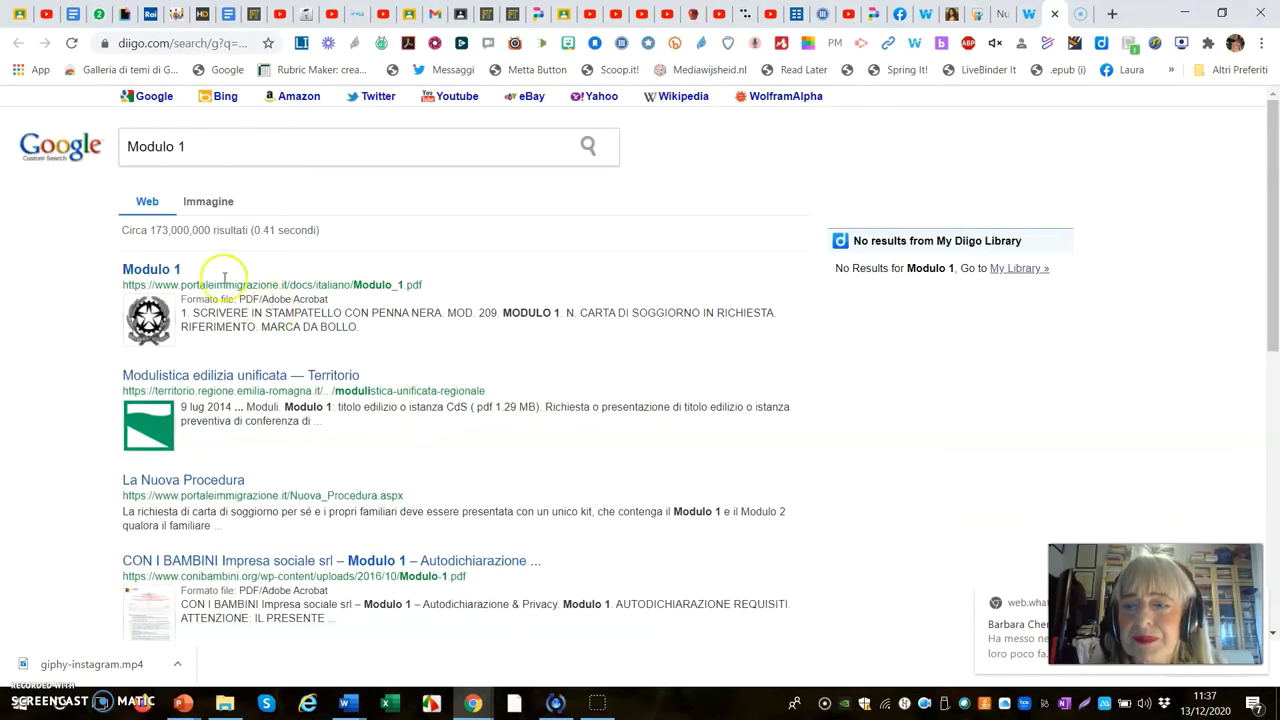
pyautogui.click(1055, 14)
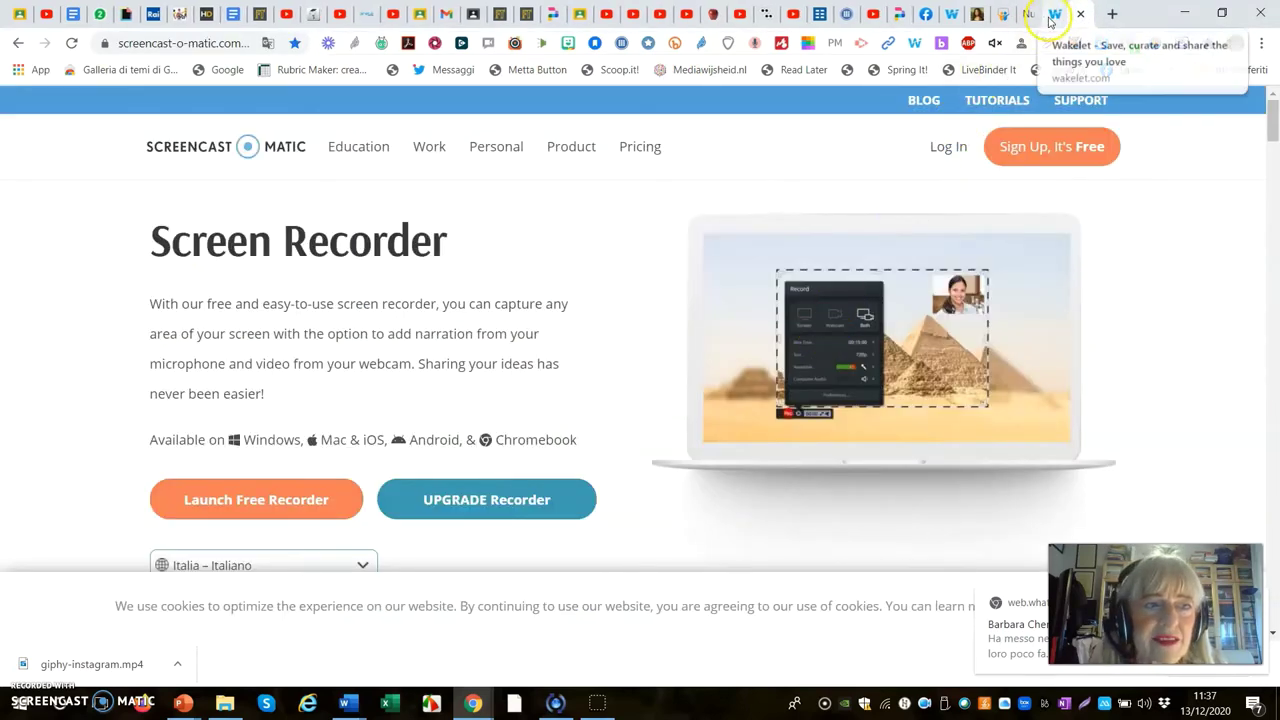
pyautogui.click(1030, 14)
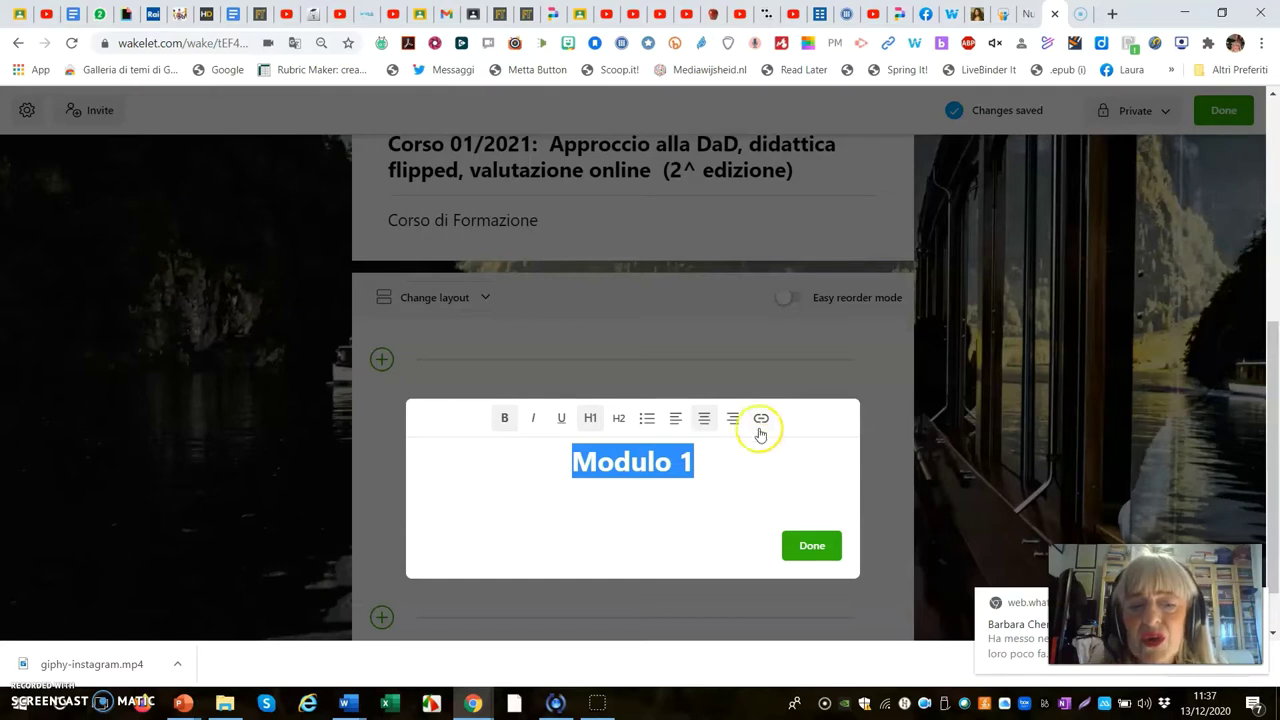
# Finish the "Modulo 1" heading item and deselect its text in the collection
pyautogui.click(815, 547)
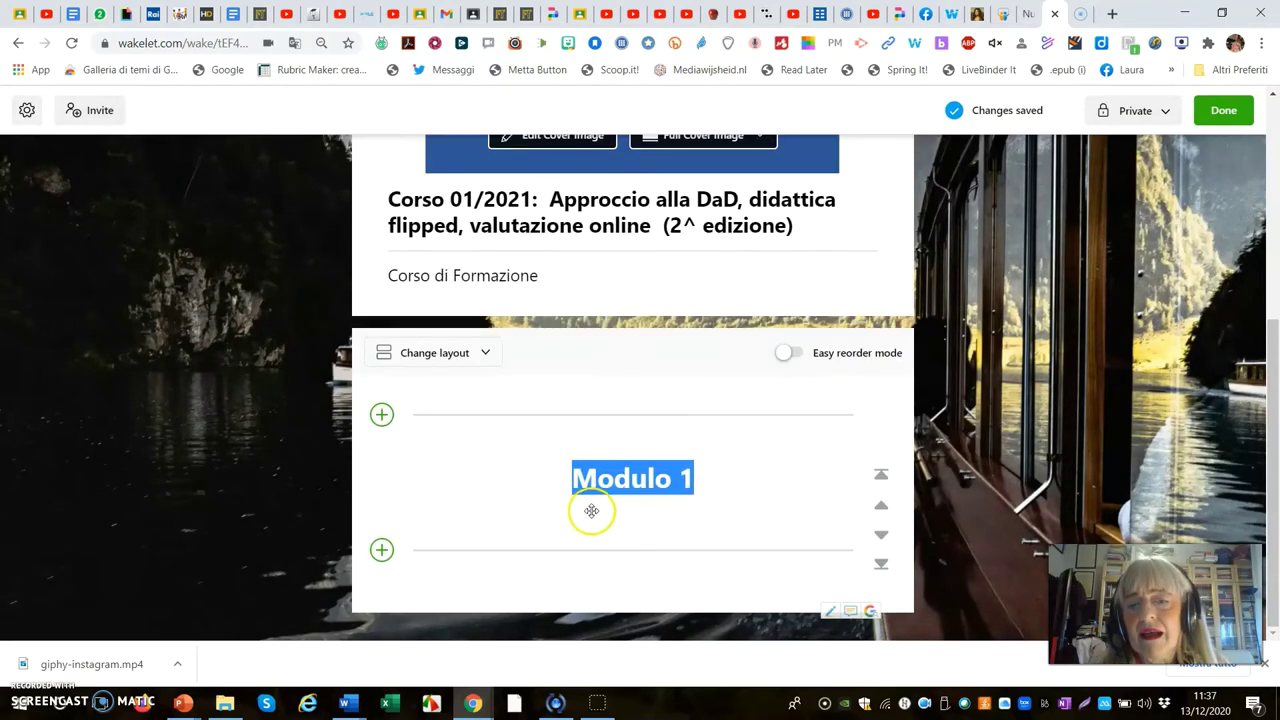
pyautogui.moveTo(586, 509)
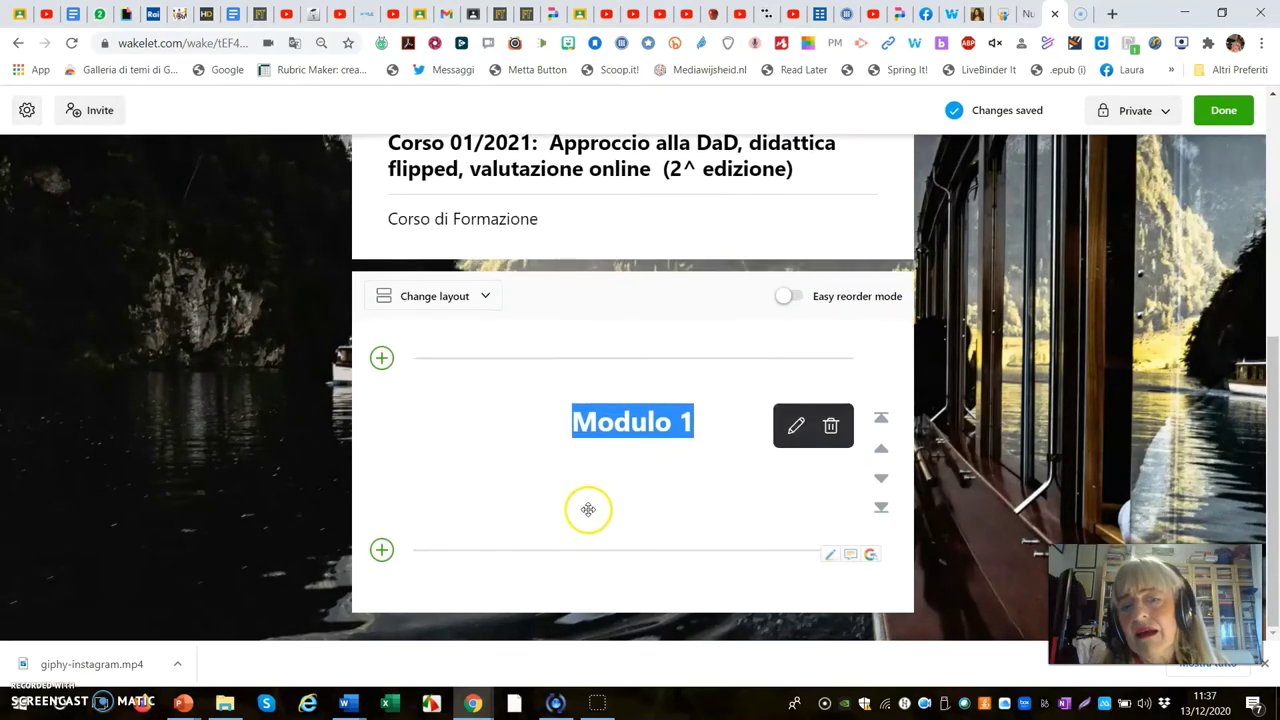
pyautogui.click(646, 497)
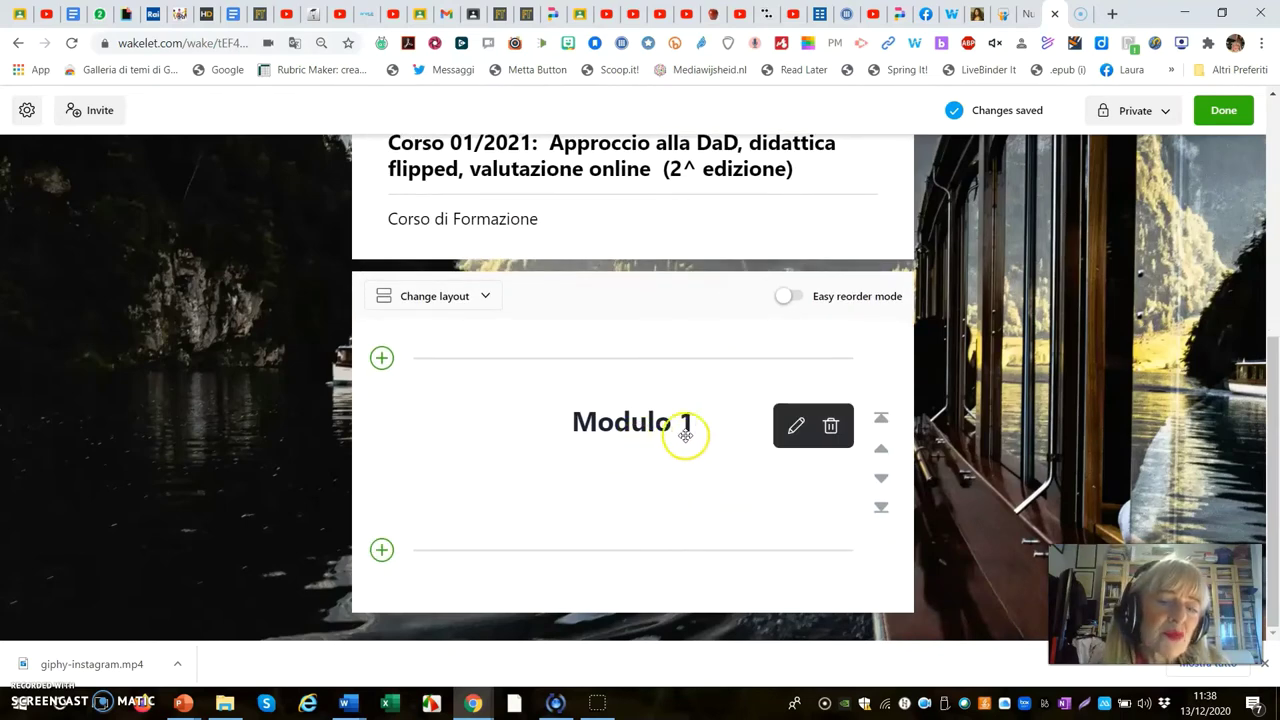
# Add the line "Il principio della trasmigrazione e del cambiamento" below the "Modulo 1" heading and finish editing the text item
pyautogui.click(796, 428)
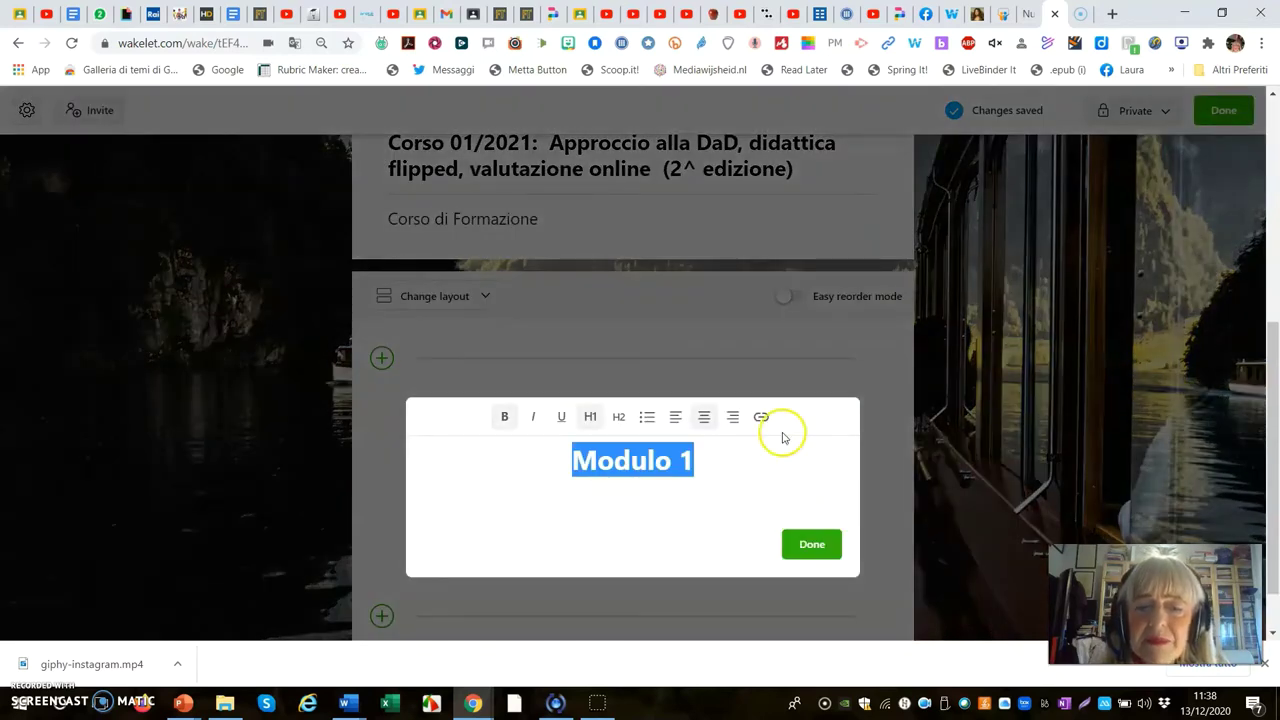
pyautogui.click(822, 547)
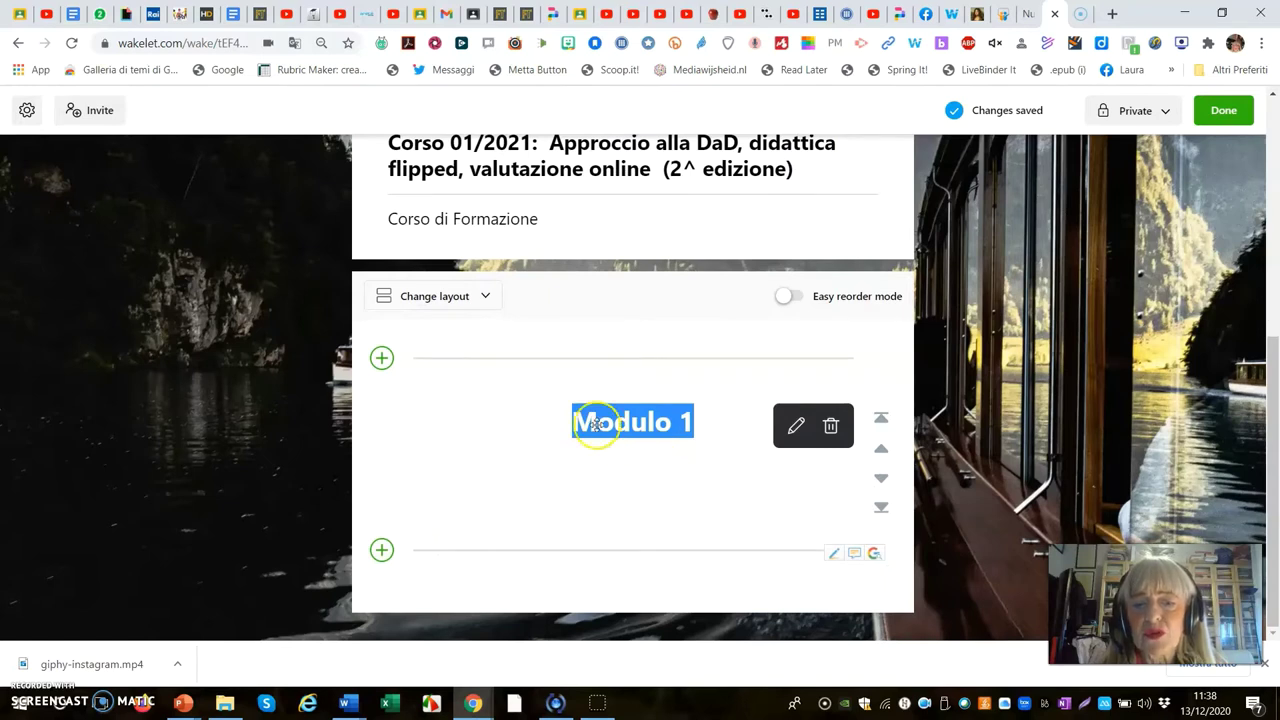
pyautogui.click(795, 428)
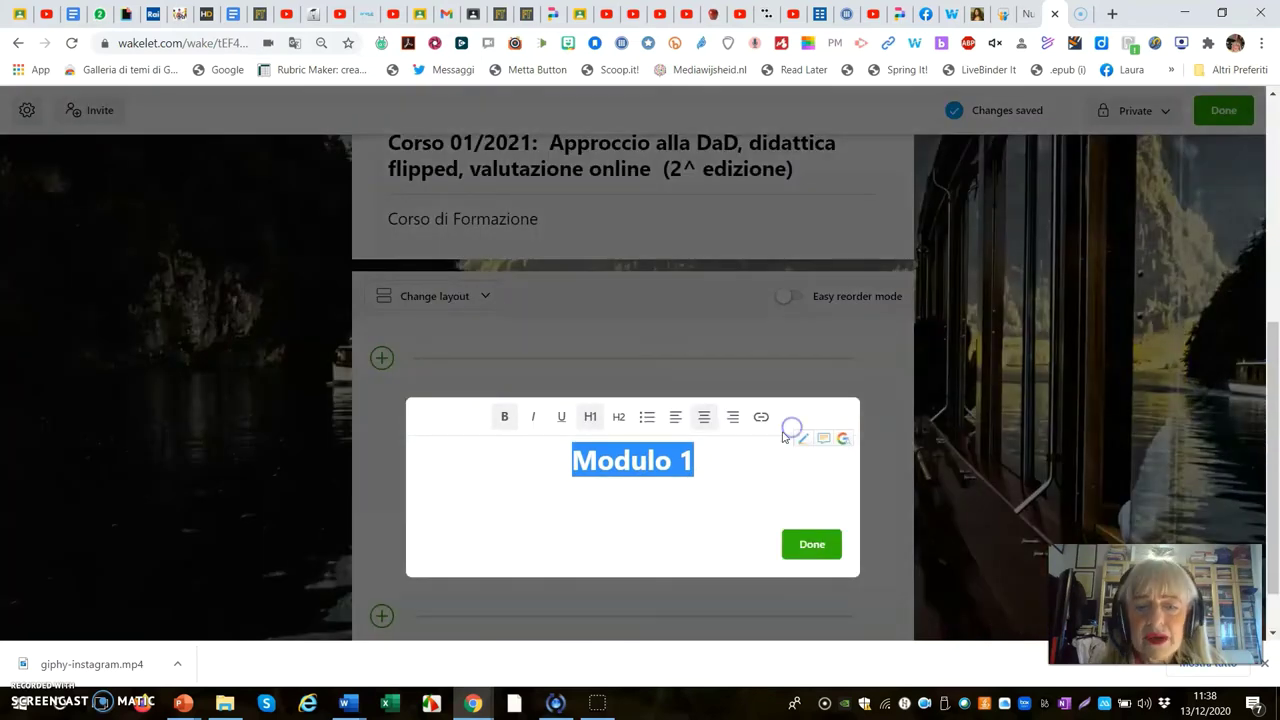
pyautogui.click(718, 473)
pyautogui.press('Return')
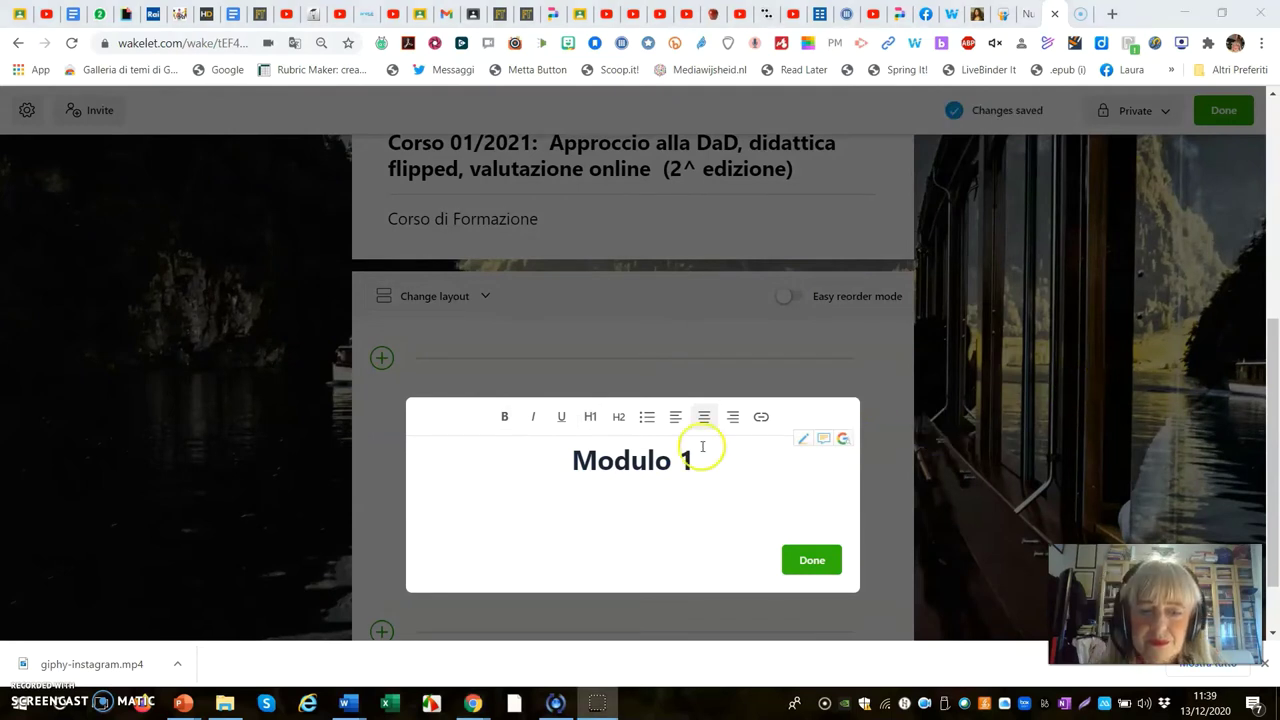
pyautogui.click(613, 499)
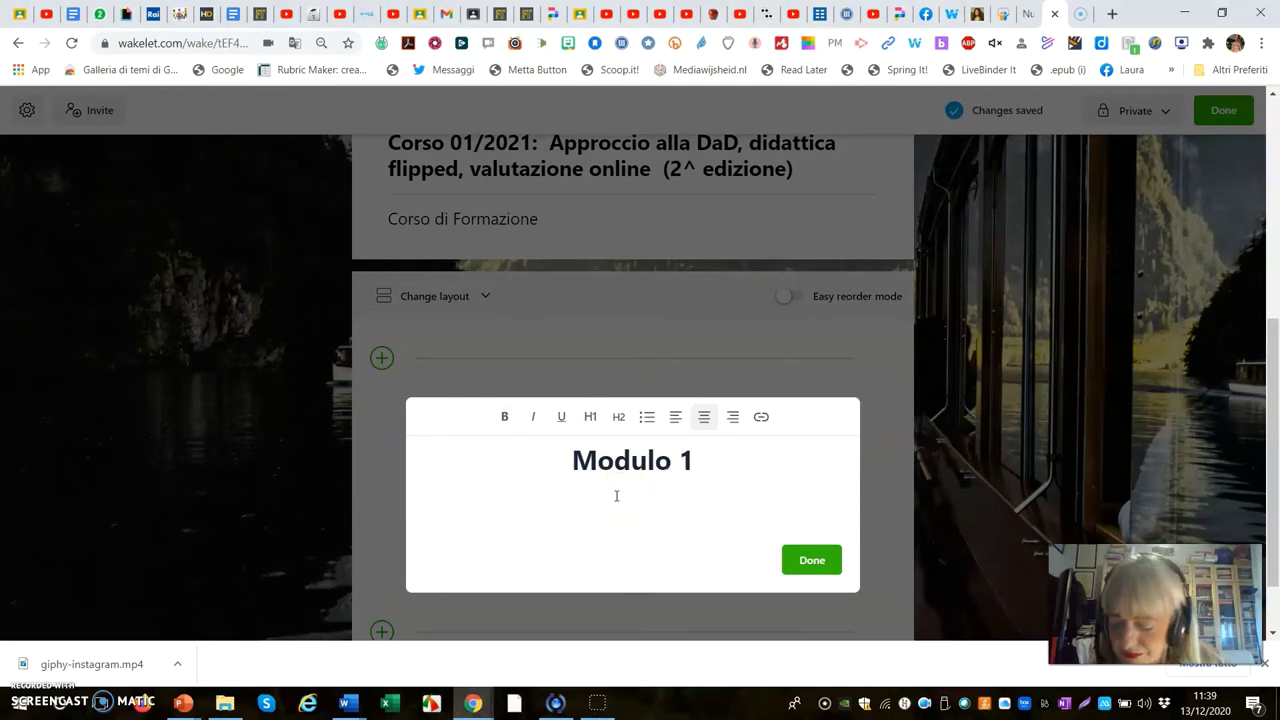
pyautogui.write('Il principio della trasmigrazione e del cambiamento')
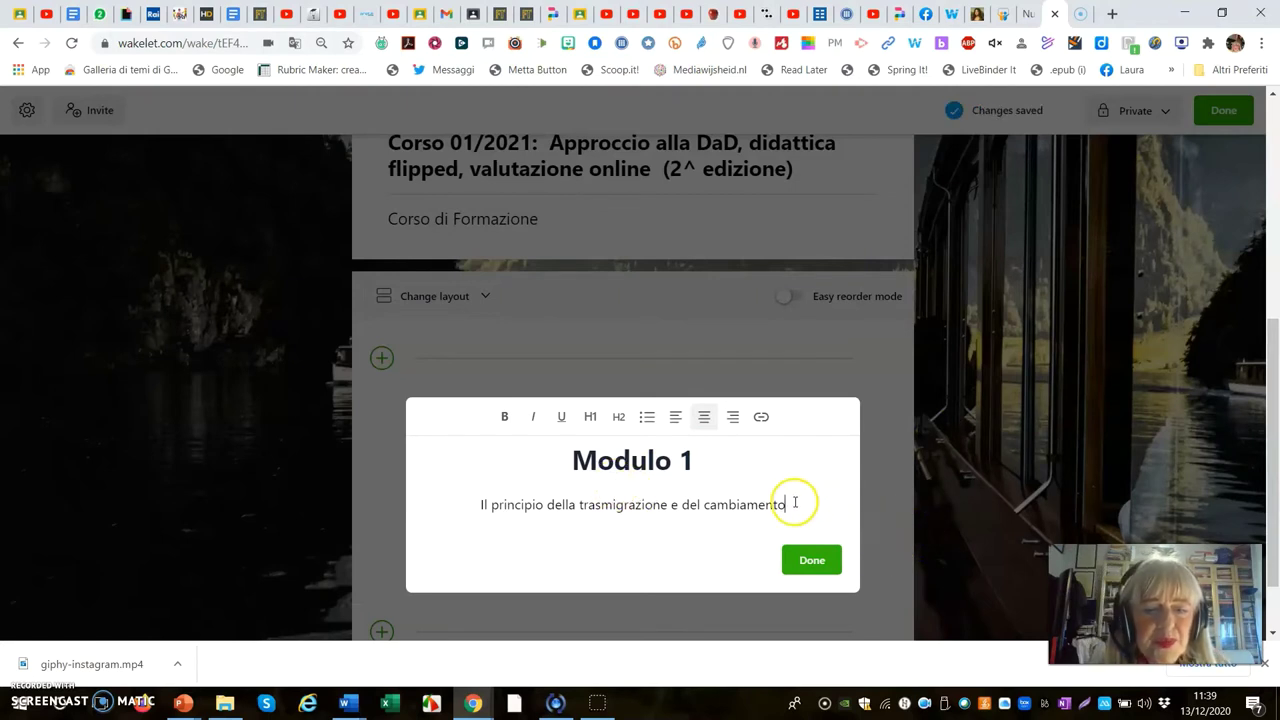
pyautogui.moveTo(801, 504); pyautogui.dragTo(461, 506)
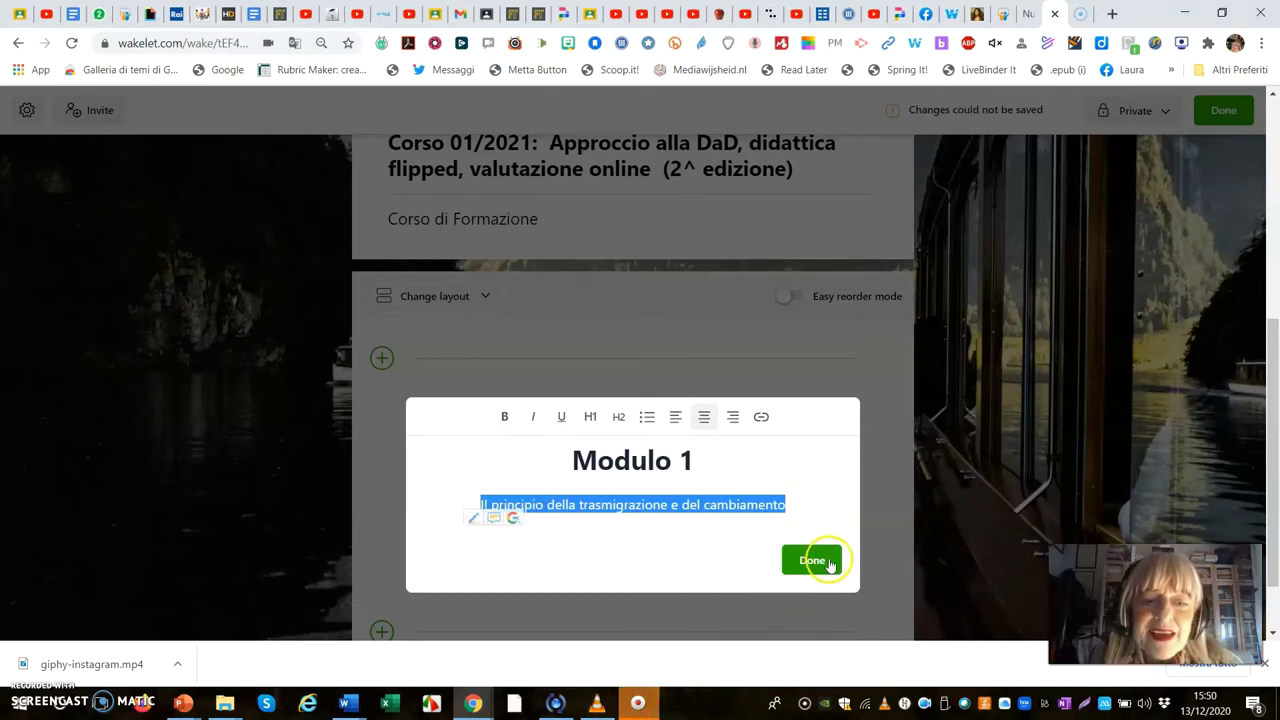
pyautogui.click(829, 563)
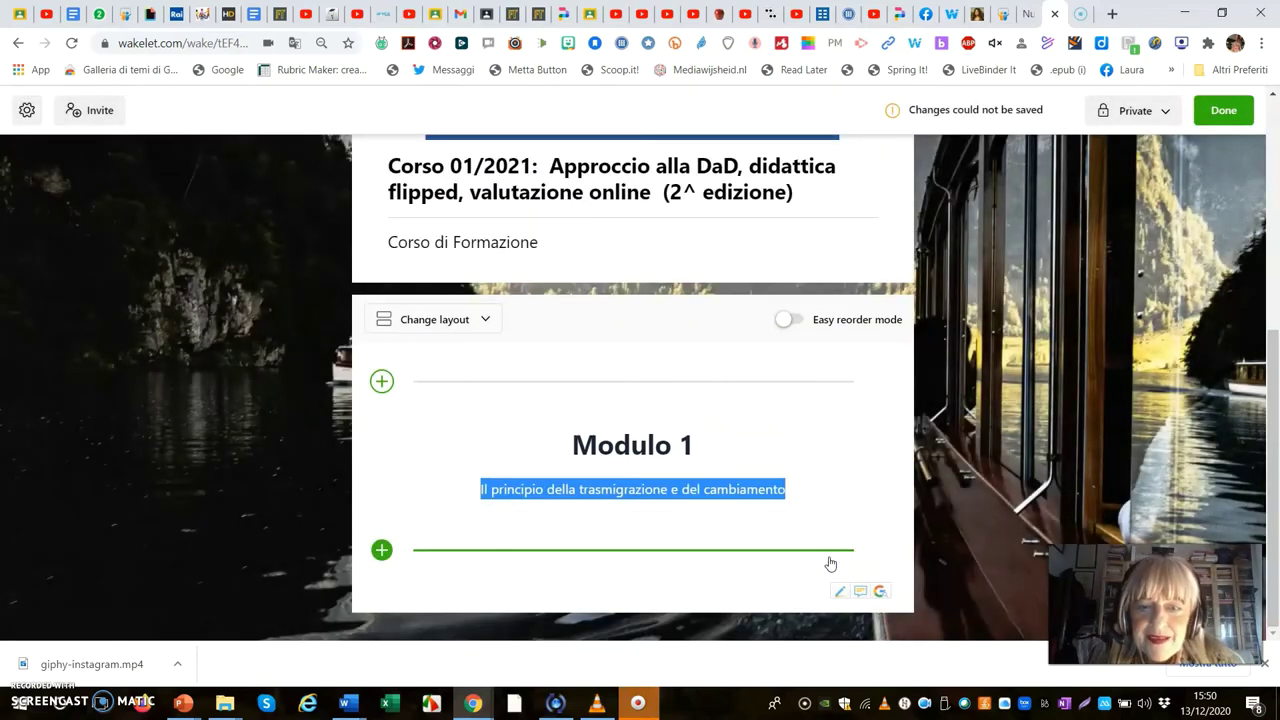
pyautogui.click(750, 495)
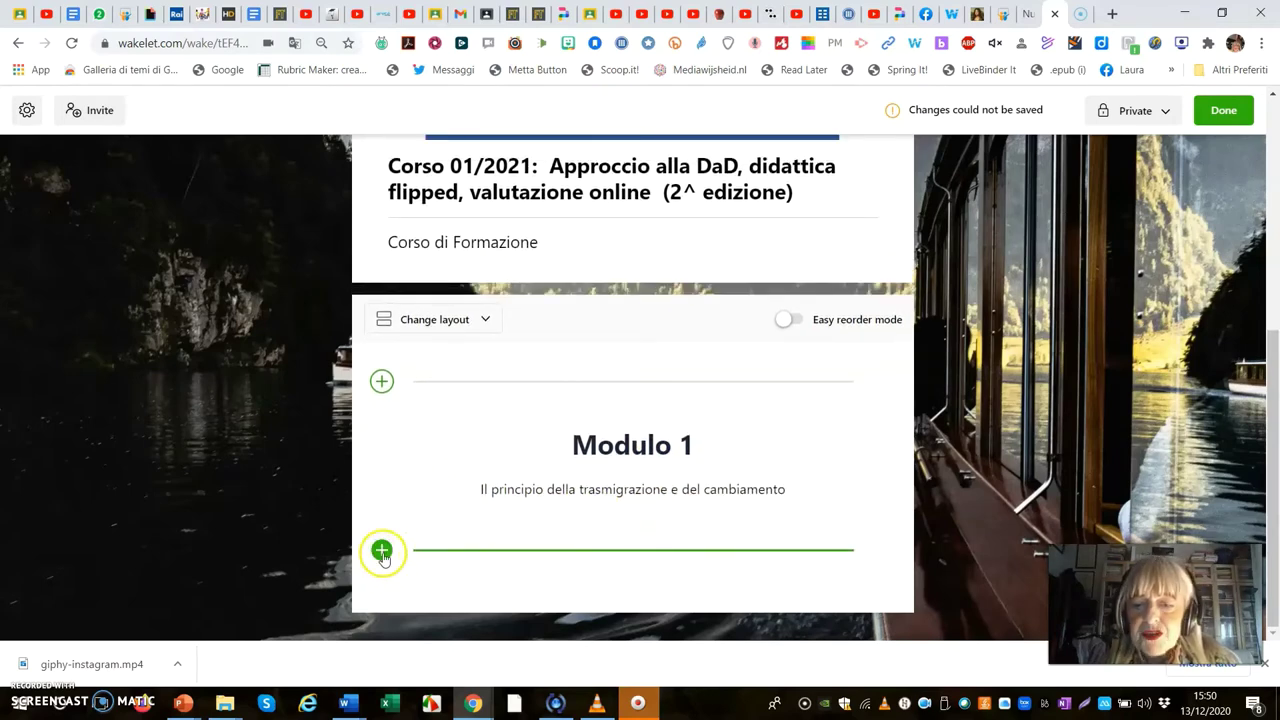
# Upload the image 4moduli.png from the didattica folder as a new item below the "Modulo 1" text
pyautogui.click(382, 551)
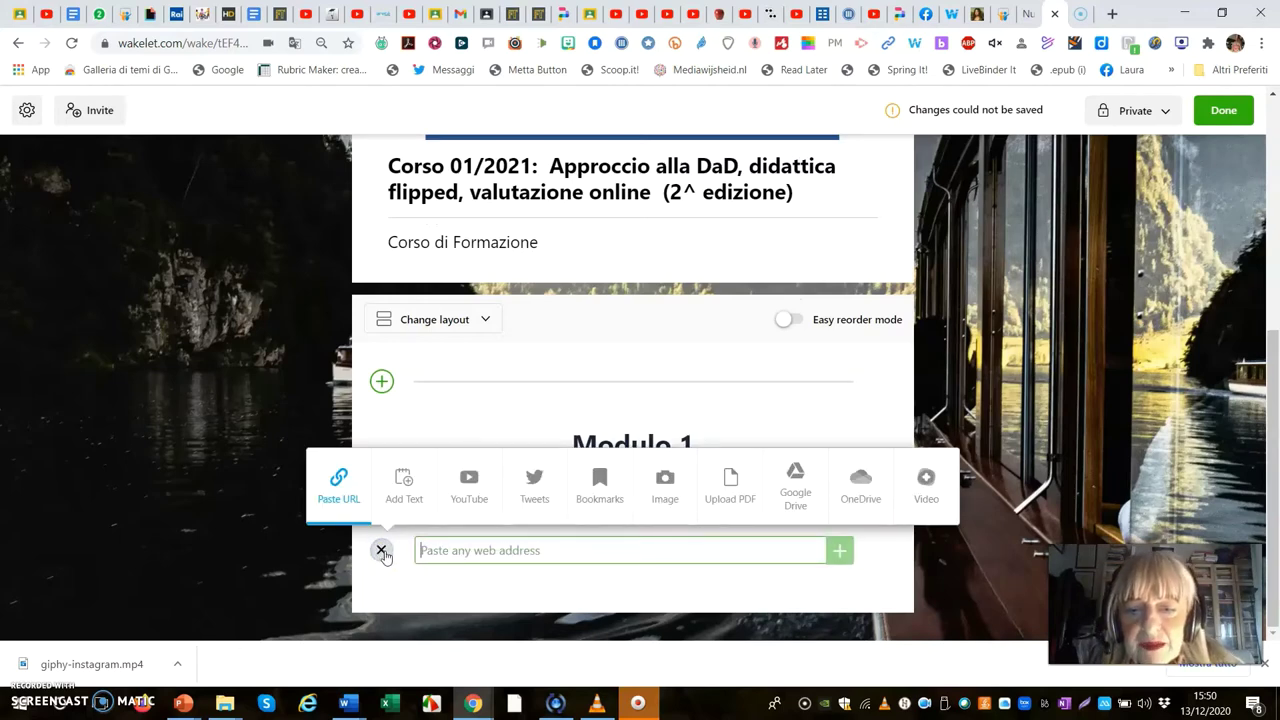
pyautogui.click(666, 499)
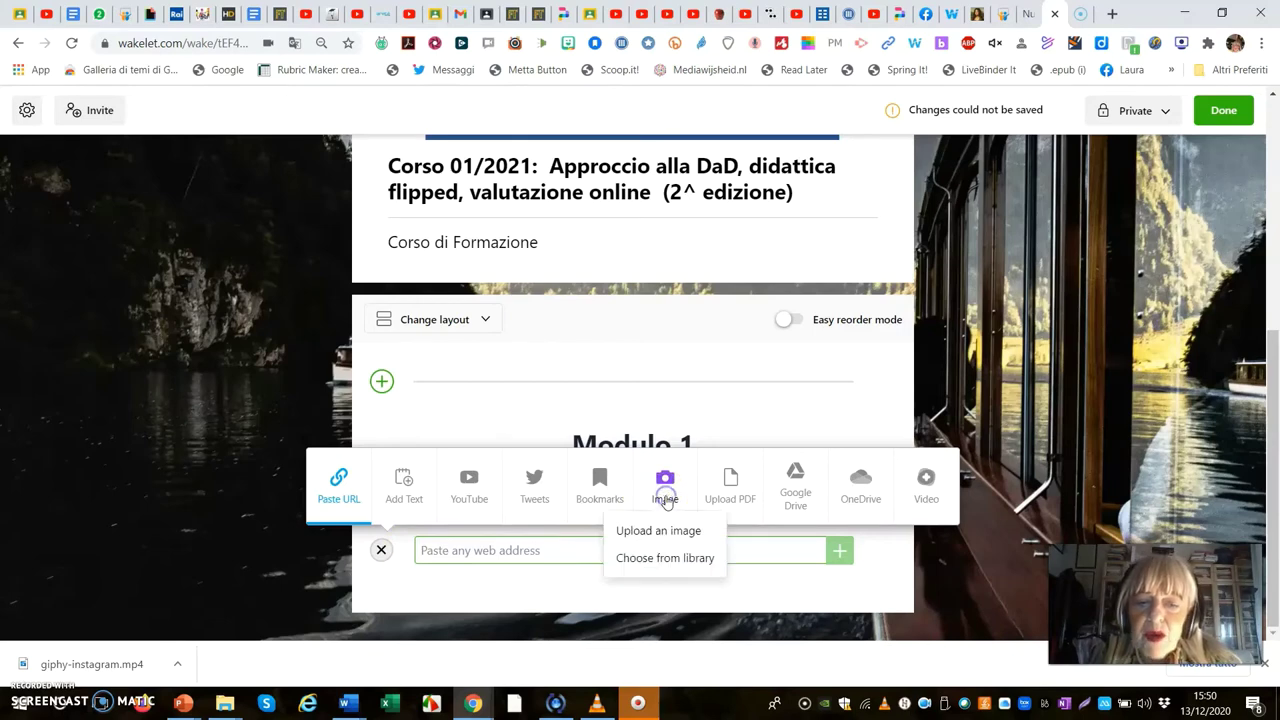
pyautogui.click(664, 536)
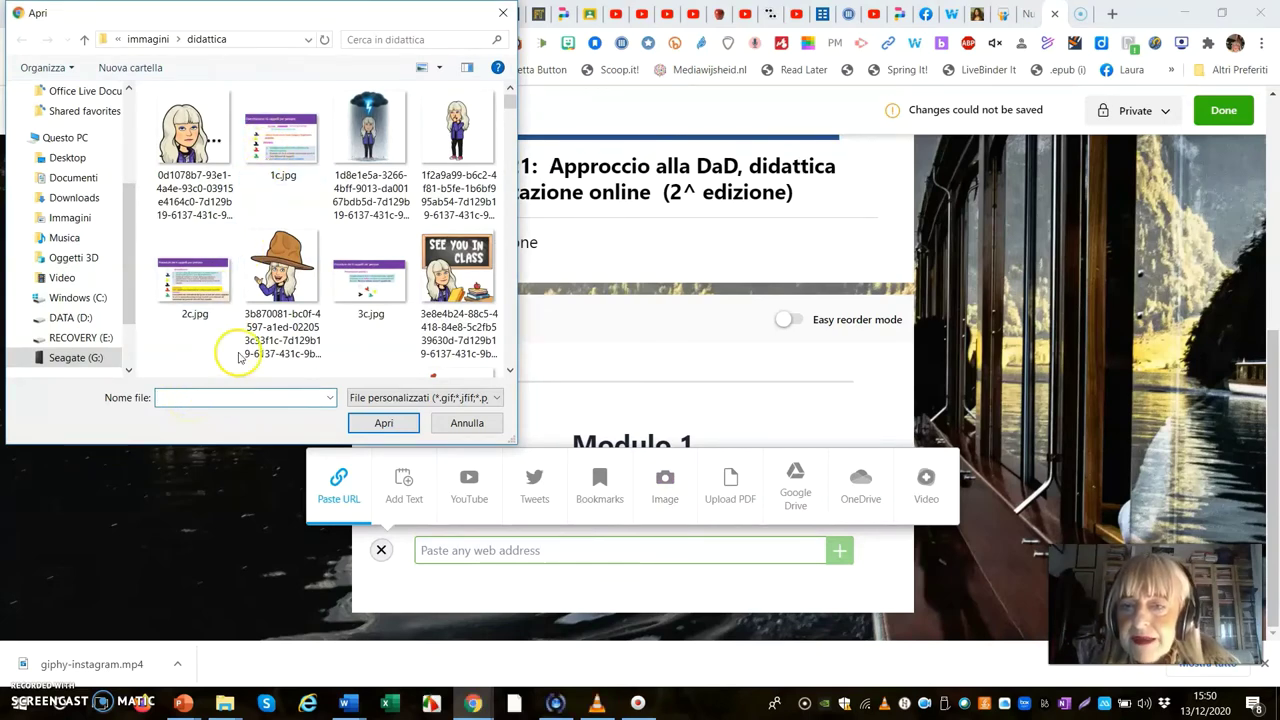
pyautogui.scroll(-5, 240, 358)
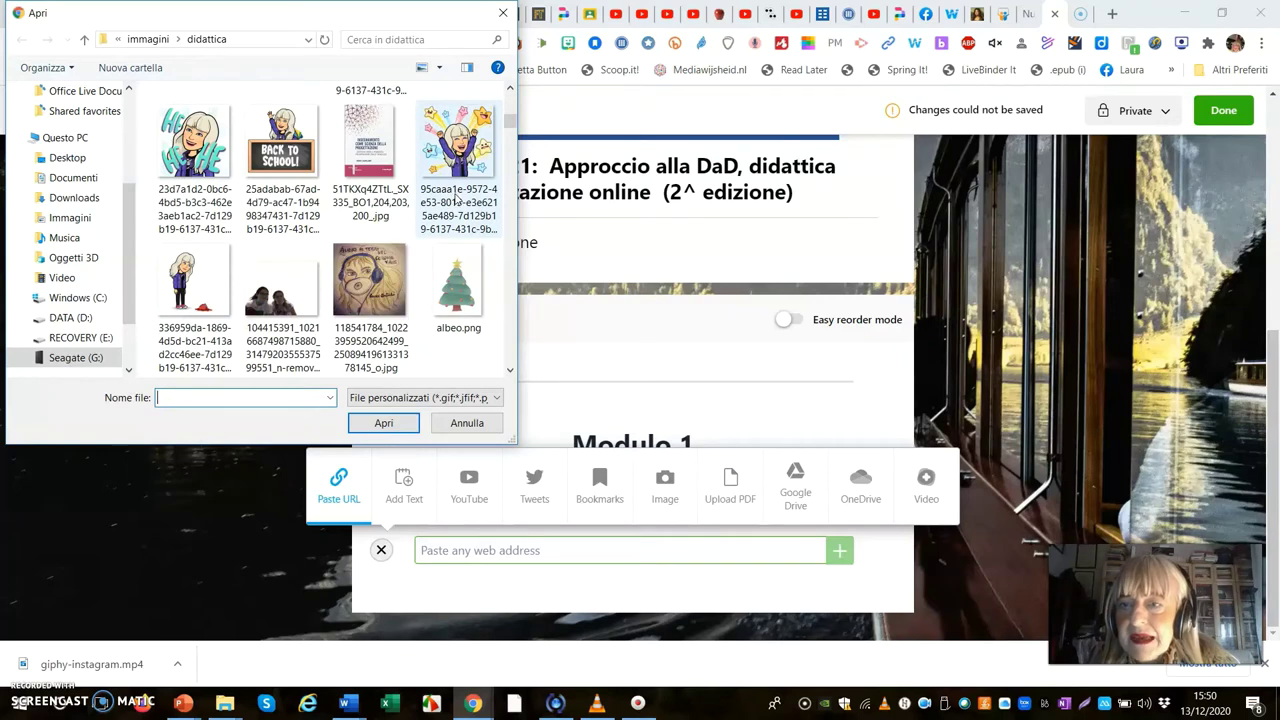
pyautogui.scroll(4, 455, 200)
pyautogui.scroll(-2, 455, 200)
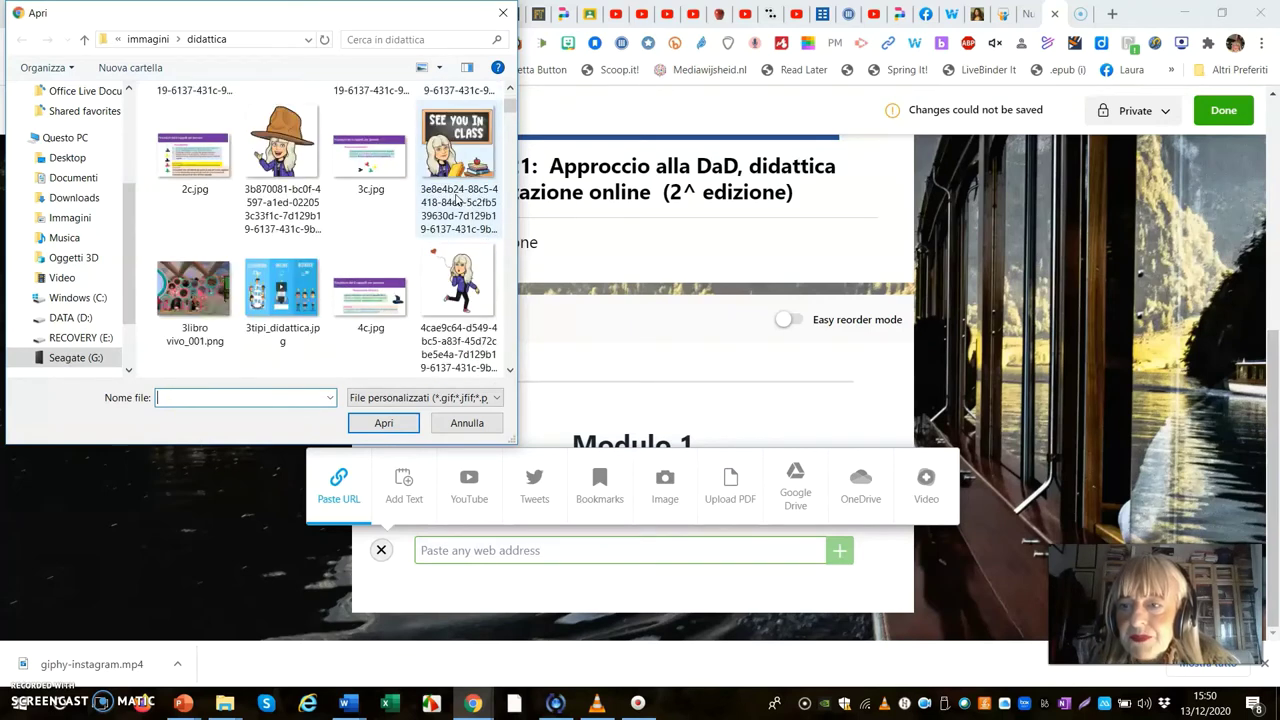
pyautogui.scroll(1, 455, 200)
pyautogui.scroll(-2, 455, 200)
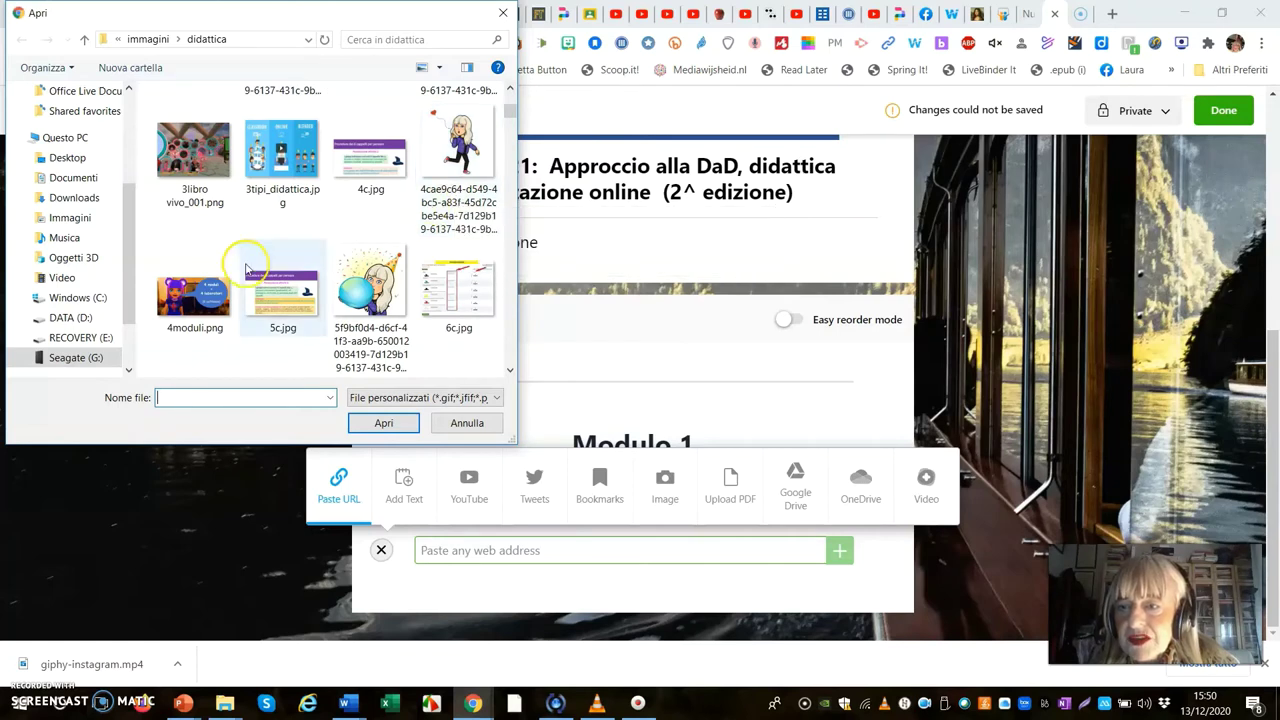
pyautogui.click(190, 280)
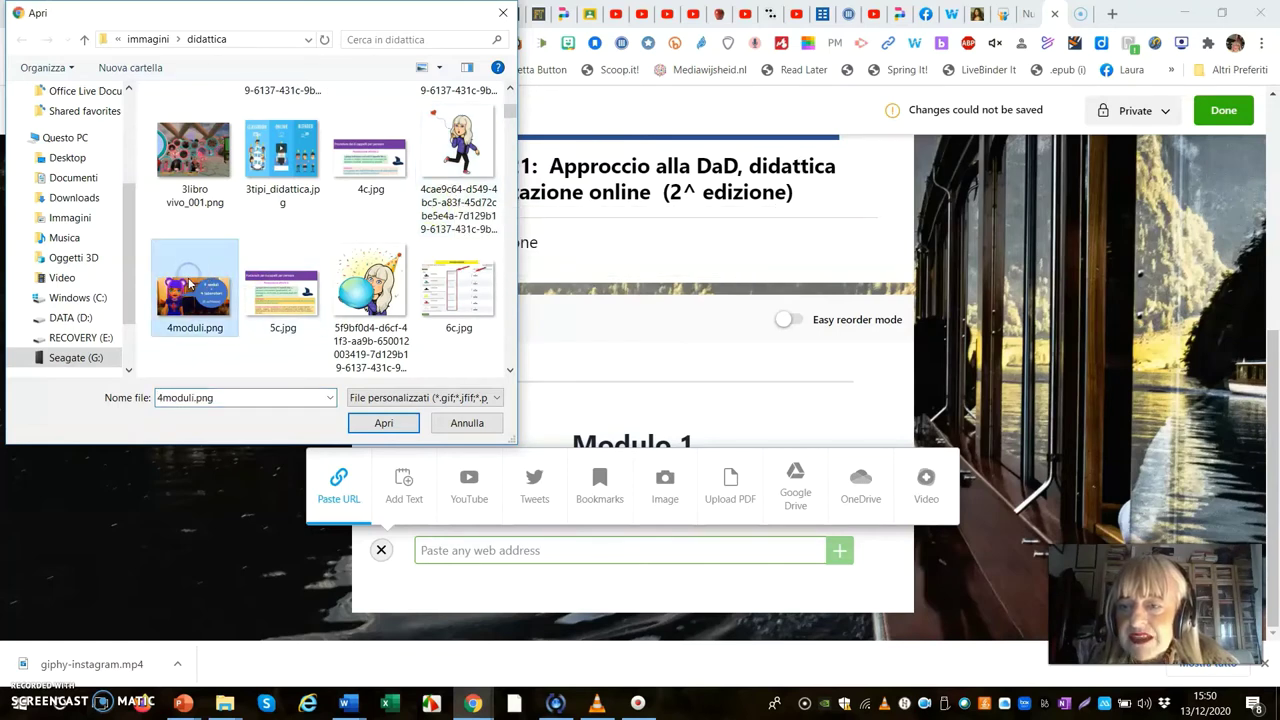
pyautogui.click(382, 425)
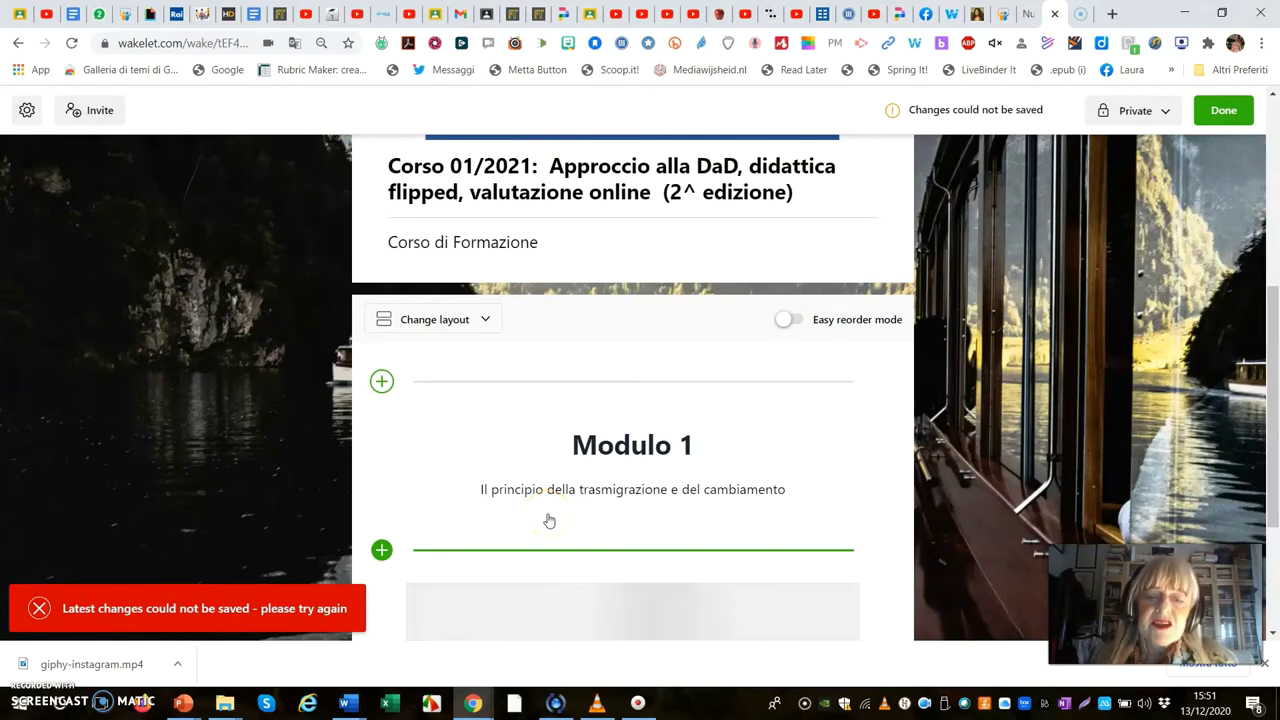
pyautogui.scroll(-2, 751, 508)
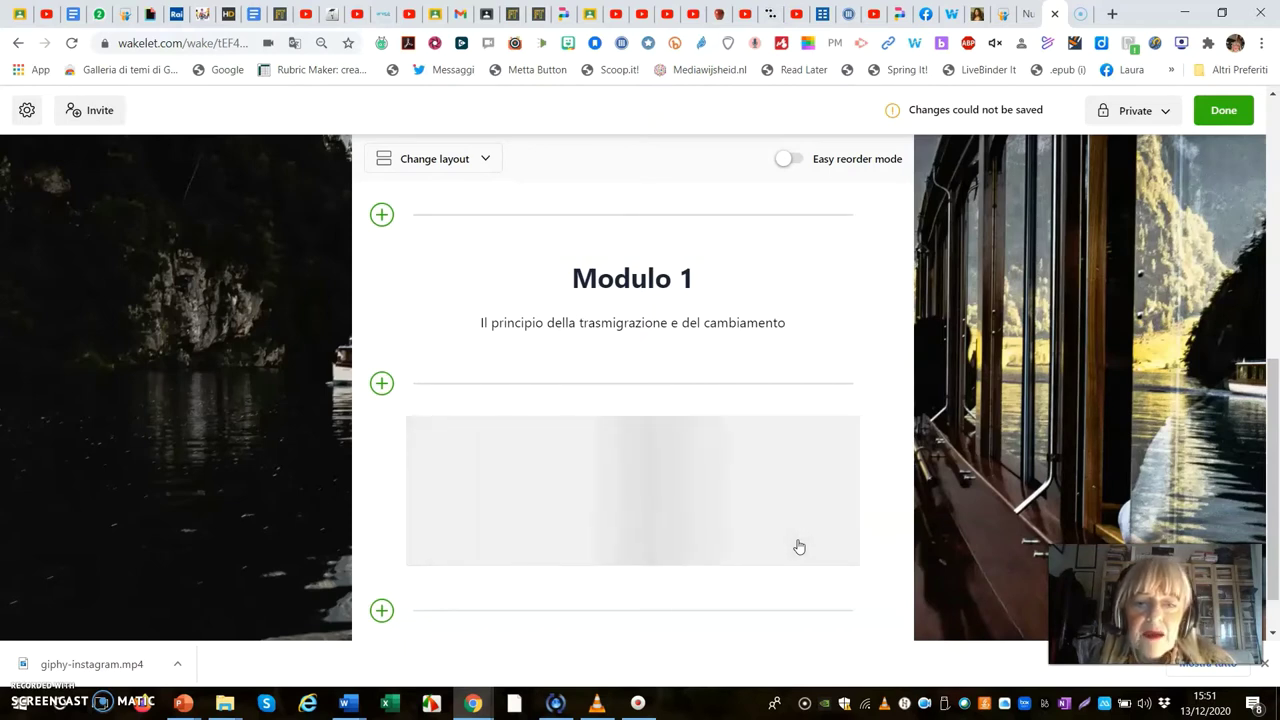
pyautogui.scroll(-1, 799, 547)
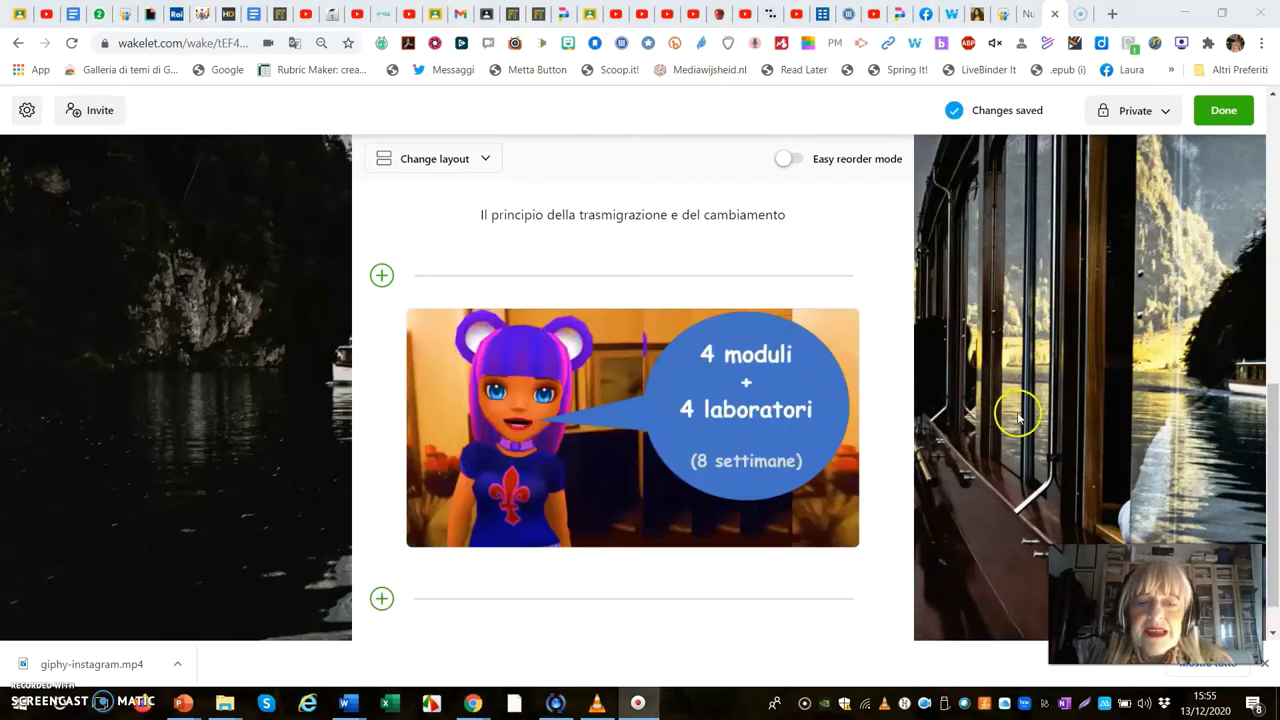
# Add the copied SlideShare link to the presentation "3 tipi di didattica in periodo Covid 19" below the 4 moduli image
pyautogui.scroll(2, 892, 384)
pyautogui.scroll(1, 892, 384)
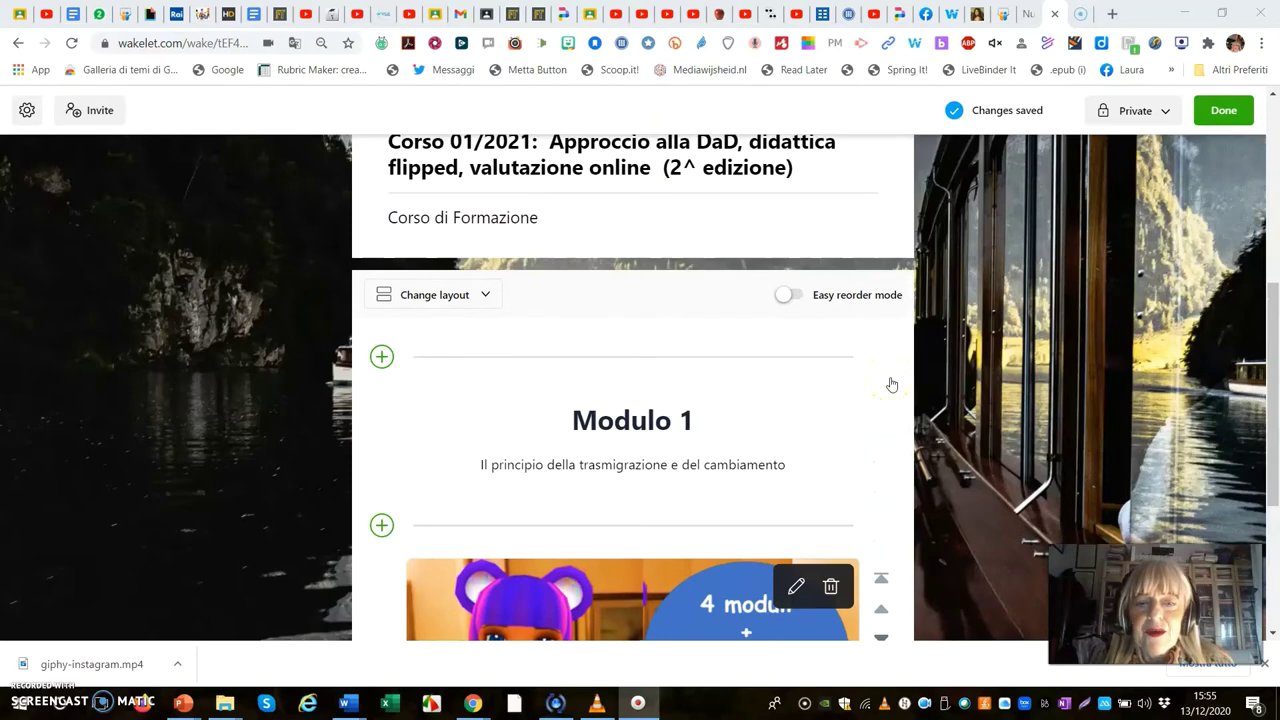
pyautogui.scroll(-3, 892, 384)
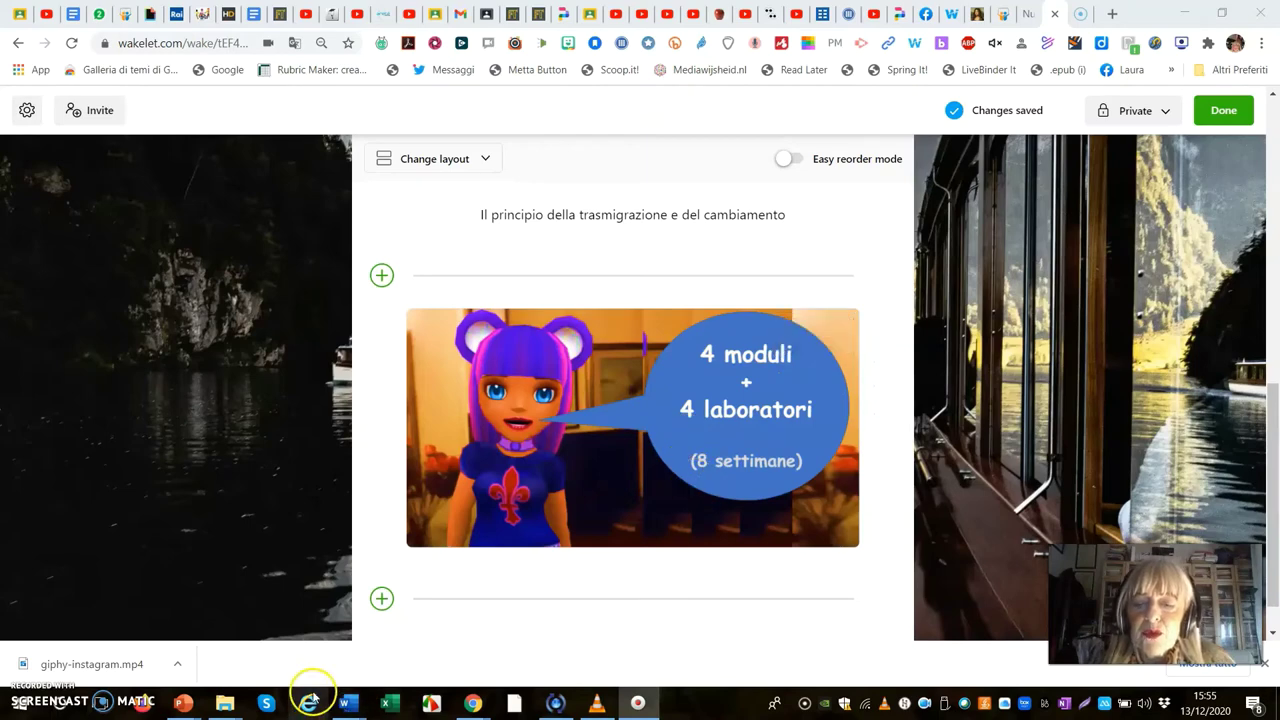
pyautogui.click(381, 602)
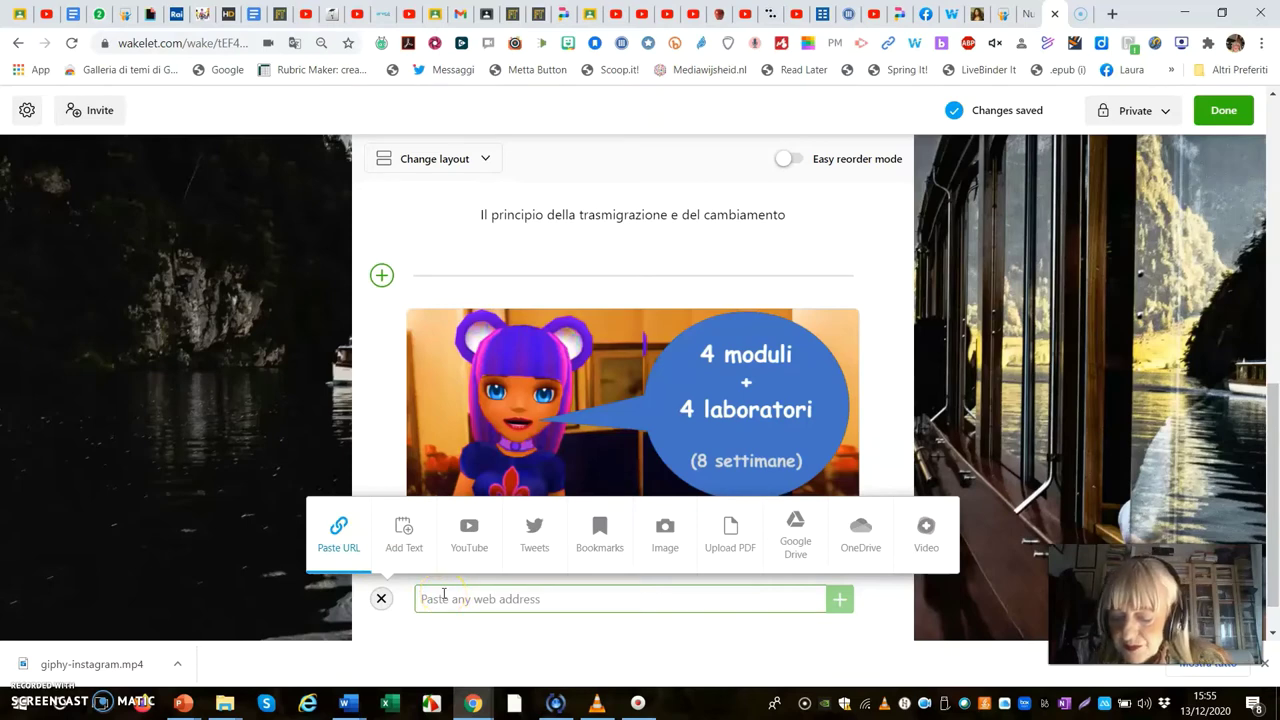
pyautogui.hotkey('ctrl', 'v')
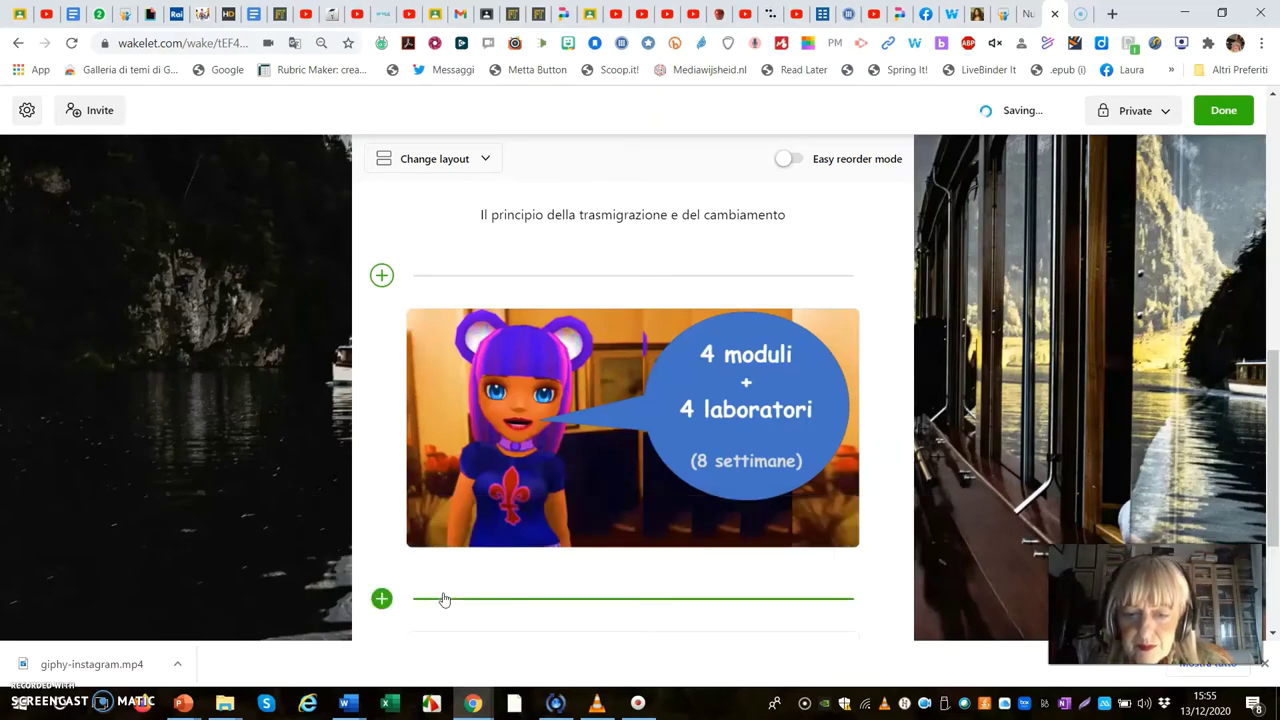
# Examine the embedded SlideShare presentation and its place below the 4 moduli image in the collection
pyautogui.scroll(-2, 615, 538)
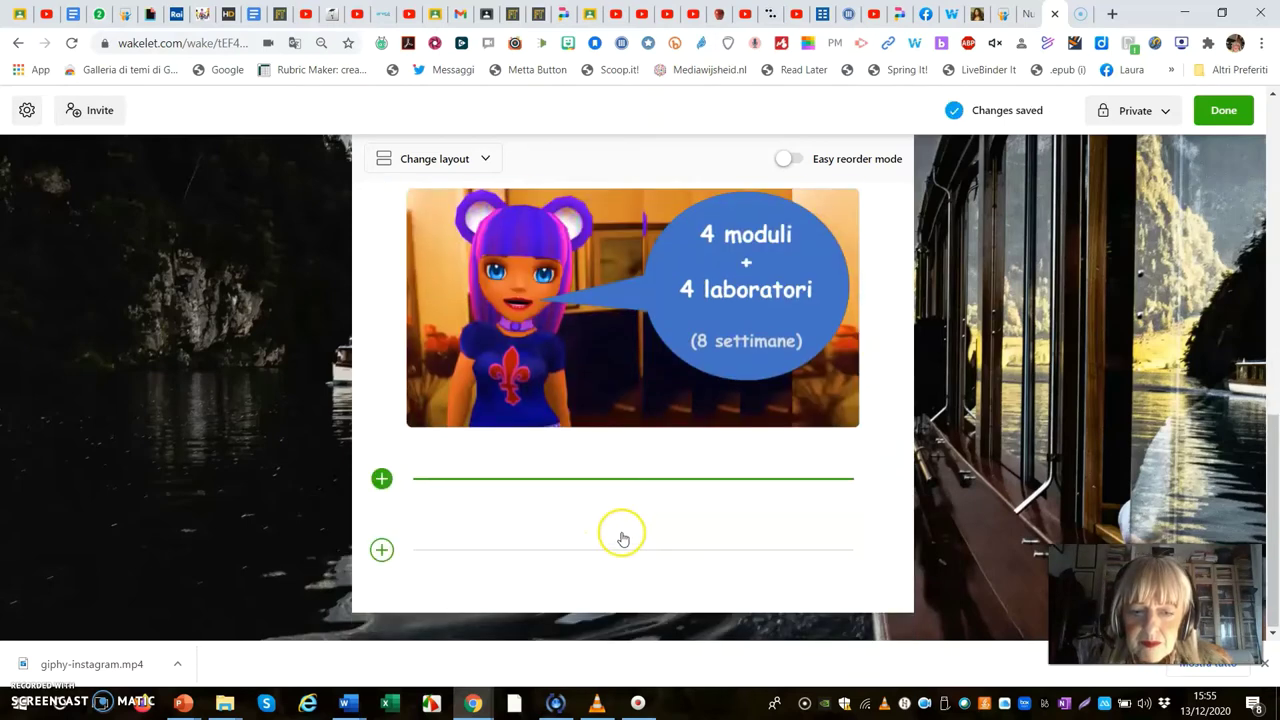
pyautogui.scroll(-1, 628, 528)
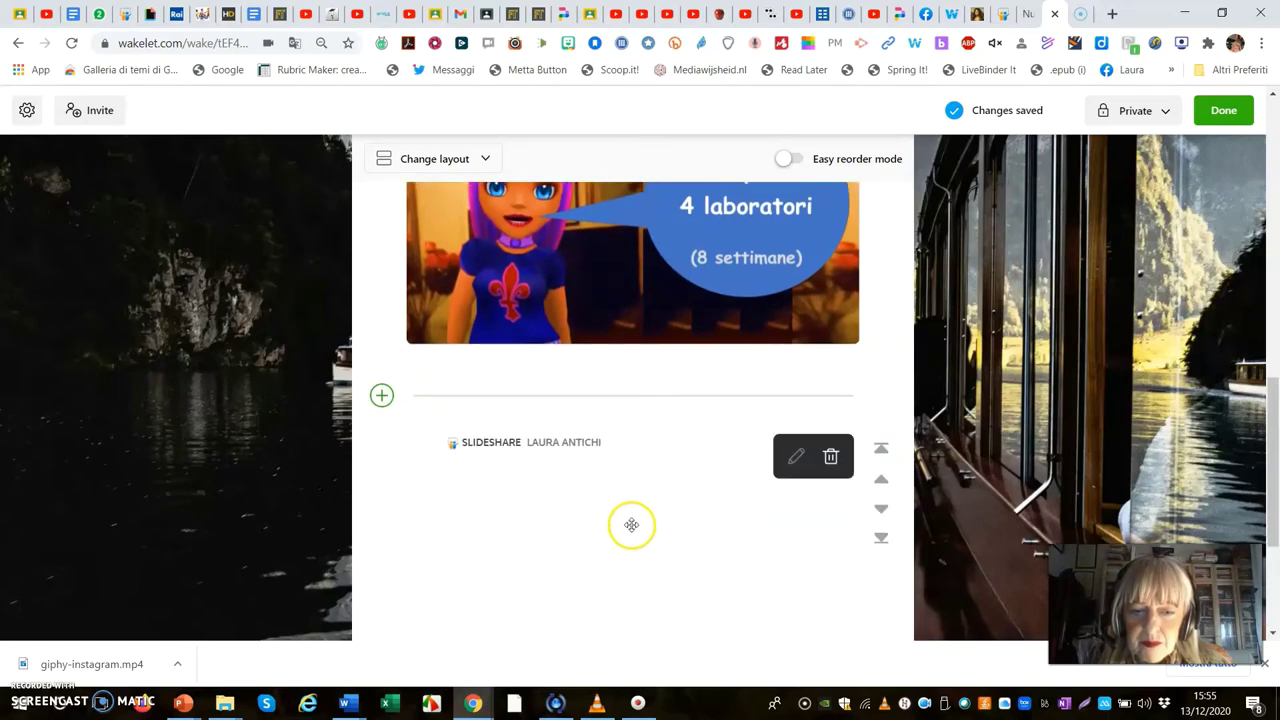
pyautogui.scroll(-3, 632, 524)
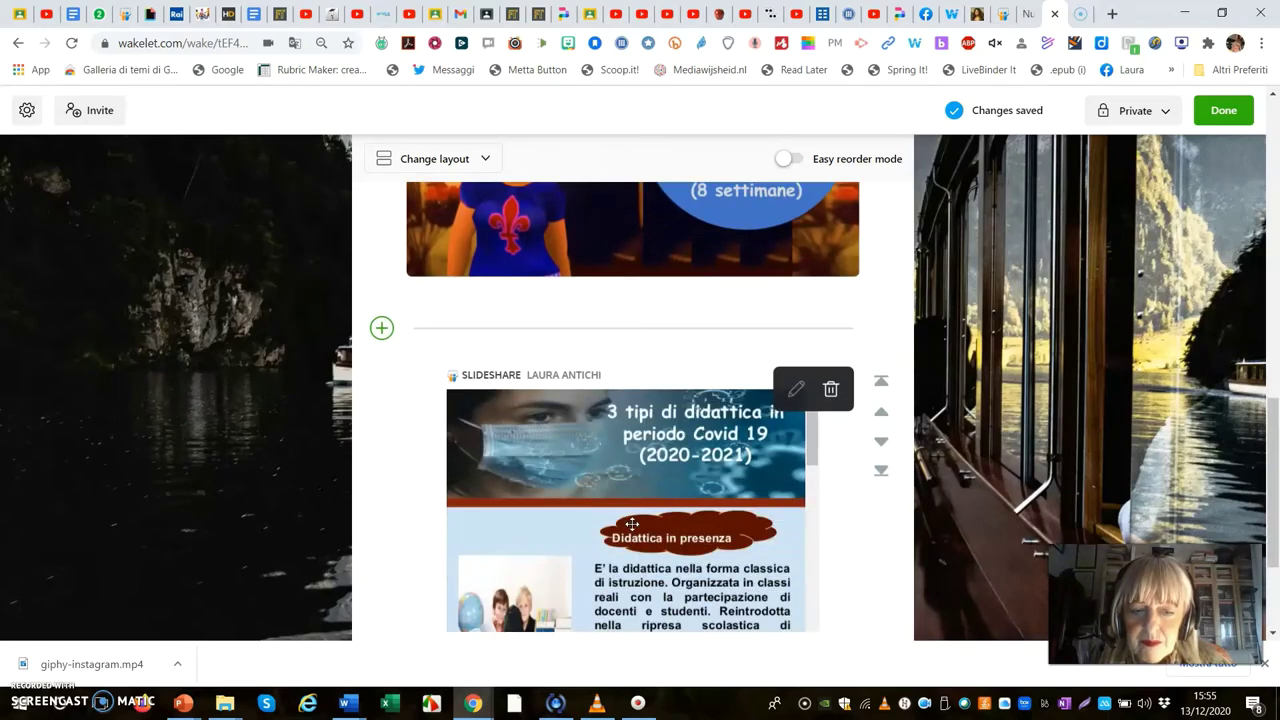
pyautogui.scroll(1, 637, 515)
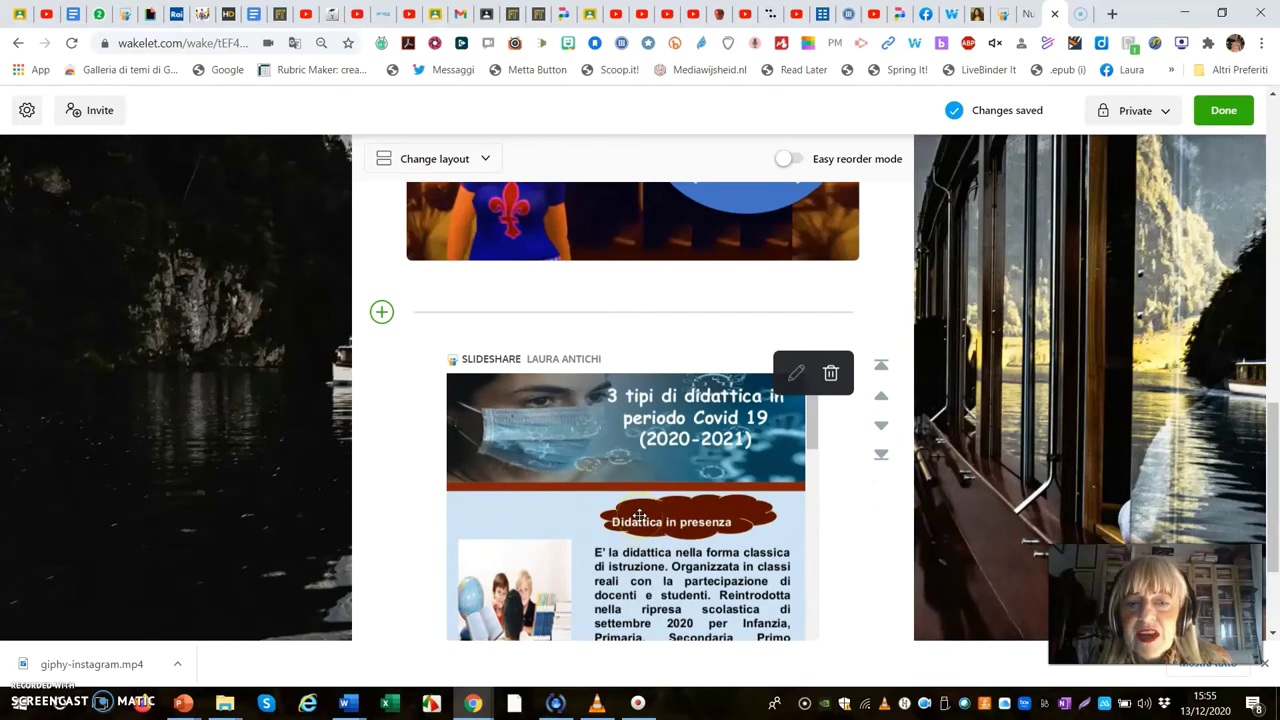
pyautogui.scroll(-1, 639, 515)
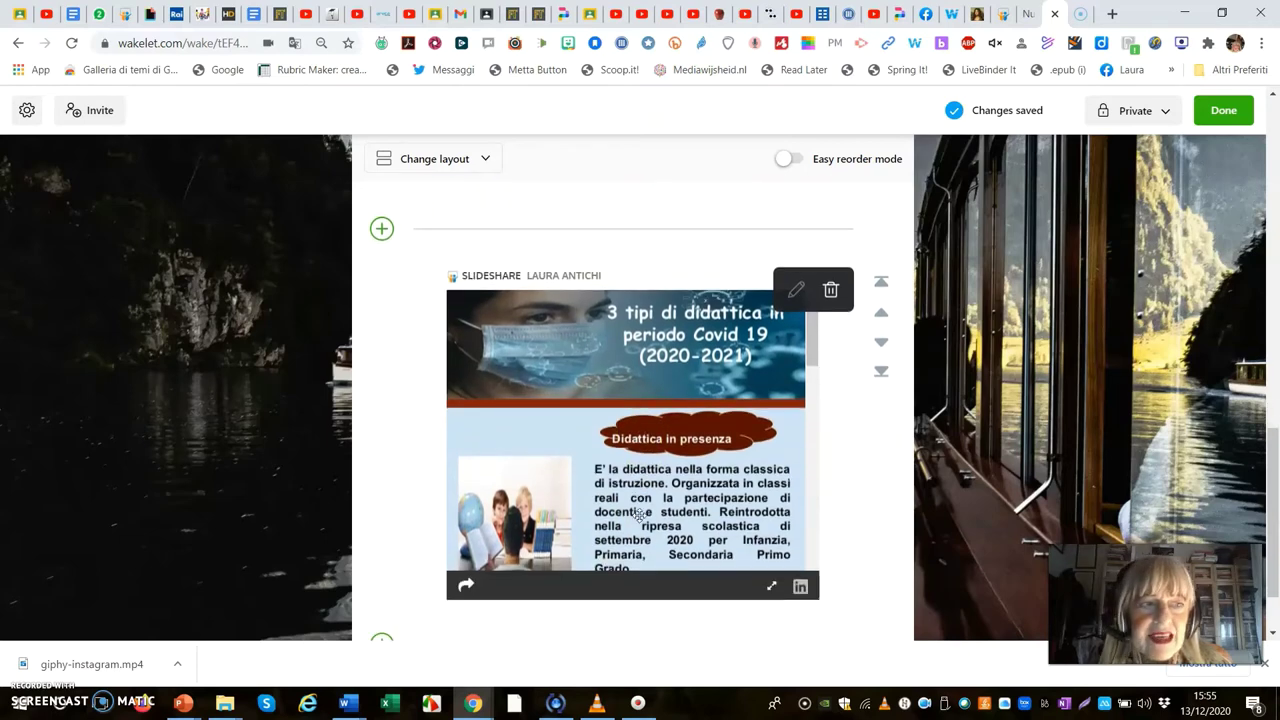
pyautogui.scroll(-1, 639, 512)
pyautogui.scroll(2, 639, 512)
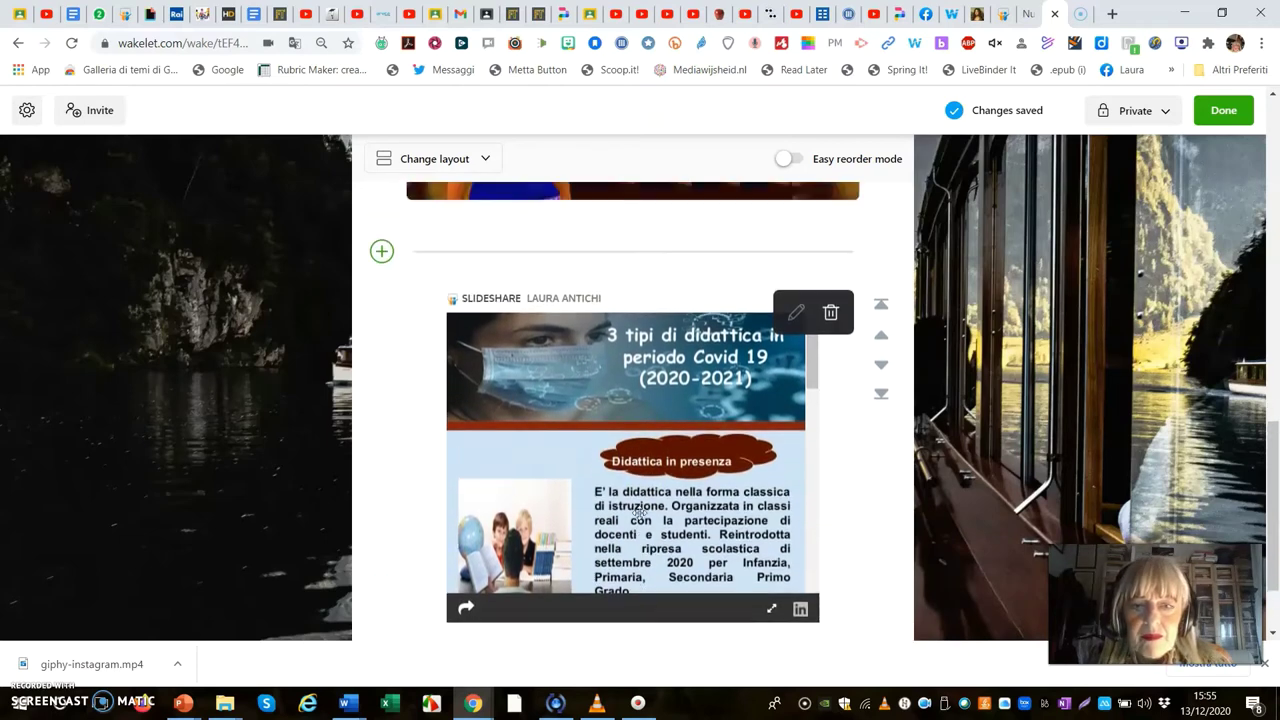
pyautogui.scroll(2, 639, 512)
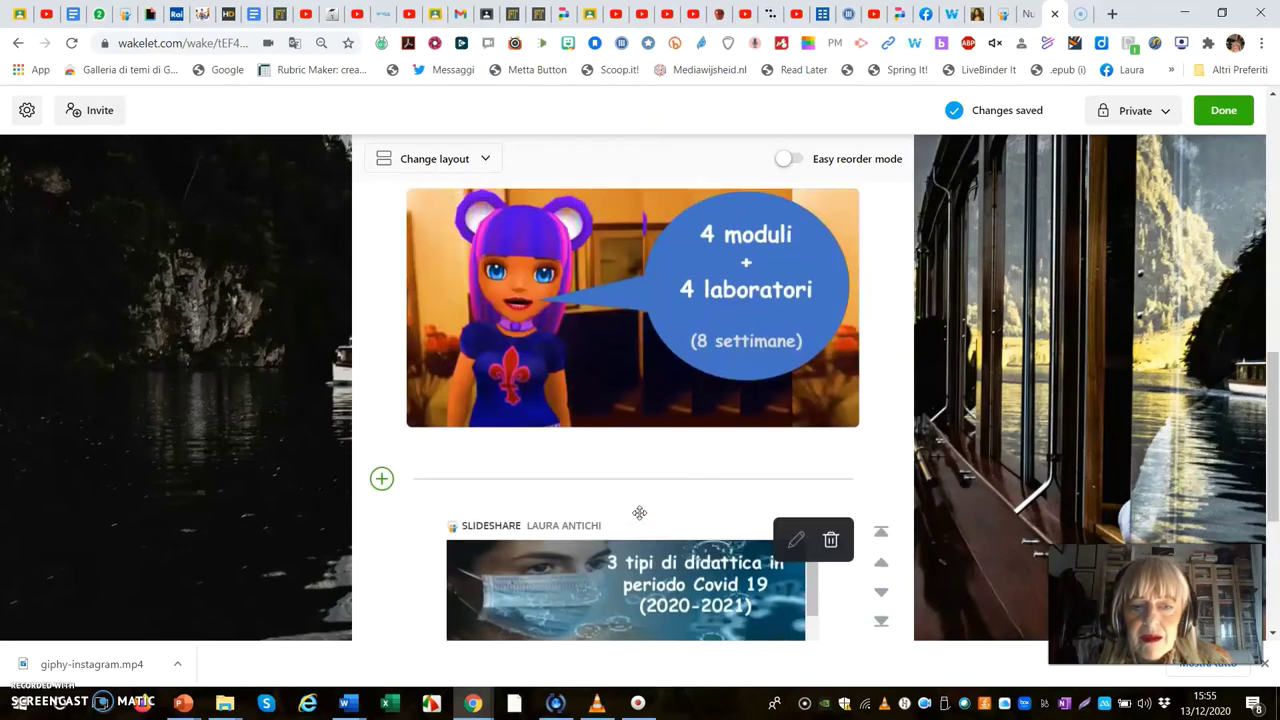
pyautogui.scroll(-3, 639, 512)
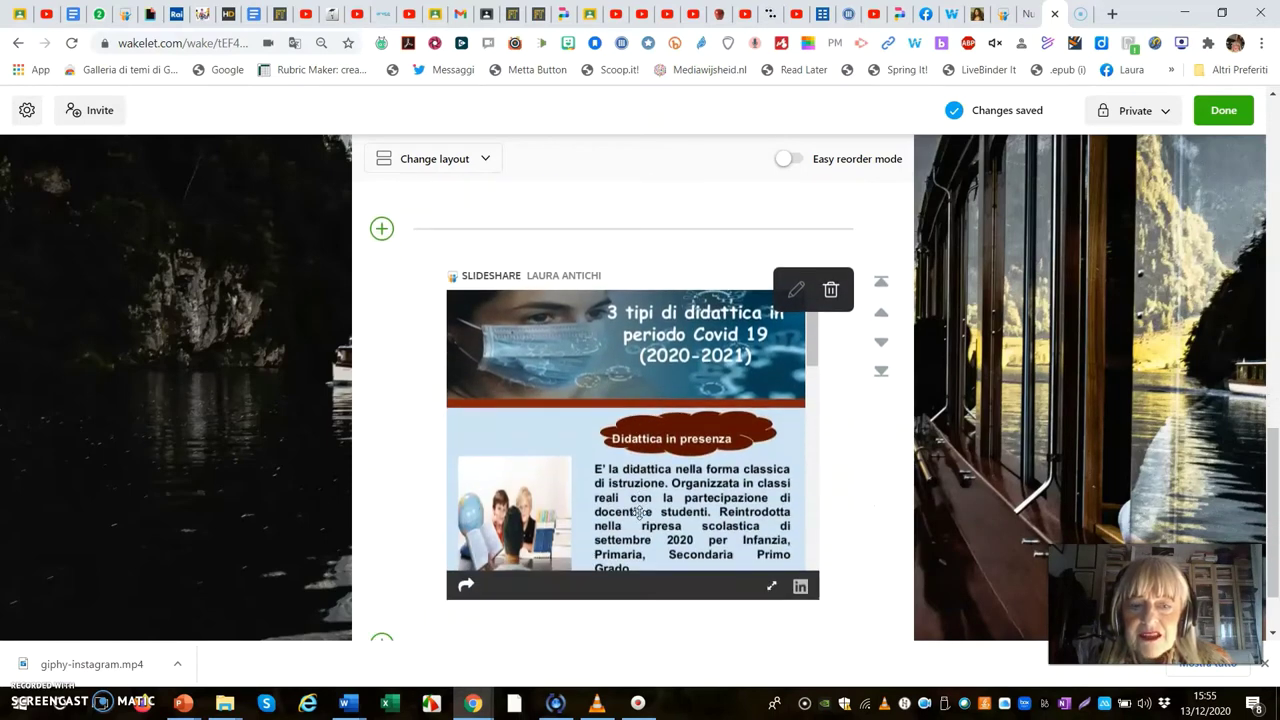
pyautogui.scroll(-1, 639, 512)
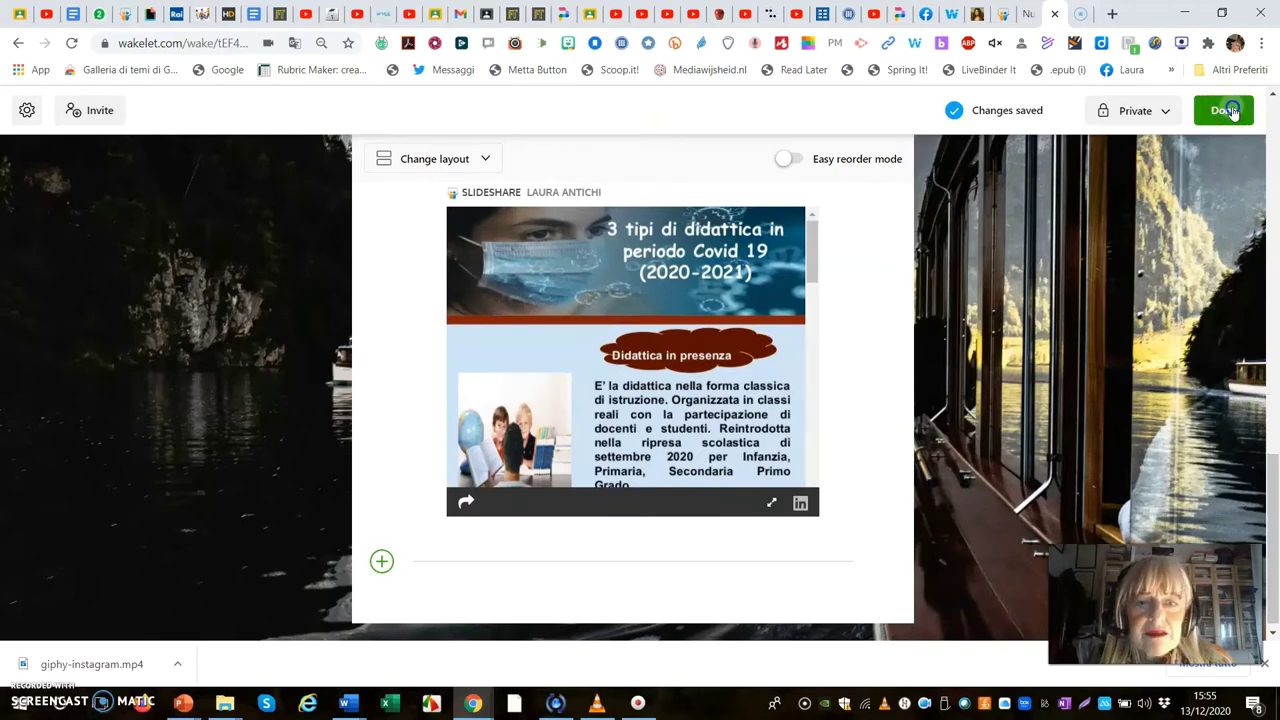
# Finish editing the collection and review its cover, title and the order of its items in the reader view
pyautogui.click(987, 350)
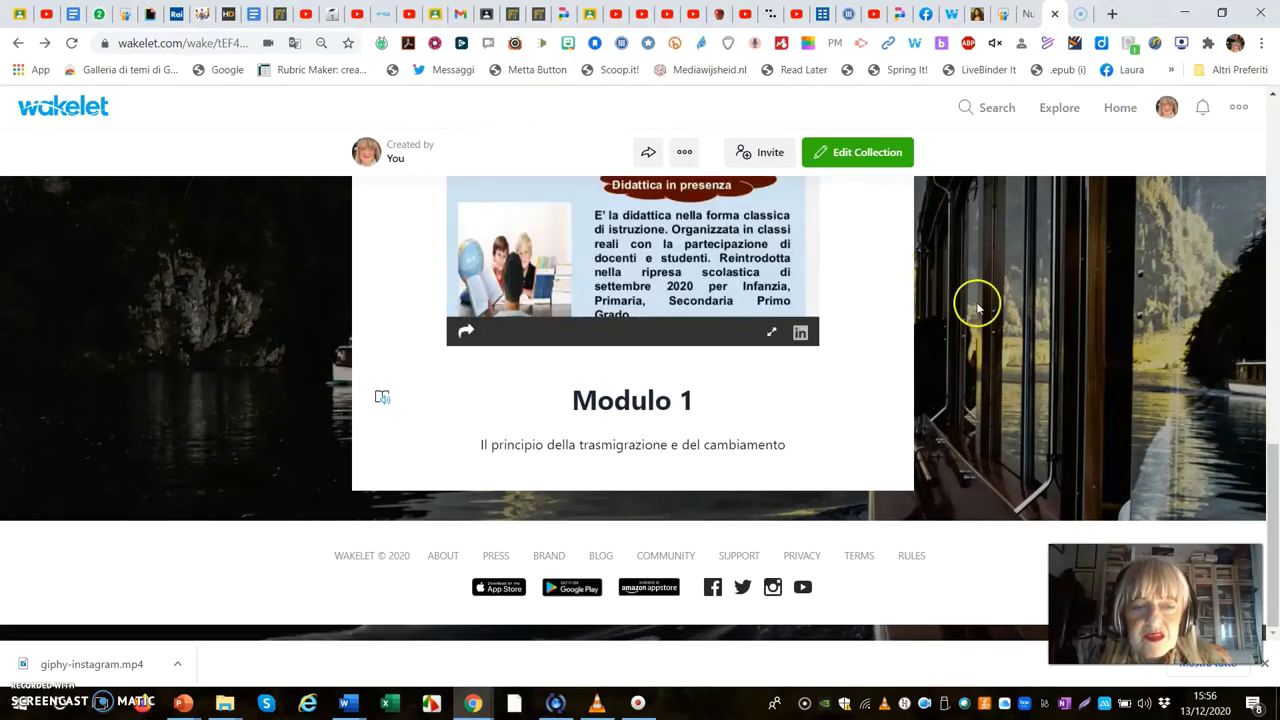
pyautogui.scroll(8, 978, 308)
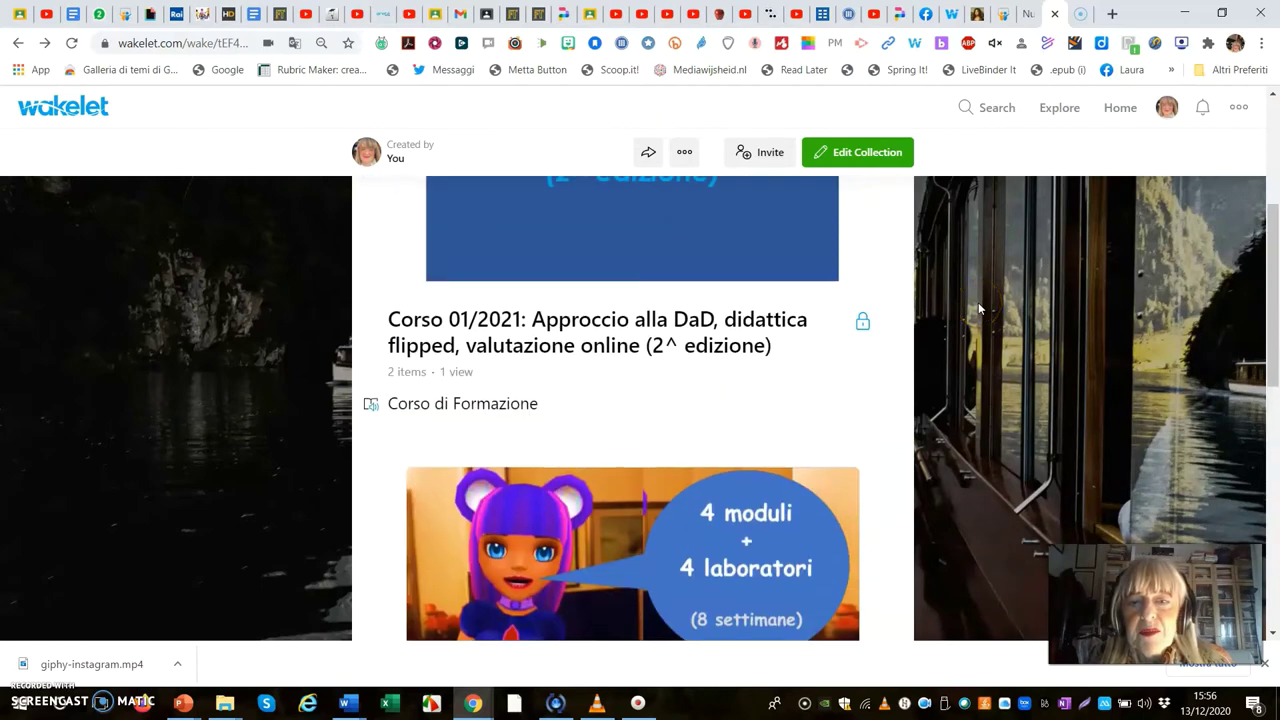
pyautogui.scroll(1, 978, 308)
pyautogui.scroll(2, 978, 308)
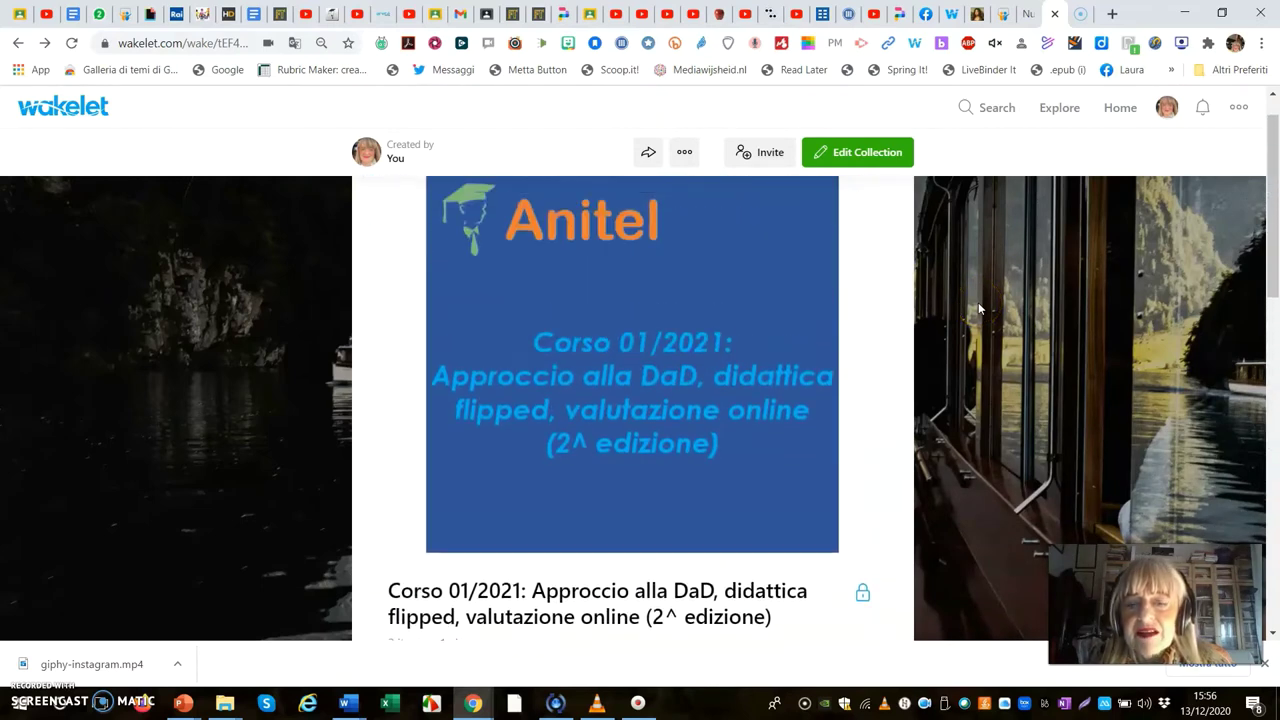
pyautogui.scroll(-4, 980, 308)
pyautogui.scroll(-4, 980, 308)
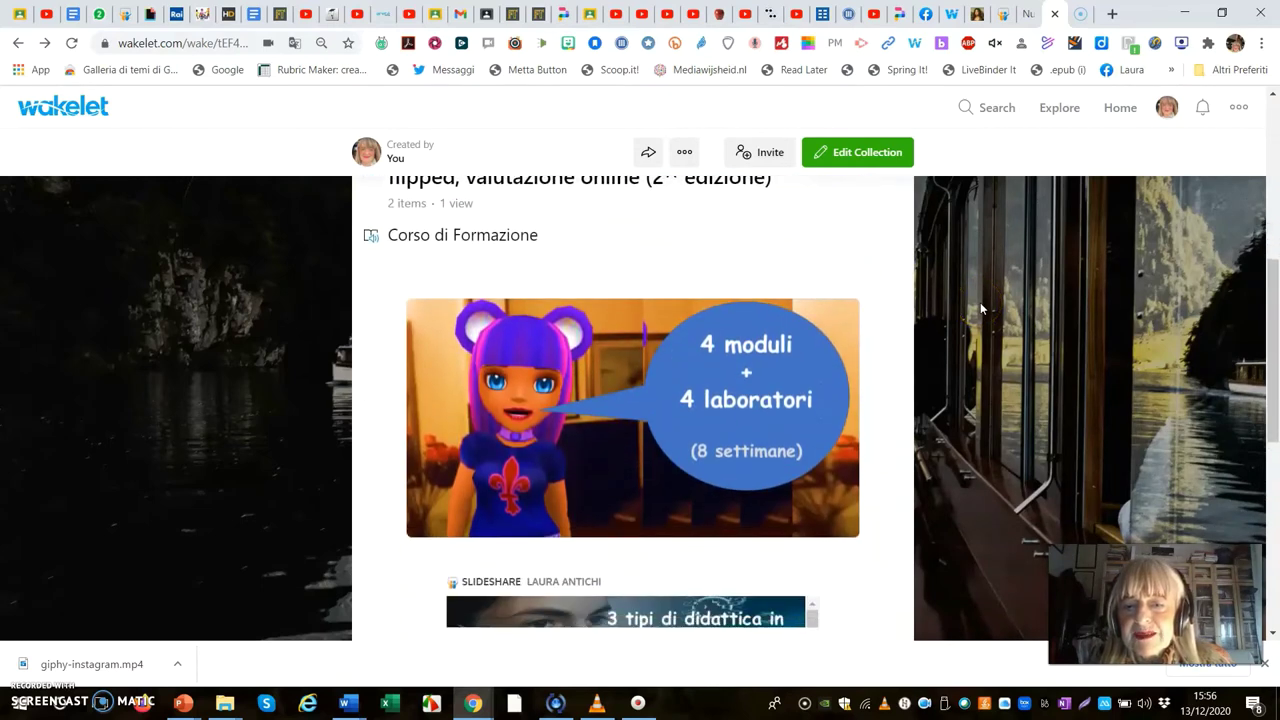
pyautogui.scroll(-1, 980, 308)
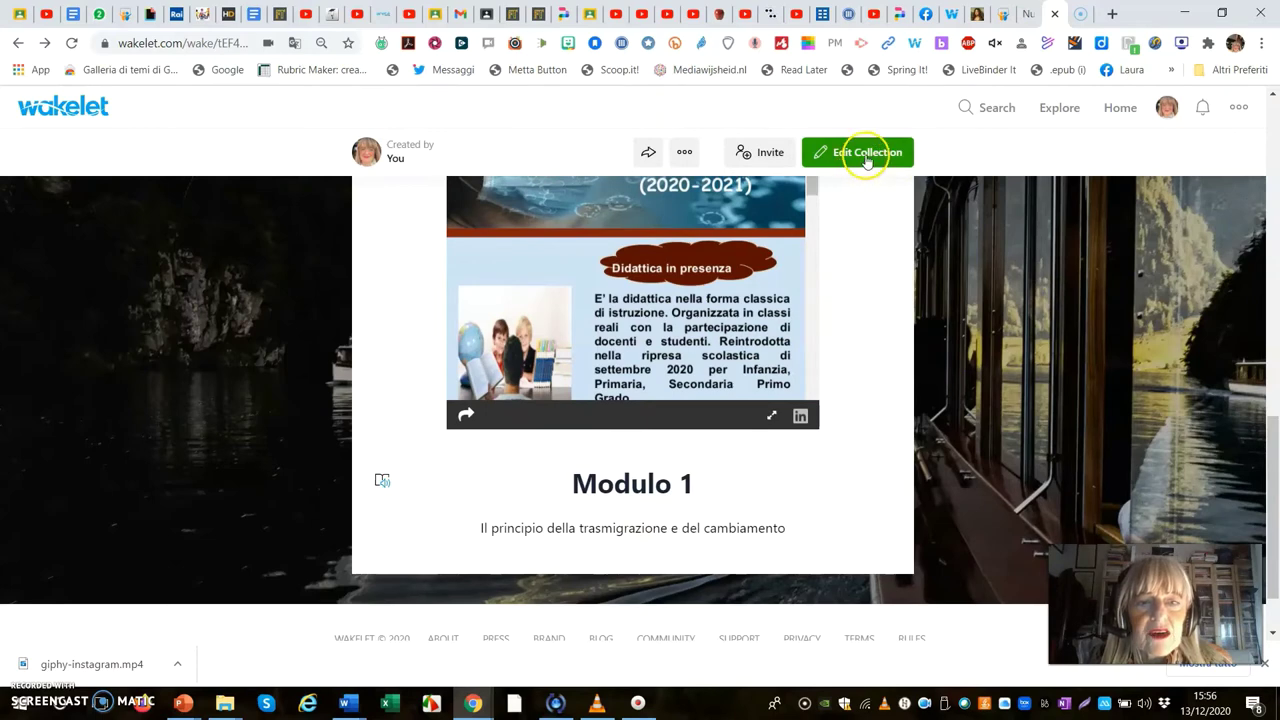
# Reopen the collection for editing, move the "Modulo 1" text item above the 4 moduli image, and check the item order
pyautogui.click(588, 502)
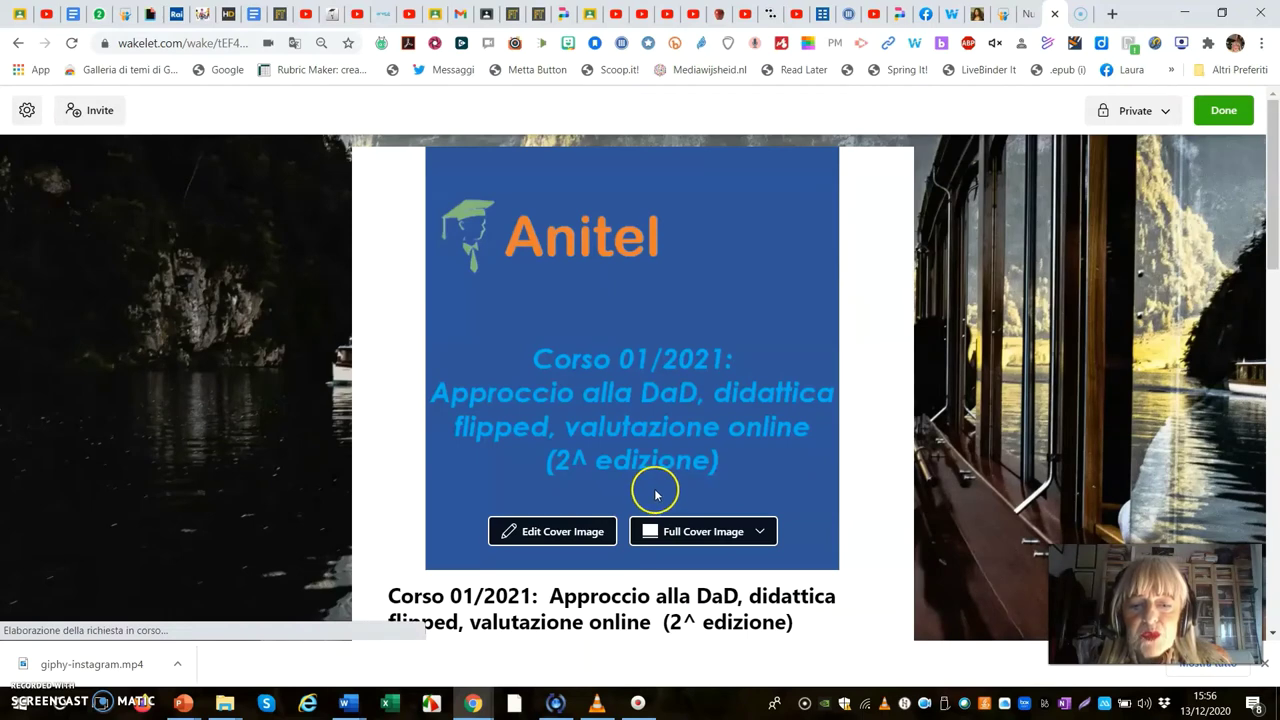
pyautogui.scroll(-9, 655, 494)
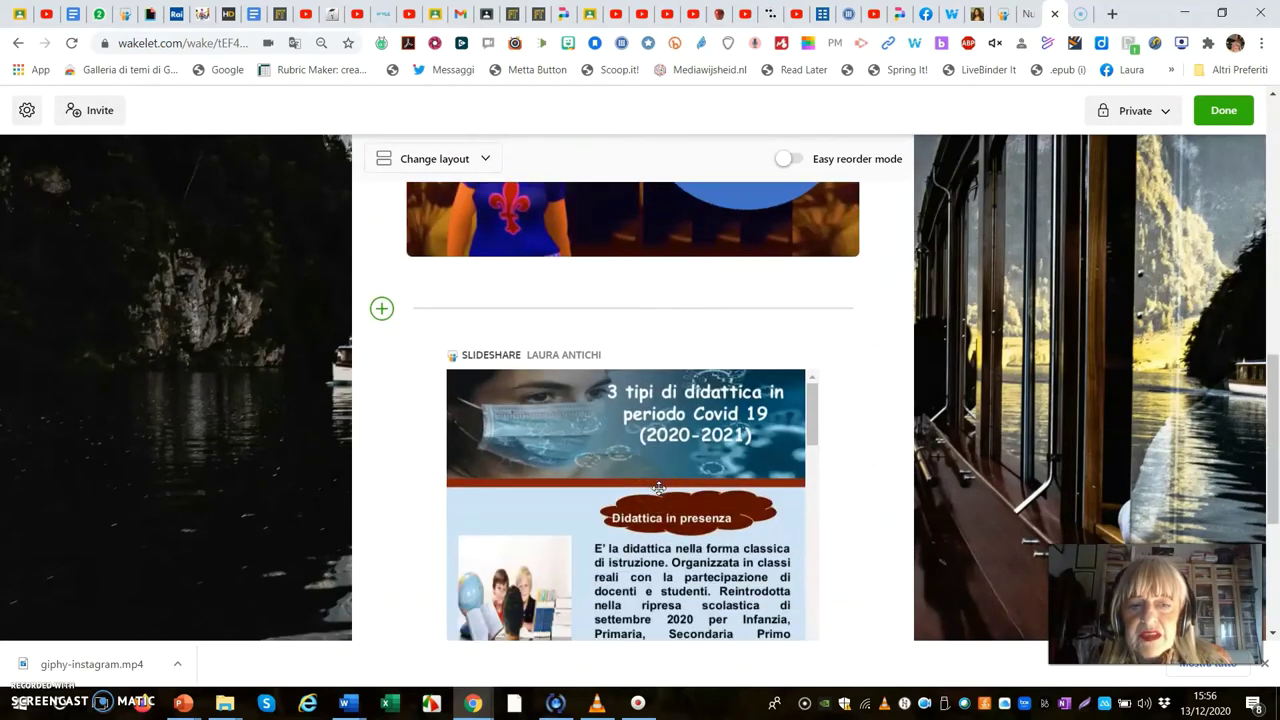
pyautogui.scroll(-2, 658, 487)
pyautogui.scroll(-1, 612, 525)
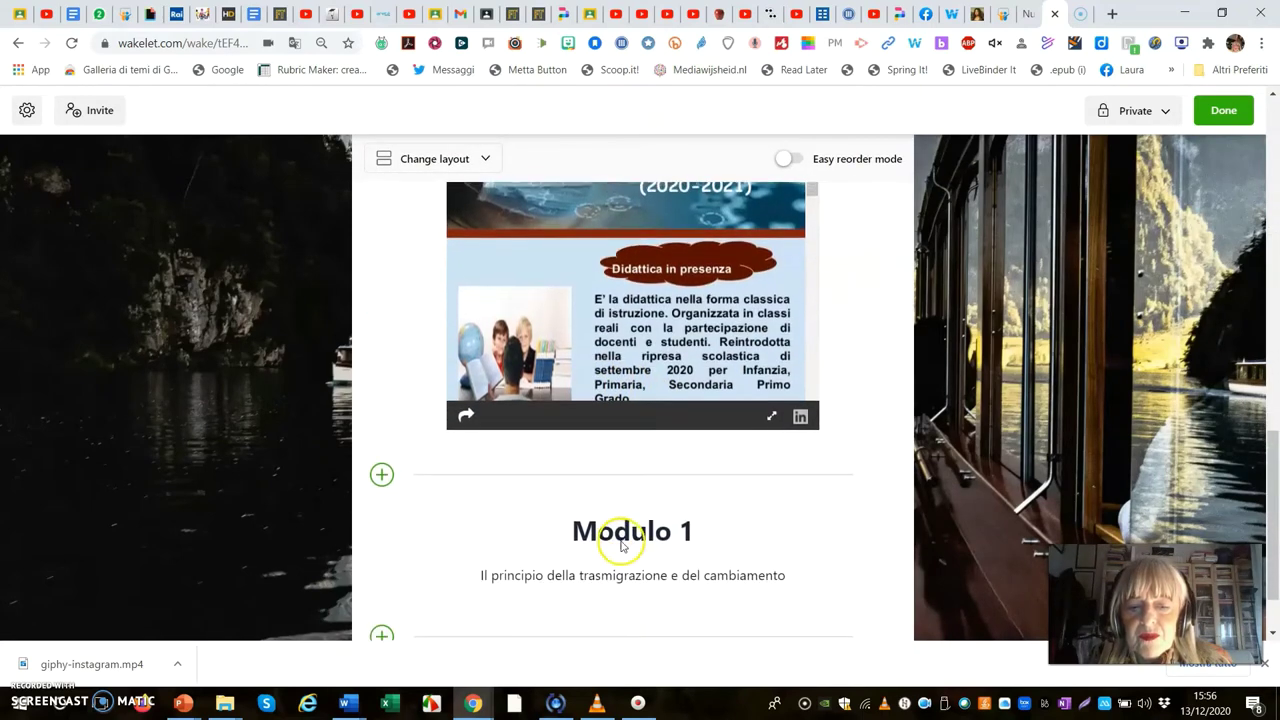
pyautogui.moveTo(600, 537); pyautogui.dragTo(623, 403)
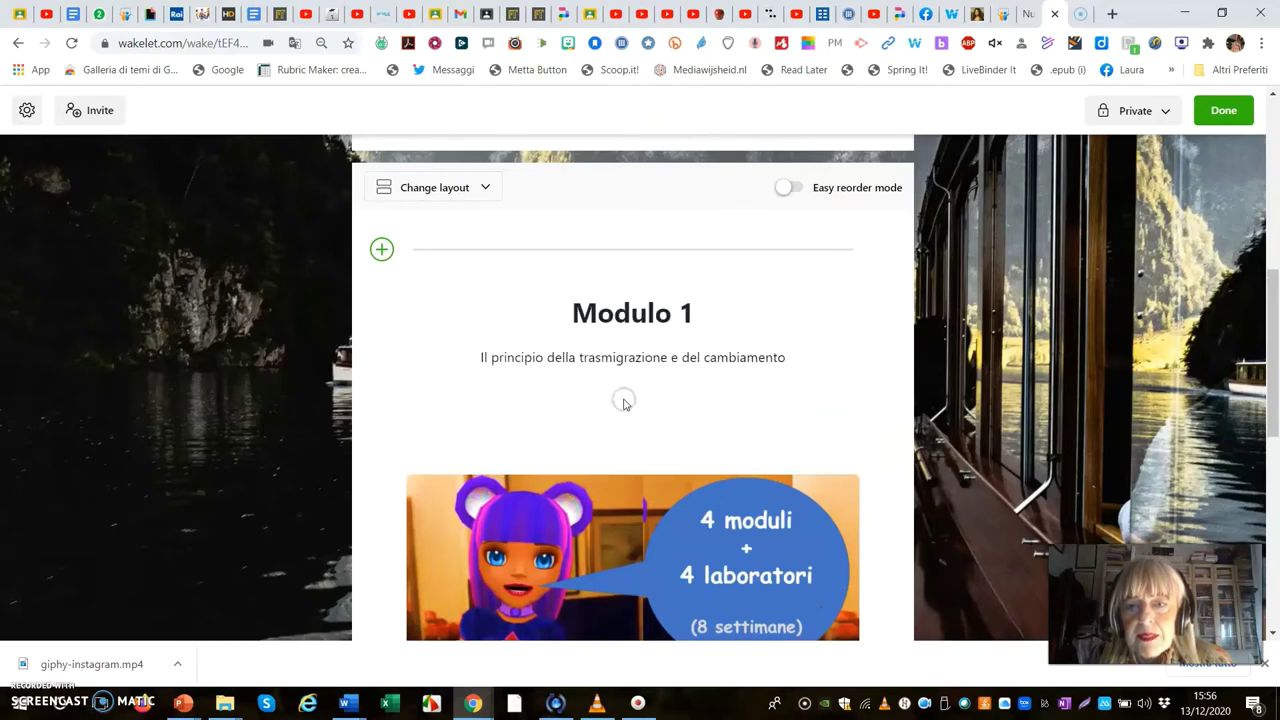
pyautogui.scroll(-3, 686, 431)
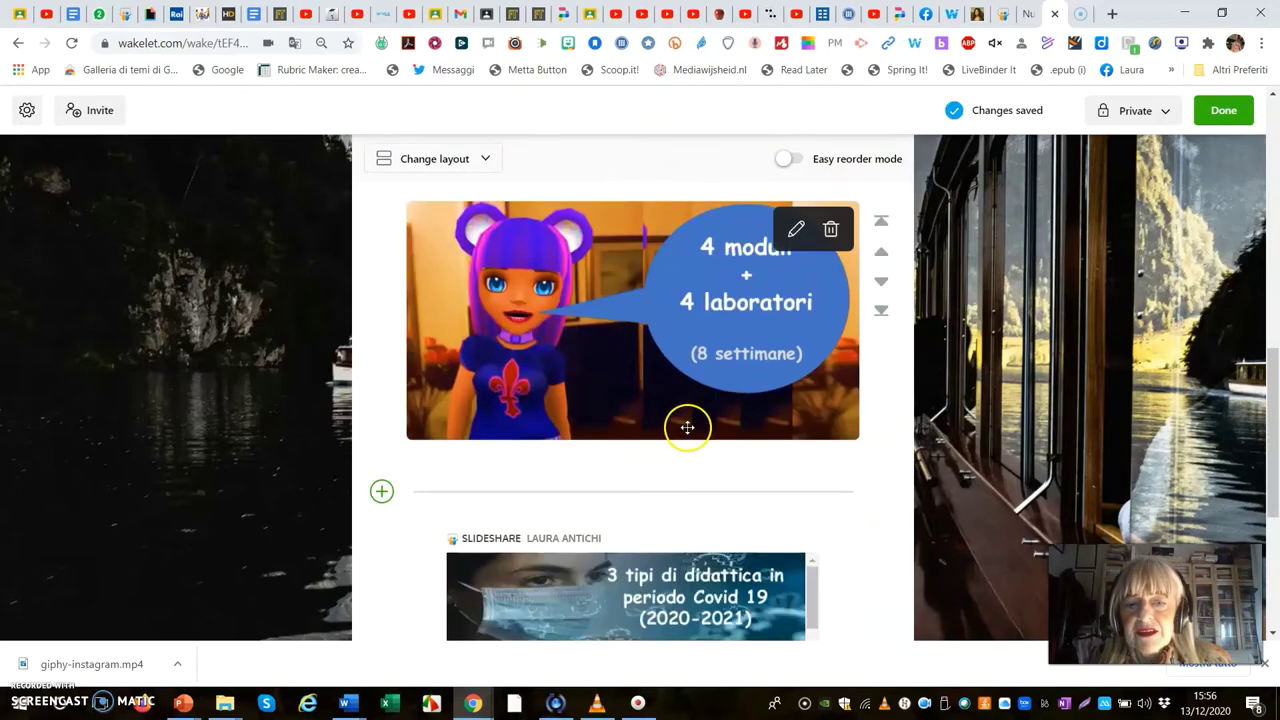
pyautogui.scroll(-4, 687, 427)
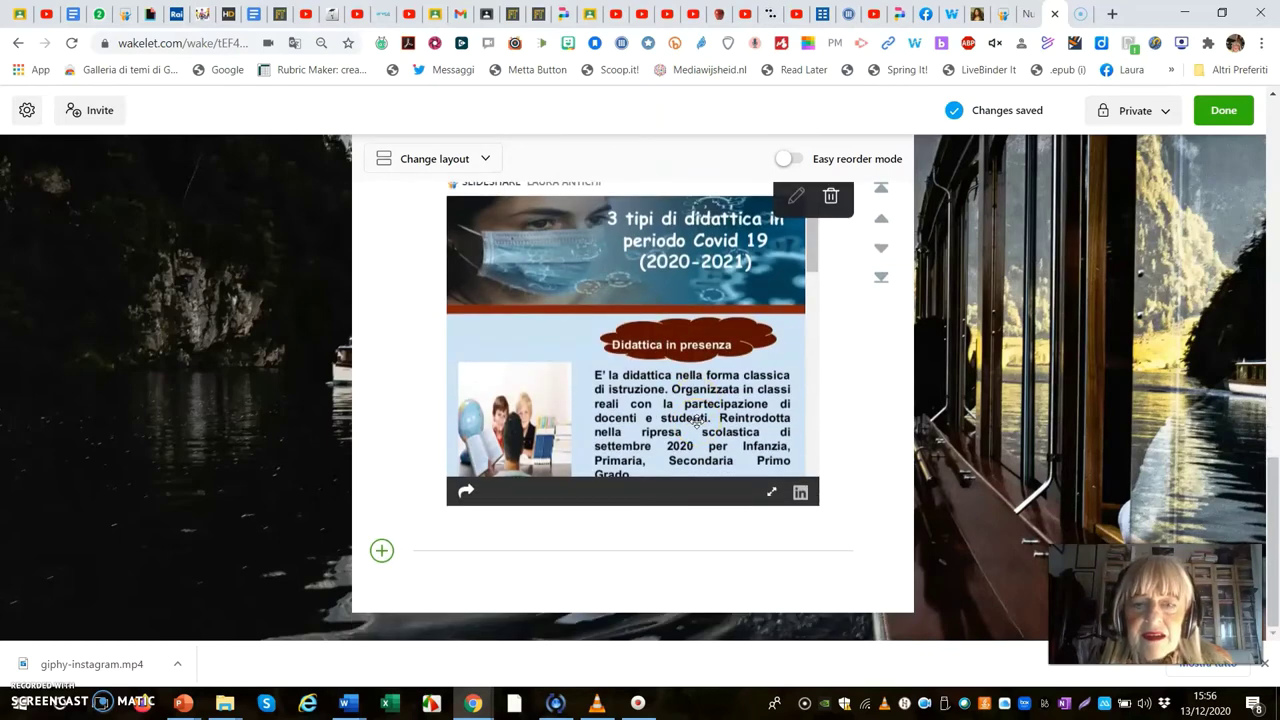
pyautogui.scroll(2, 697, 421)
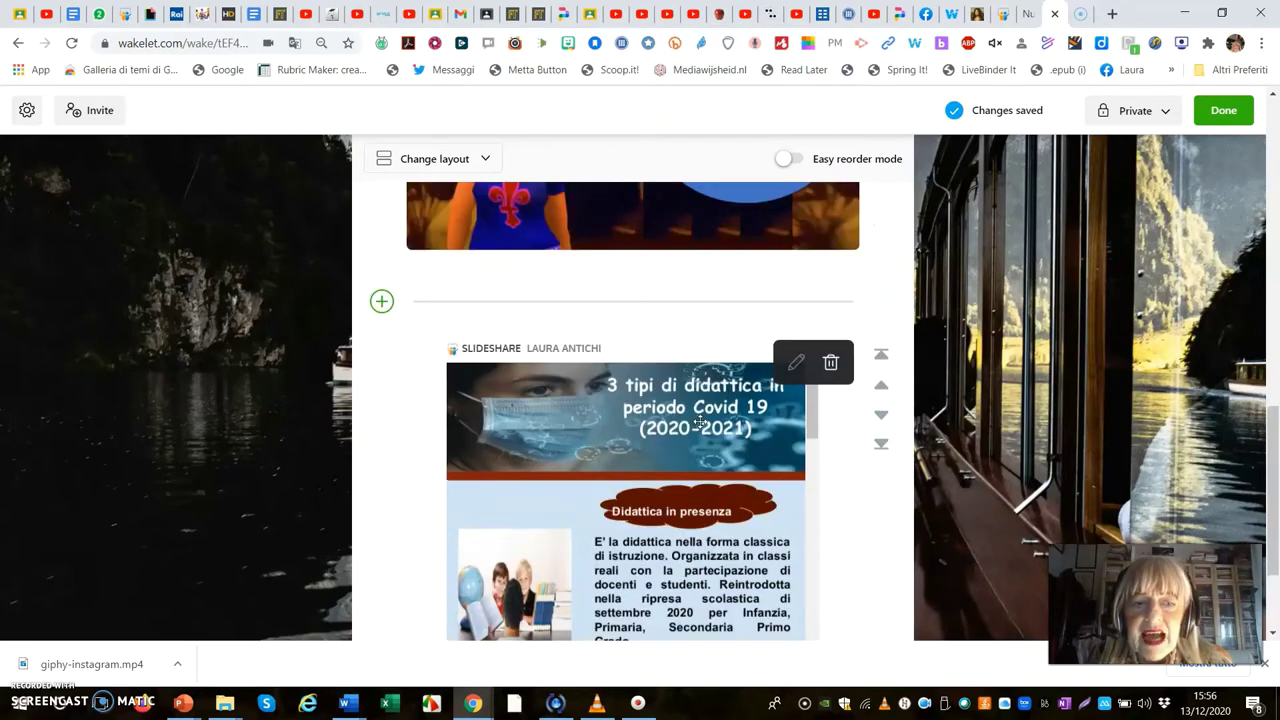
# Change the layout of the collection's items to Grid View
pyautogui.scroll(8, 700, 421)
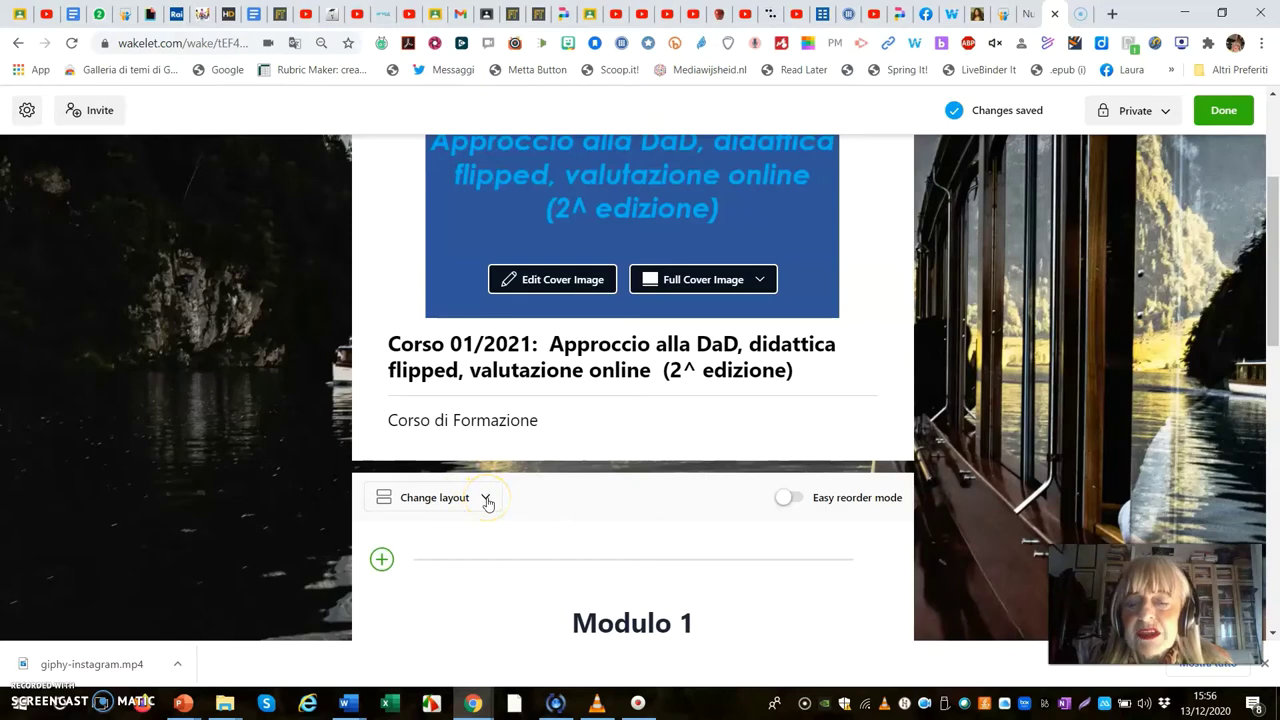
pyautogui.click(487, 499)
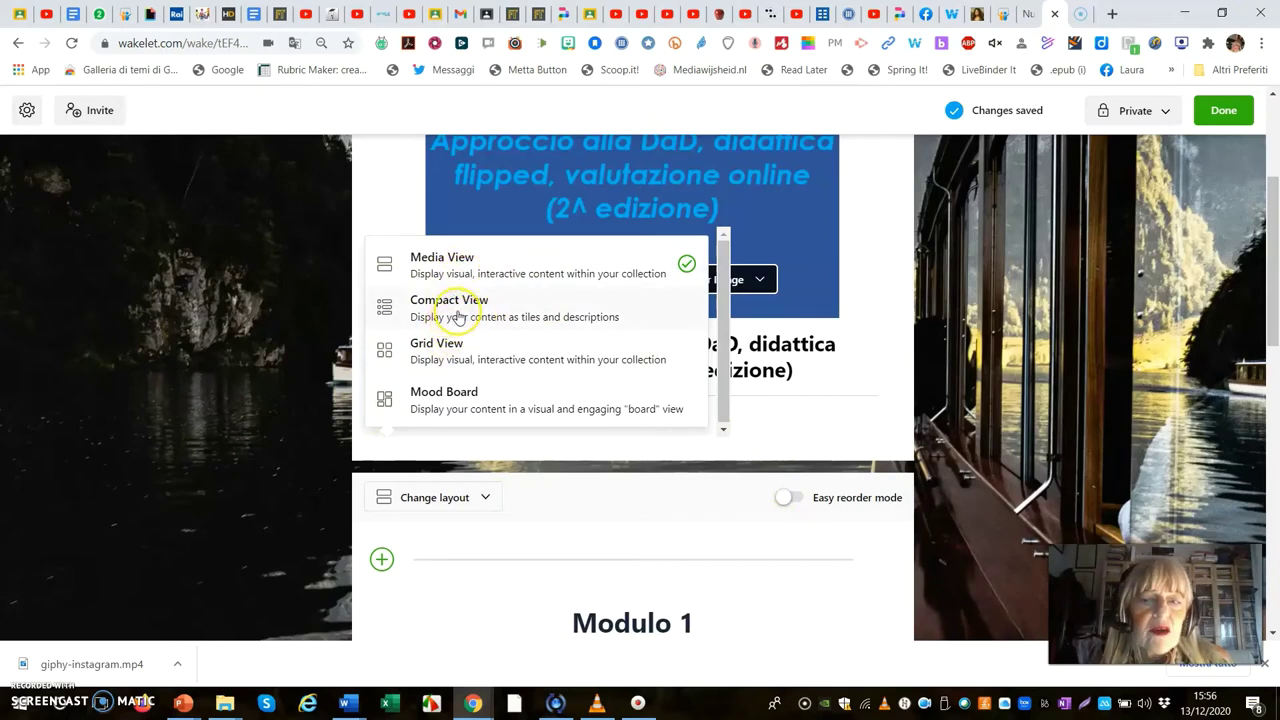
pyautogui.click(435, 357)
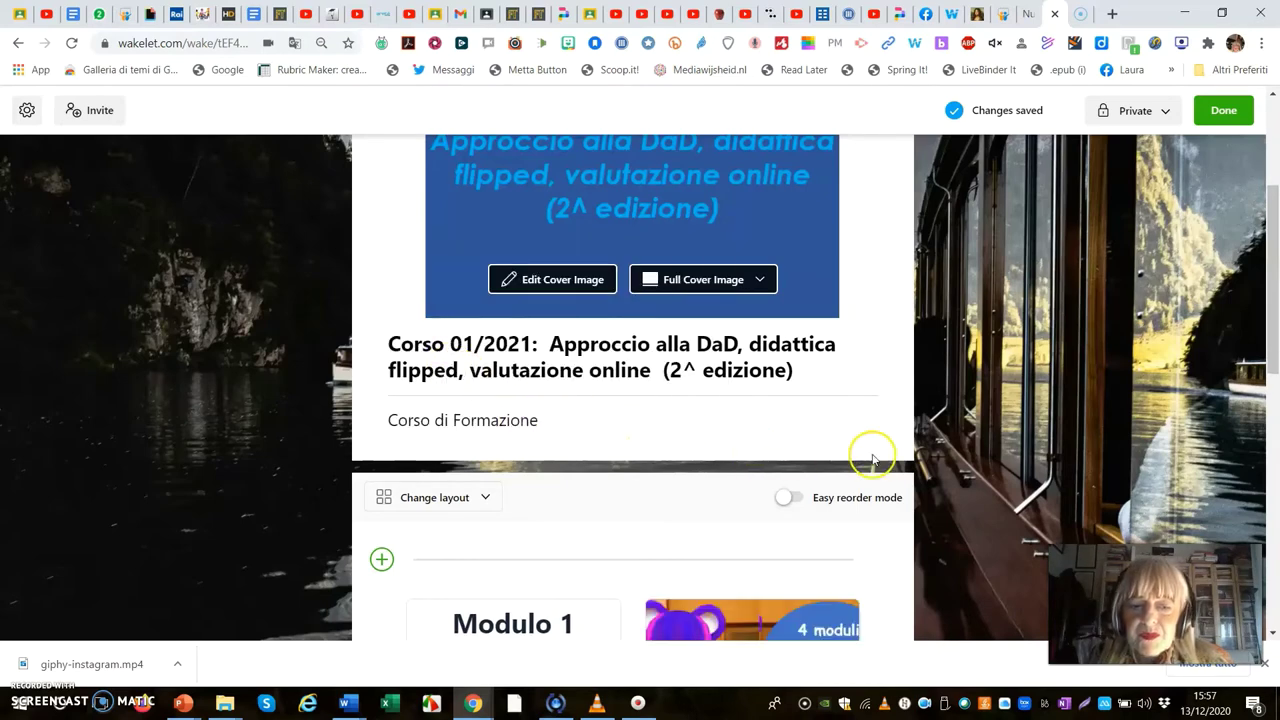
# Examine how the "Modulo 1" text, the 4 moduli image and the SlideShare presentation are arranged in the grid layout
pyautogui.scroll(-2, 875, 450)
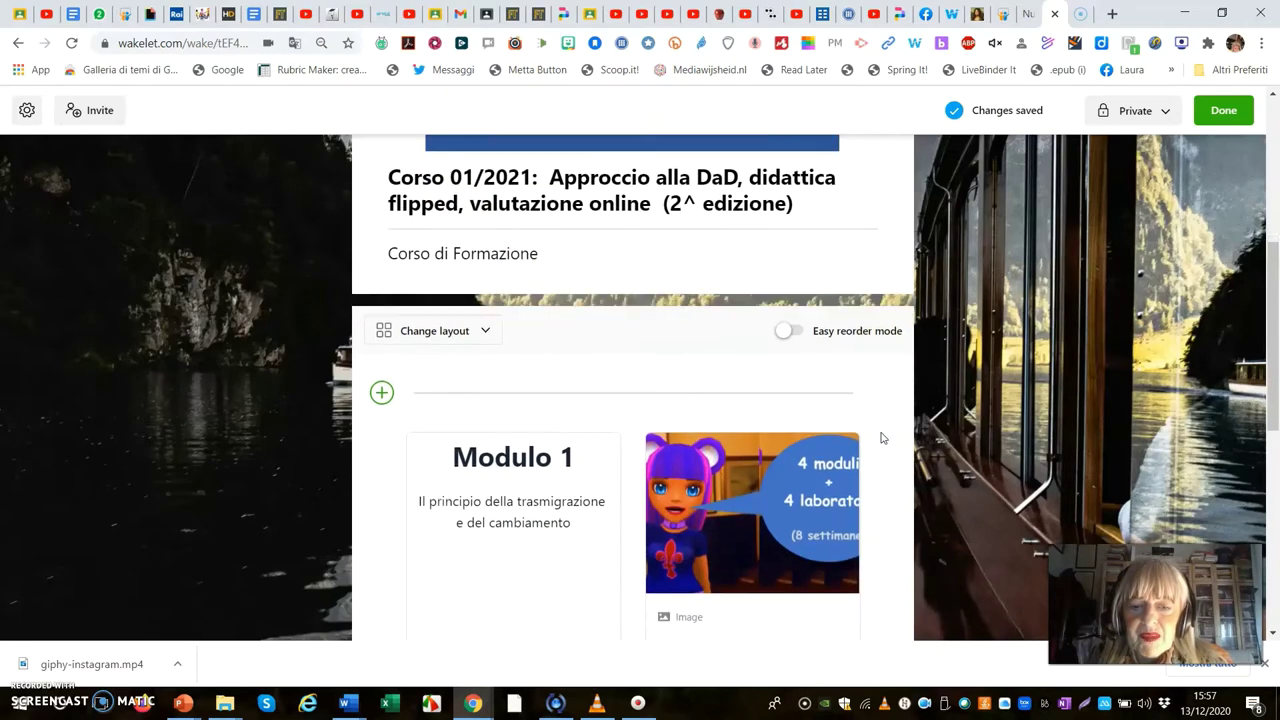
pyautogui.scroll(-2, 882, 438)
pyautogui.scroll(-2, 882, 438)
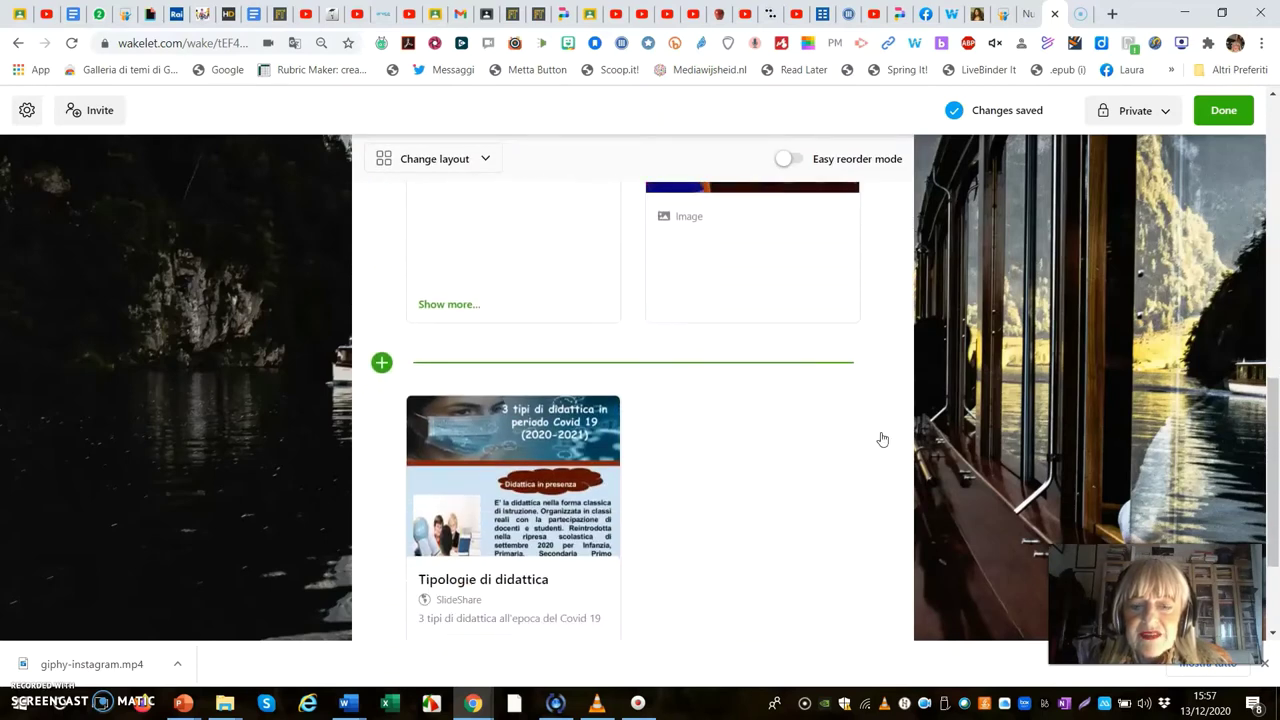
pyautogui.scroll(2, 882, 439)
pyautogui.scroll(2, 882, 438)
pyautogui.moveTo(877, 440)
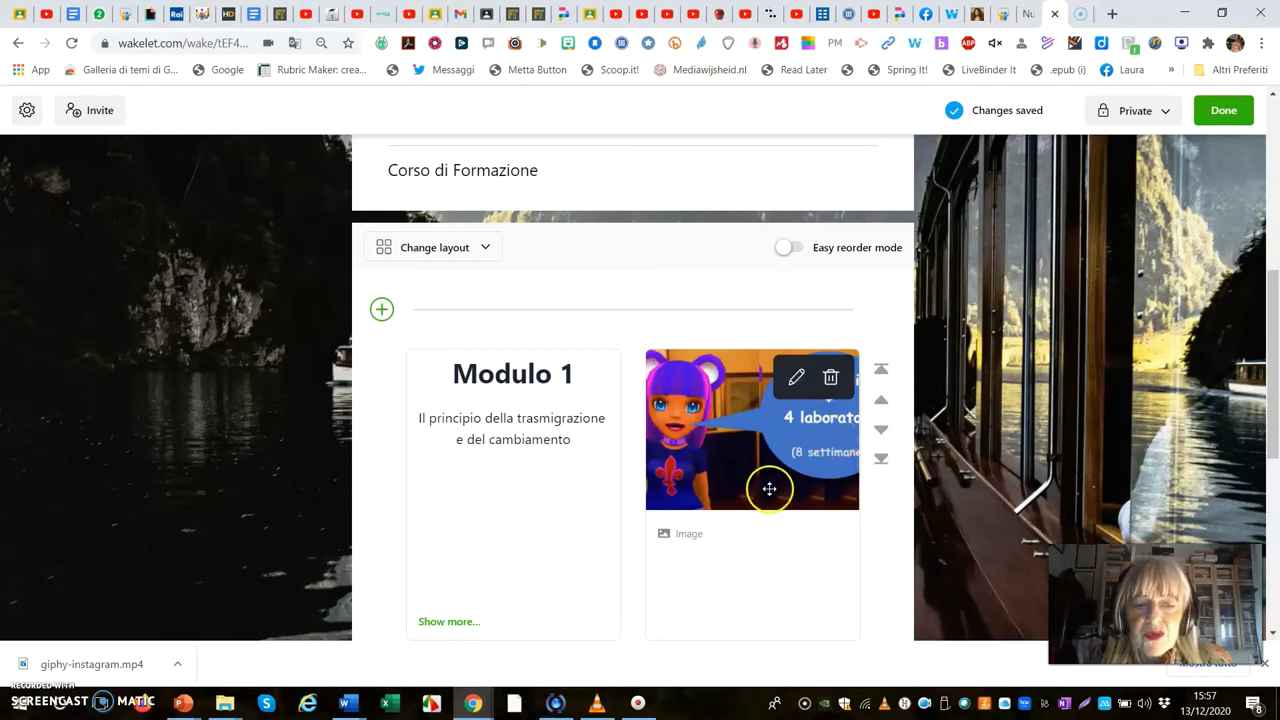
pyautogui.scroll(5, 810, 470)
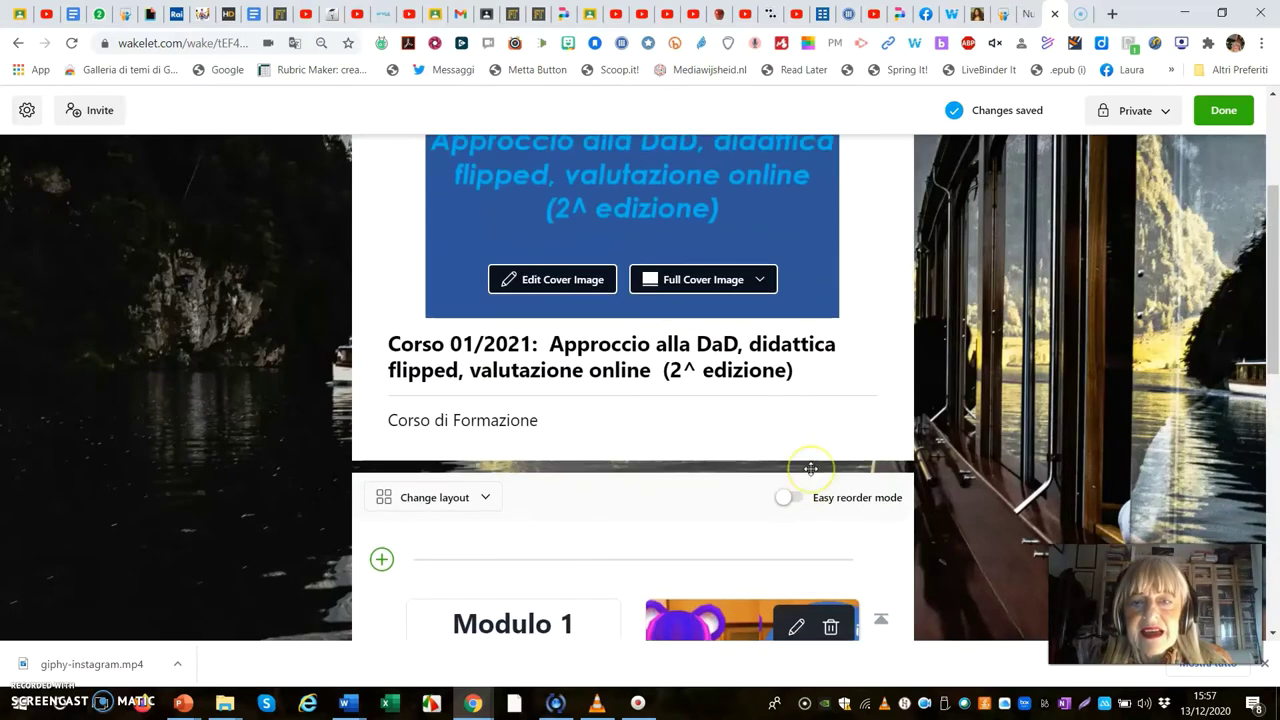
pyautogui.scroll(-1, 752, 405)
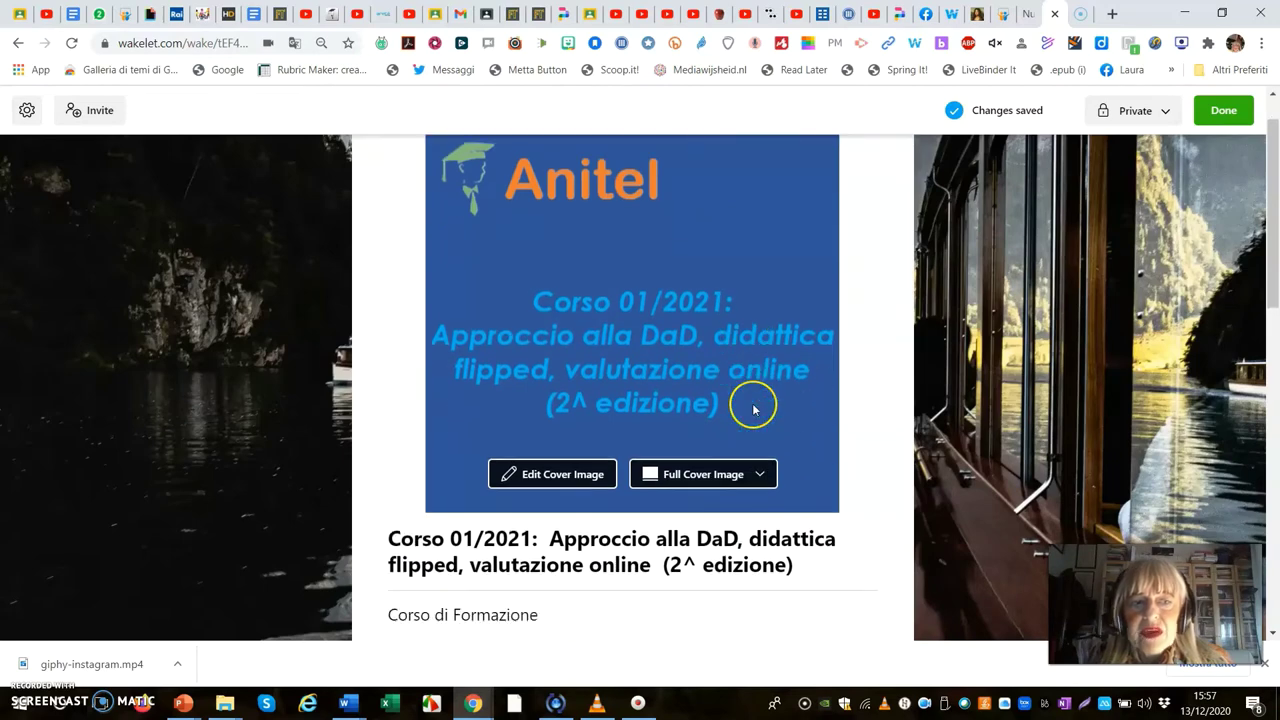
pyautogui.scroll(1, 752, 405)
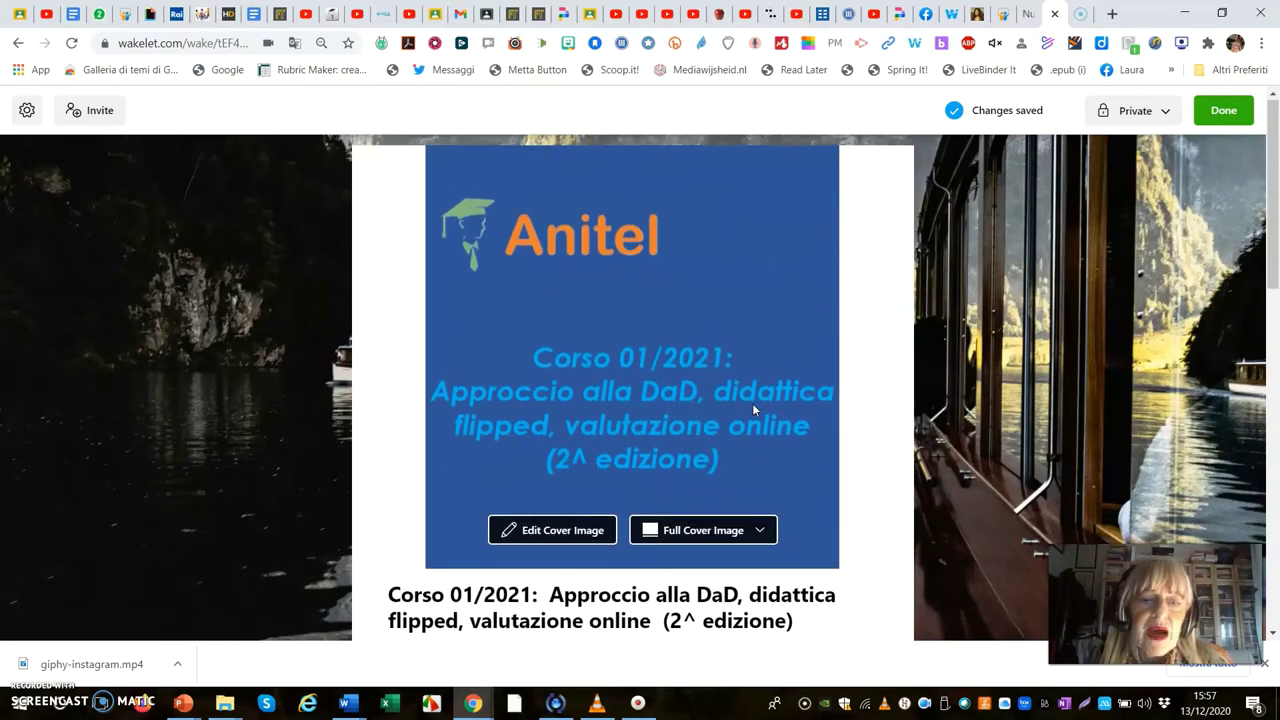
pyautogui.scroll(-5, 752, 403)
pyautogui.scroll(-2, 752, 404)
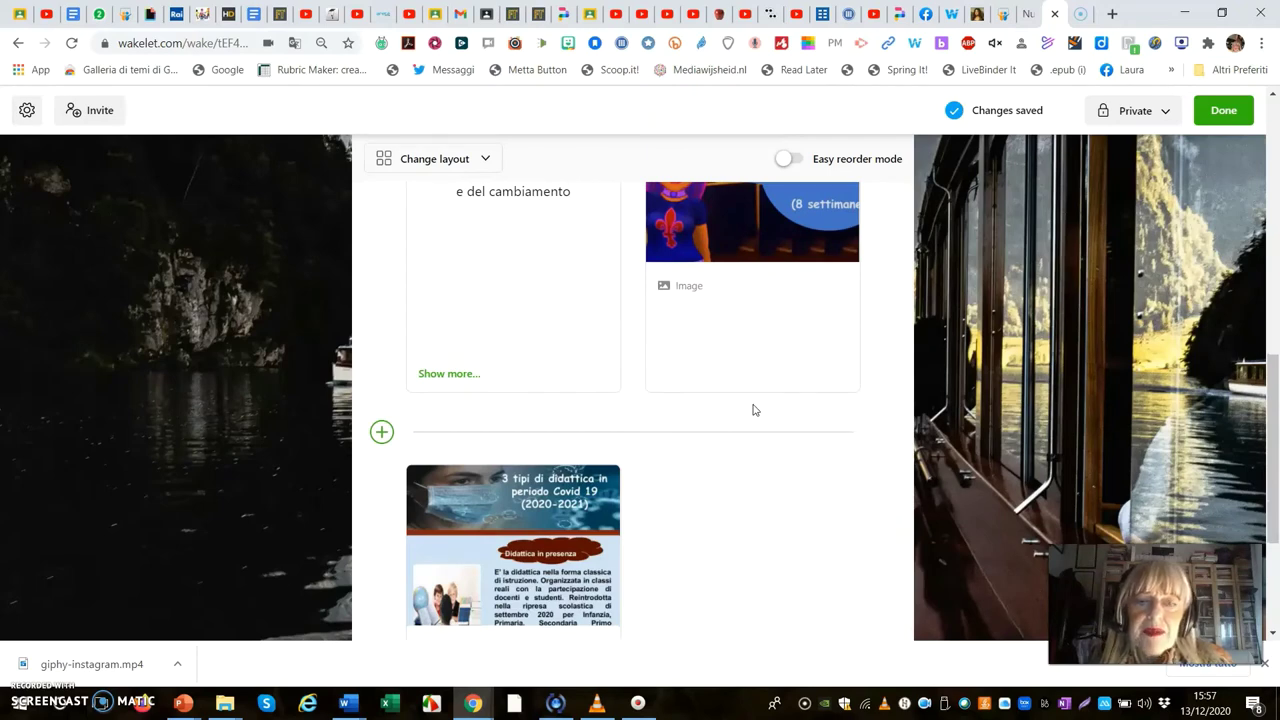
pyautogui.scroll(-2, 754, 410)
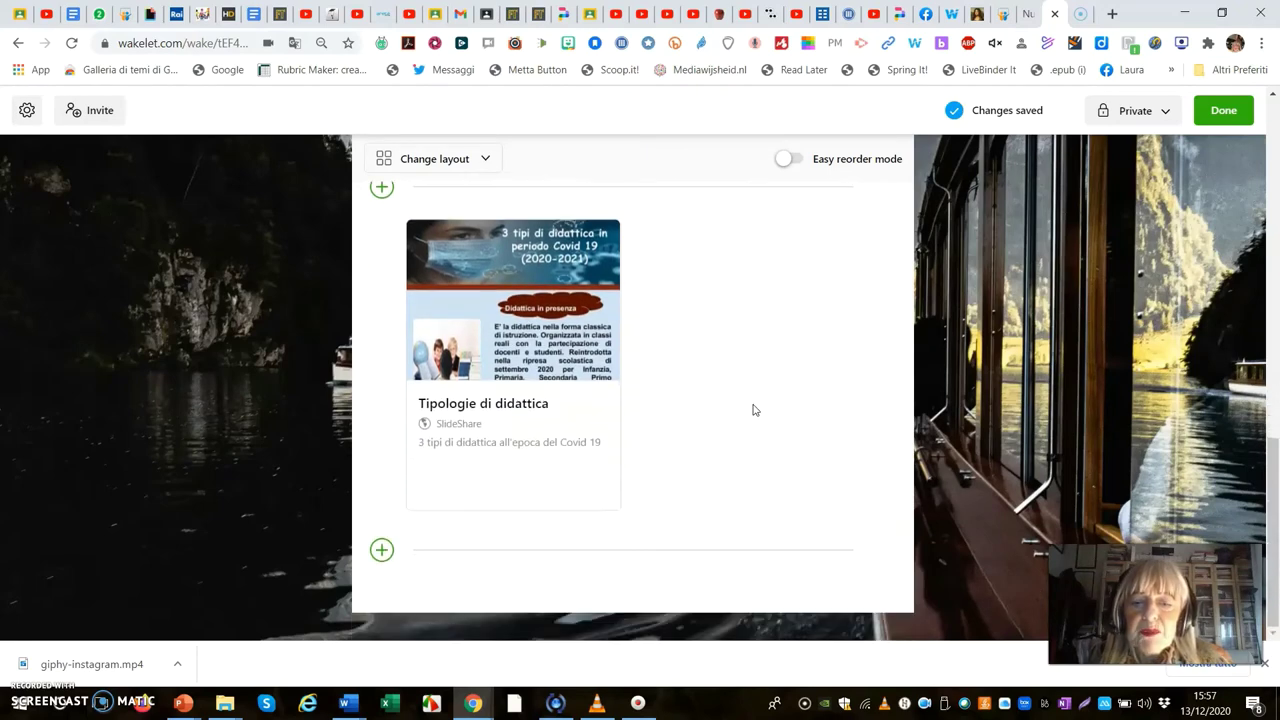
# Set the collection's visibility to Unlisted so that only people with the link can see it
pyautogui.scroll(10, 755, 408)
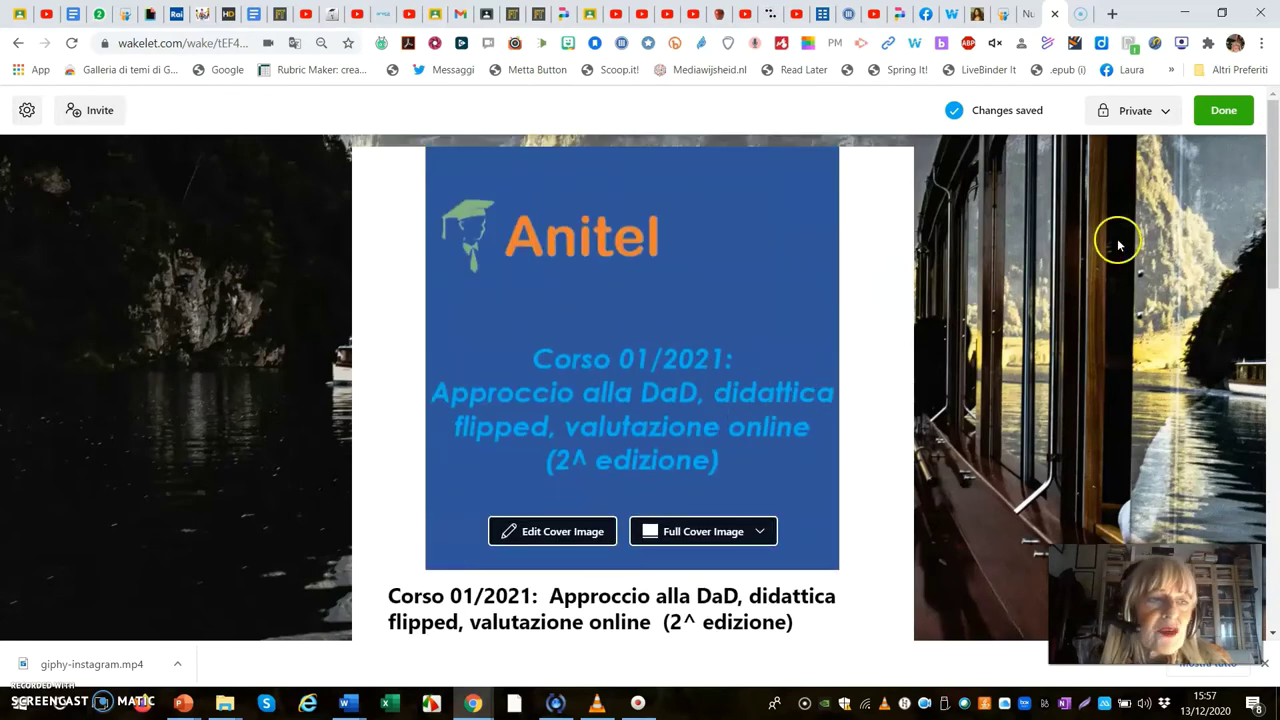
pyautogui.click(1166, 114)
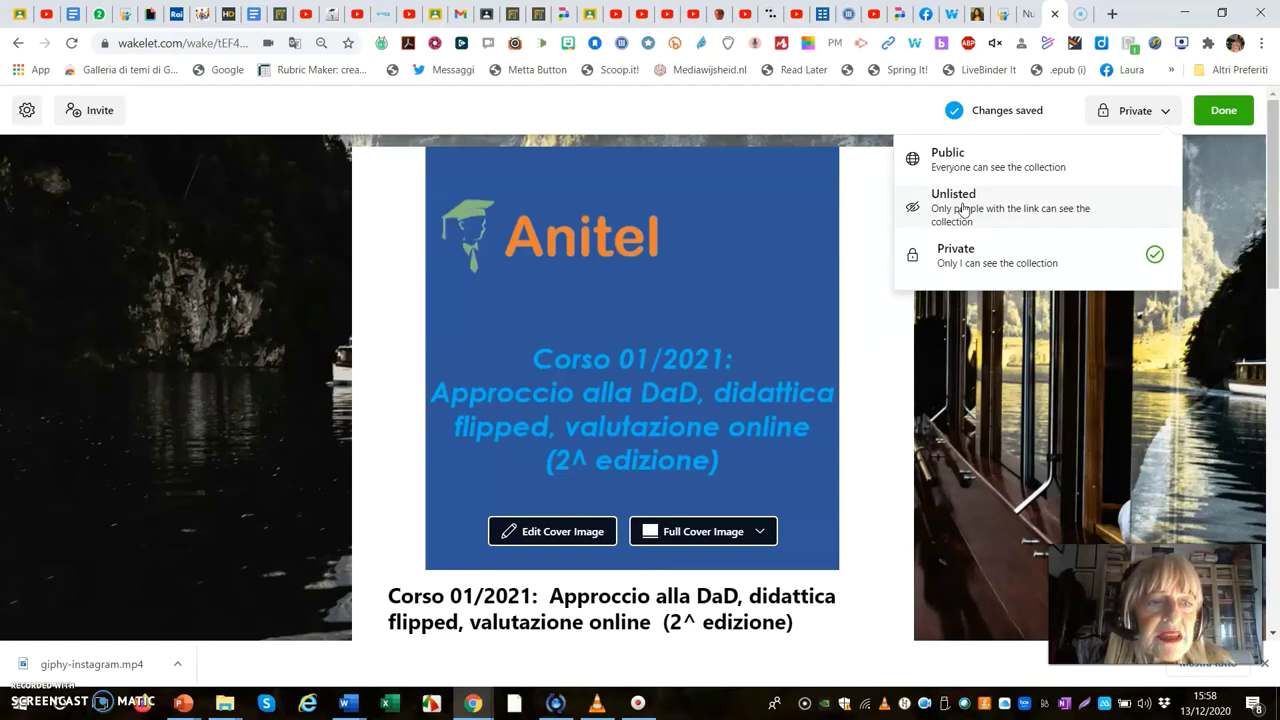
pyautogui.click(962, 207)
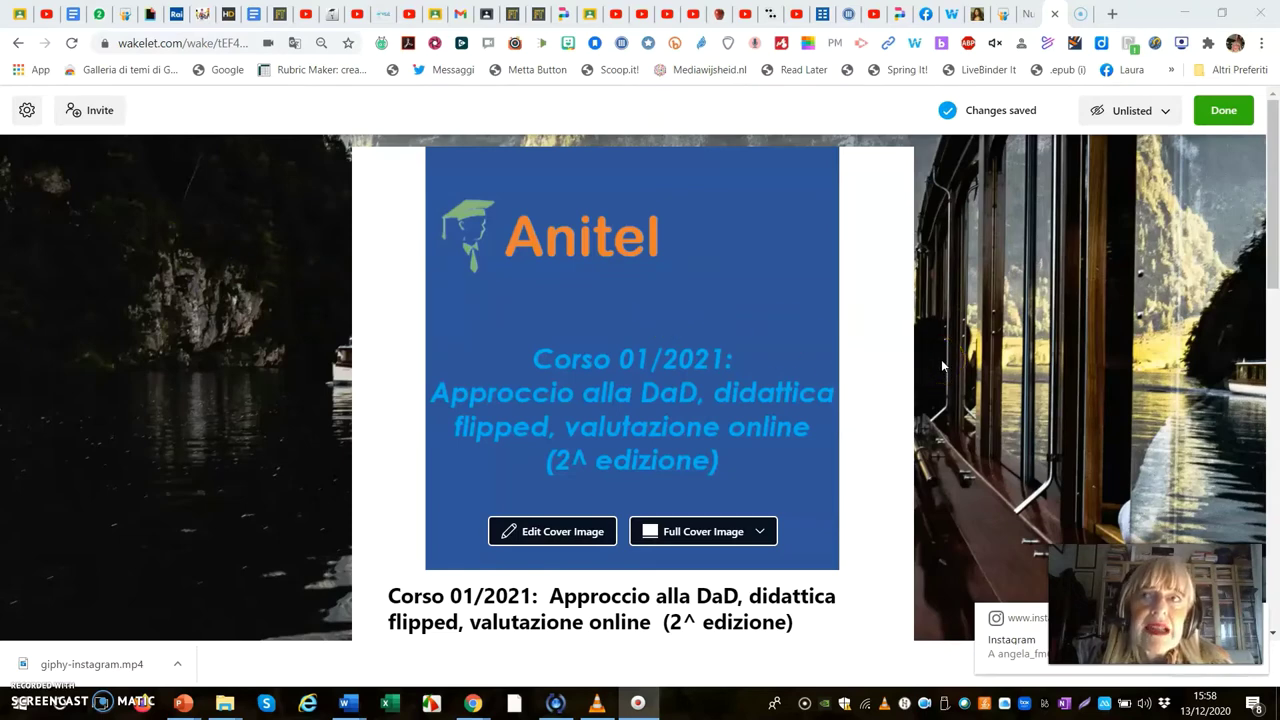
# Open the contributor invitation and review its link and code options and the list of current contributors
pyautogui.click(101, 116)
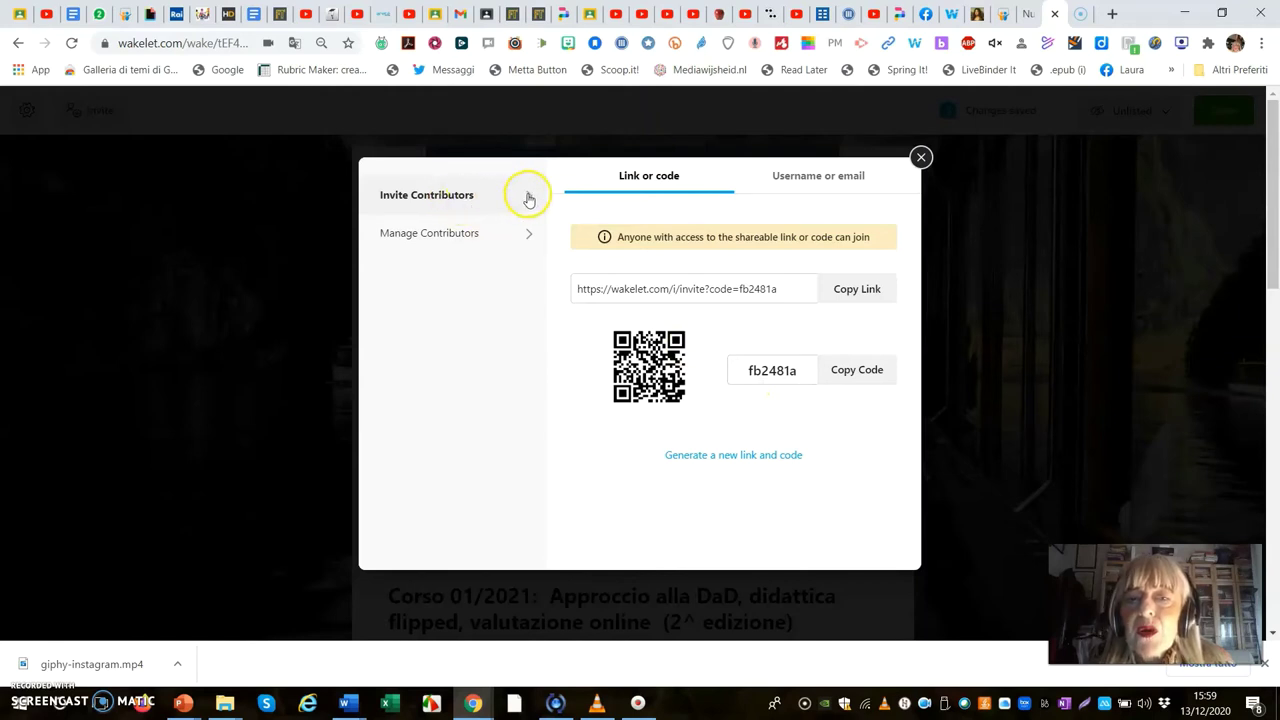
pyautogui.click(466, 199)
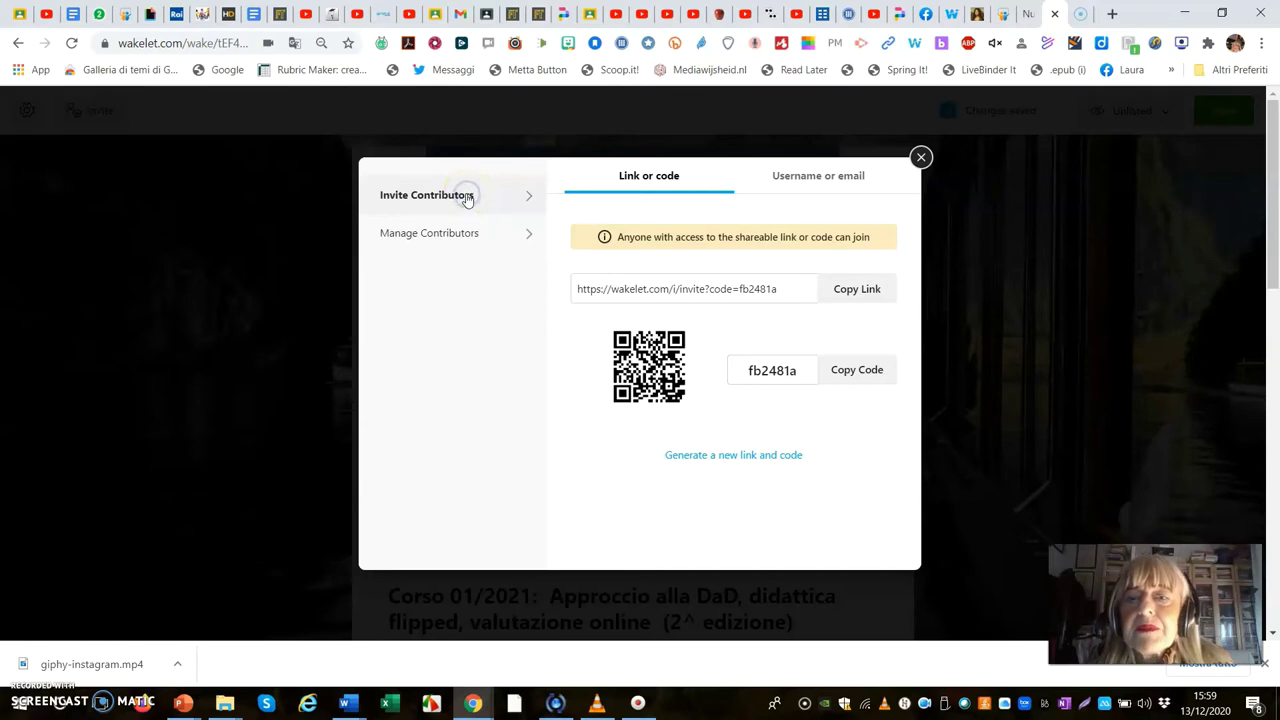
pyautogui.click(486, 223)
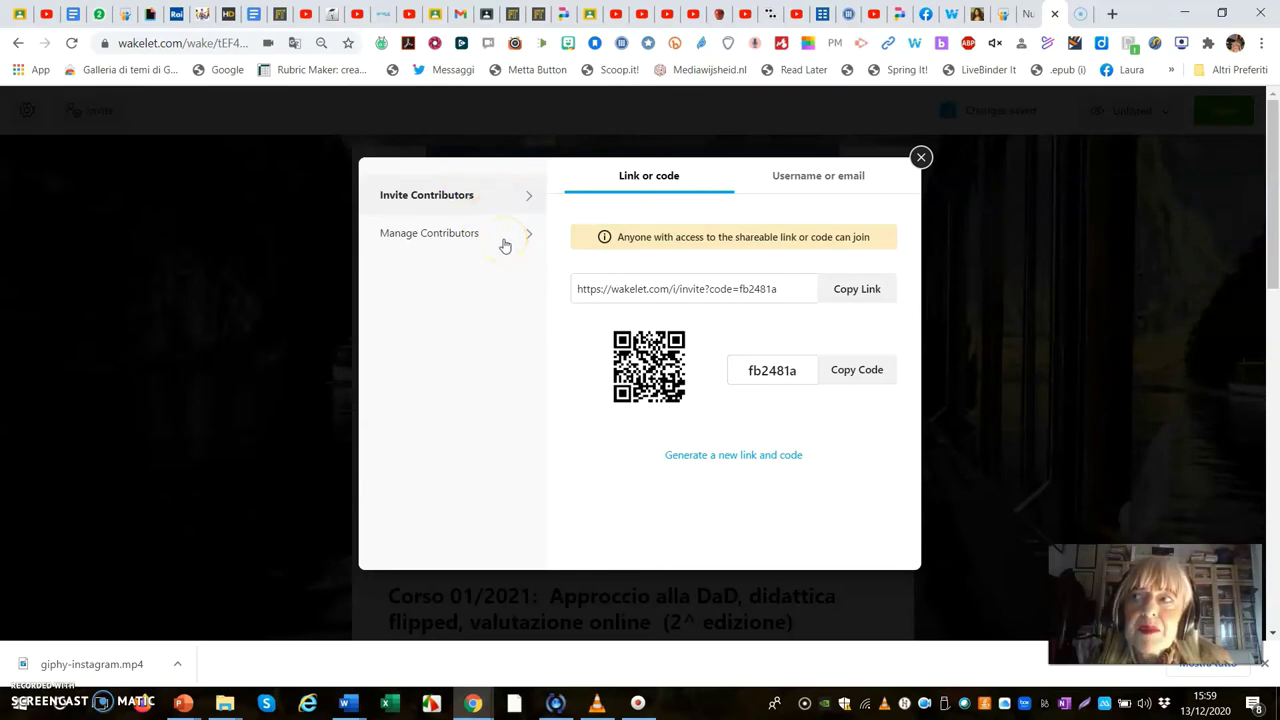
pyautogui.click(527, 248)
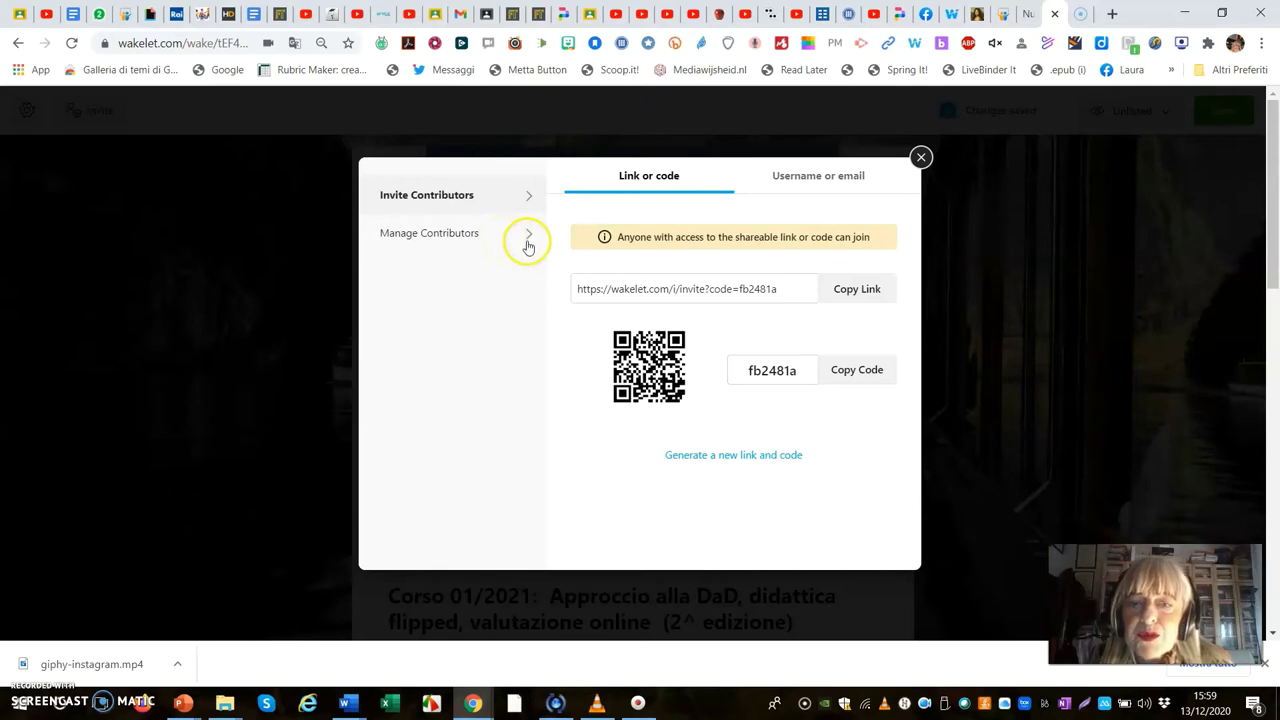
pyautogui.click(527, 240)
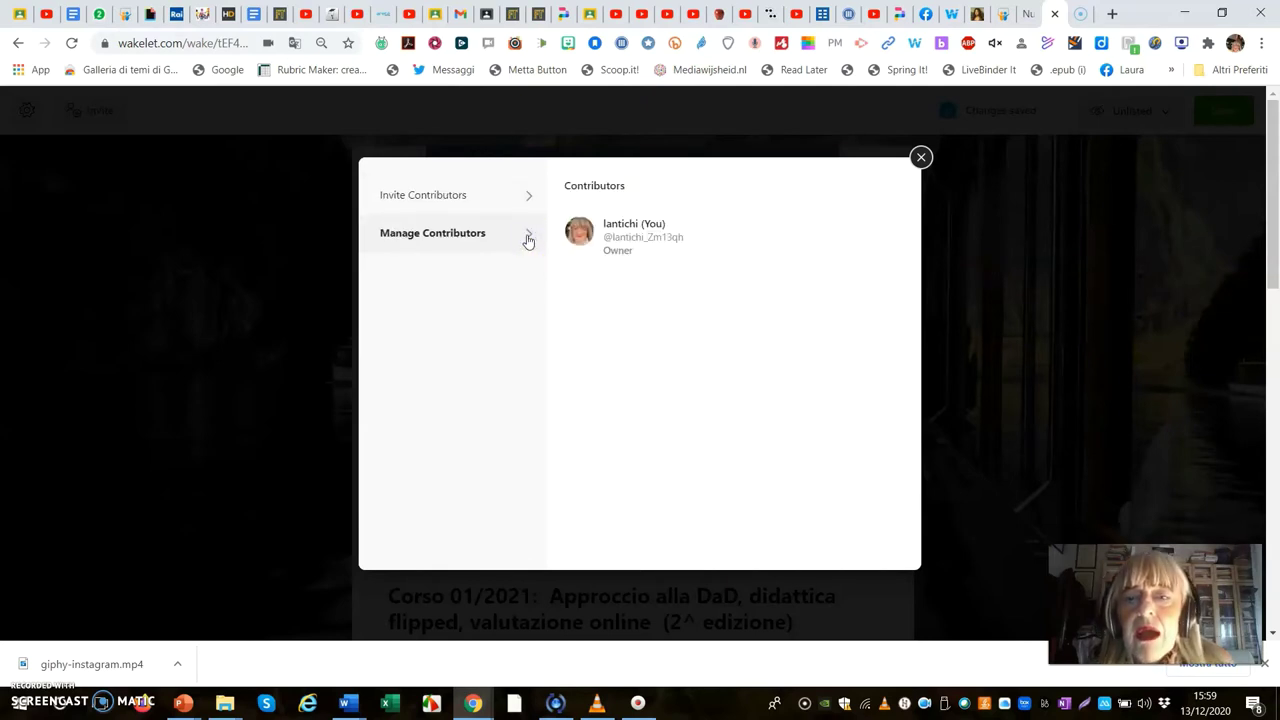
pyautogui.click(516, 212)
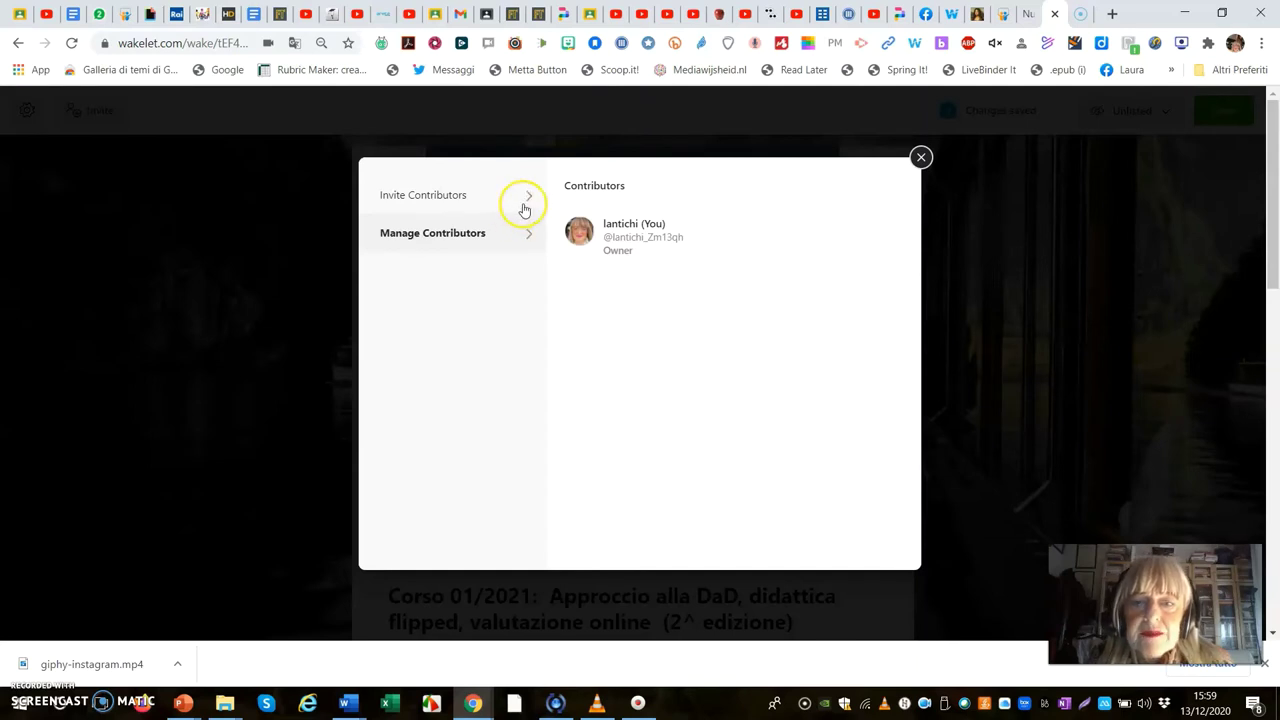
pyautogui.click(527, 205)
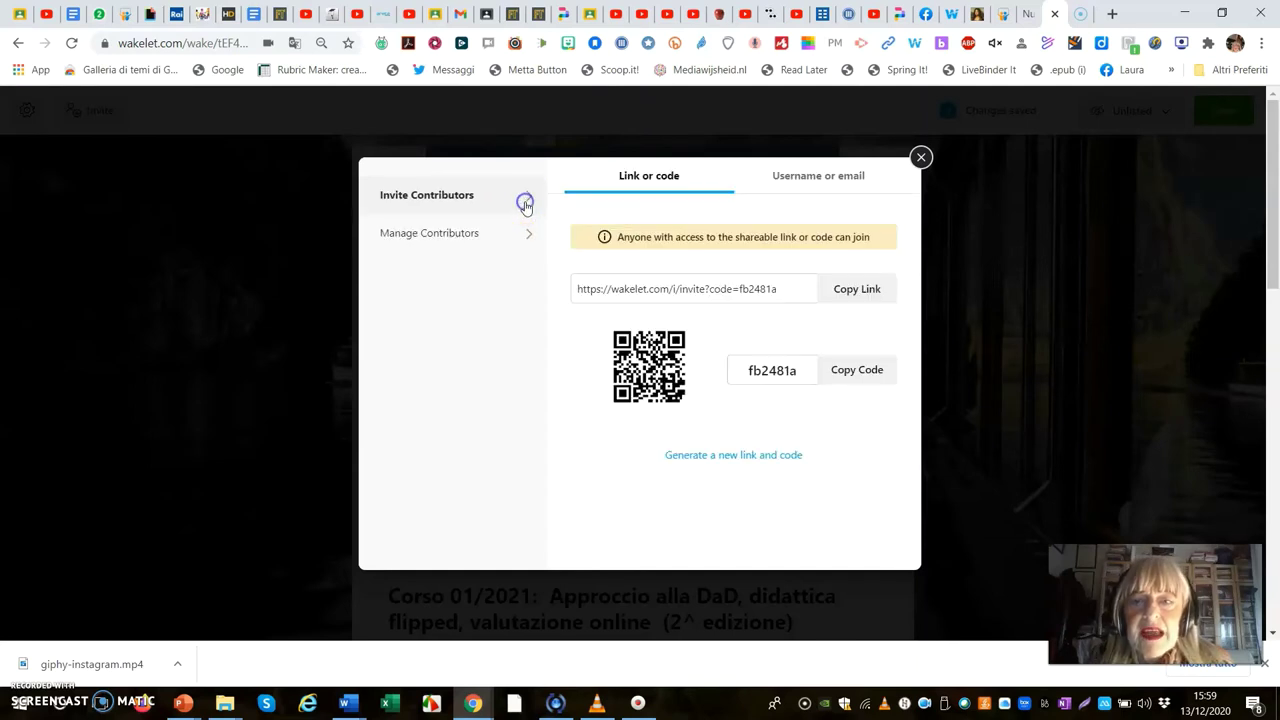
# View the options for inviting contributors by username or email, and close the invitation without inviting anyone
pyautogui.click(771, 189)
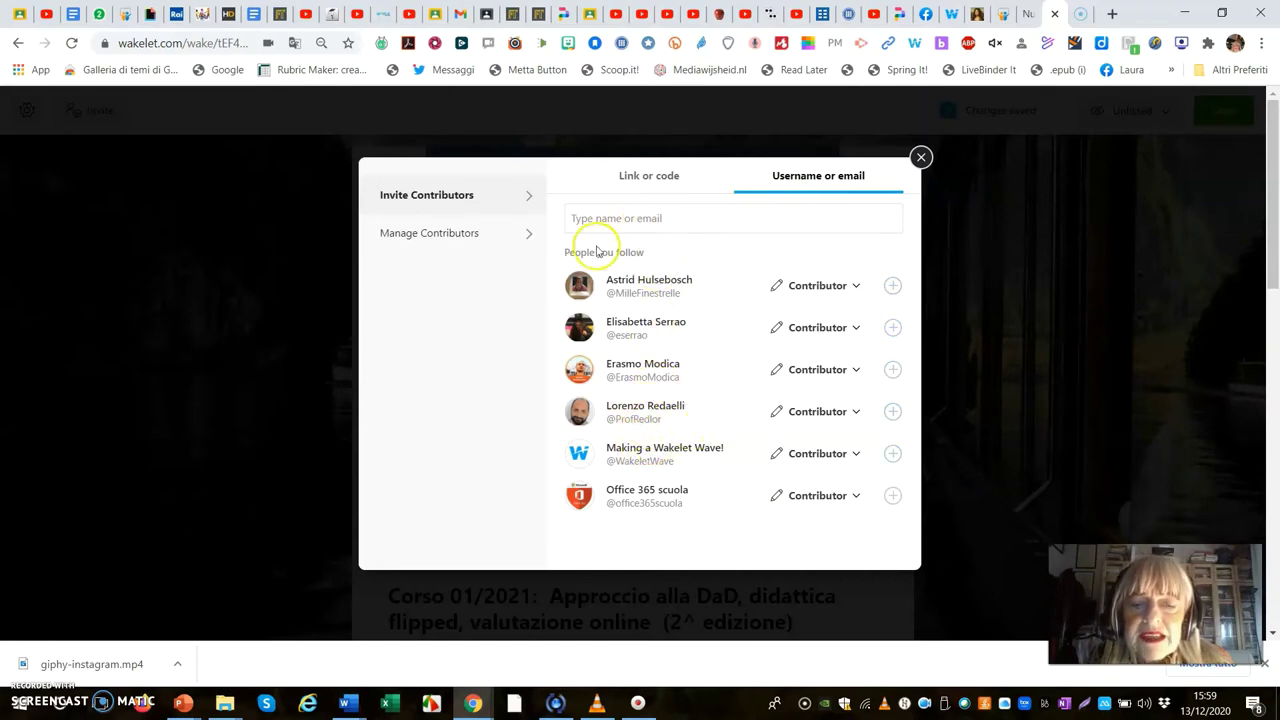
pyautogui.click(416, 418)
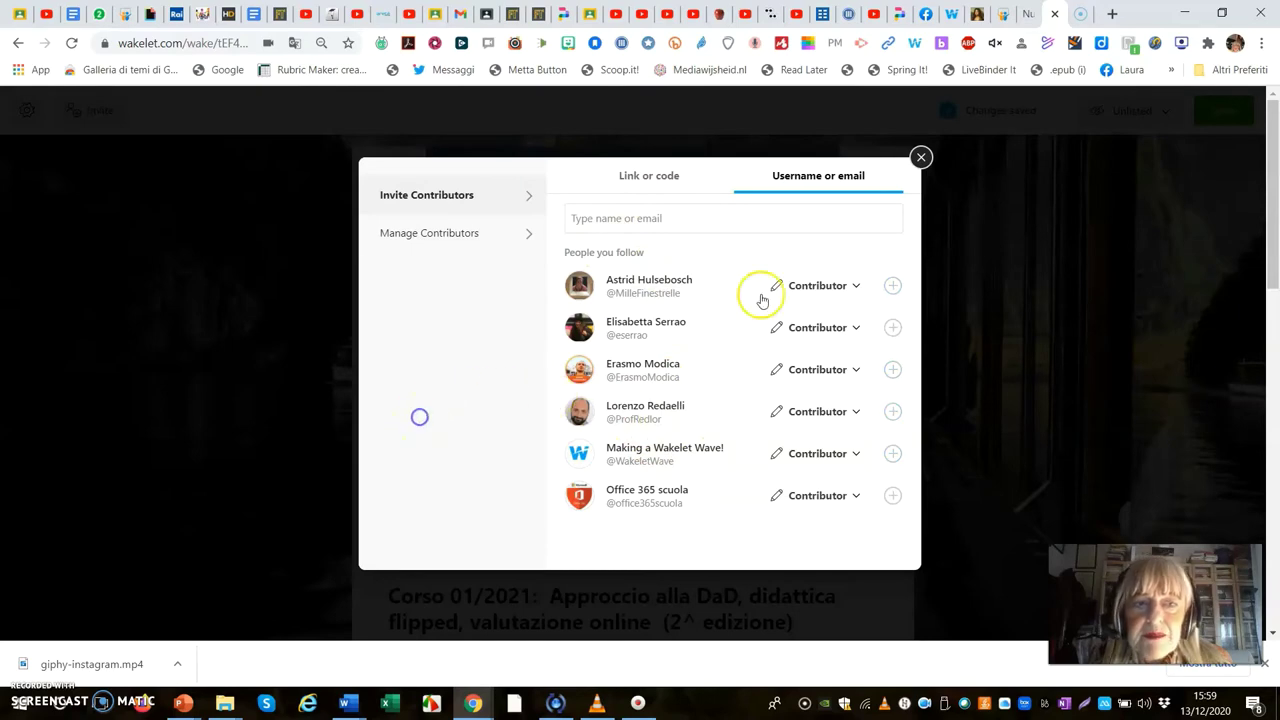
pyautogui.click(915, 162)
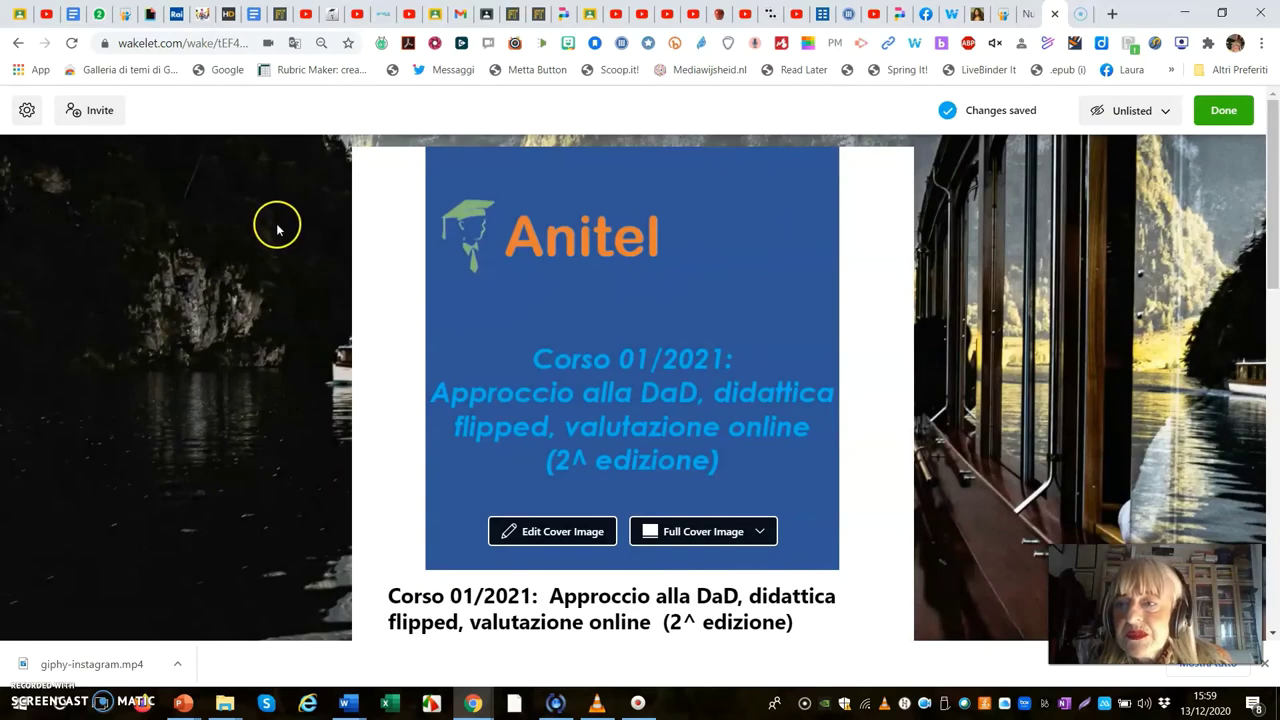
# Turn off "Contributors editing items" in the collection's settings and close the settings
pyautogui.click(26, 111)
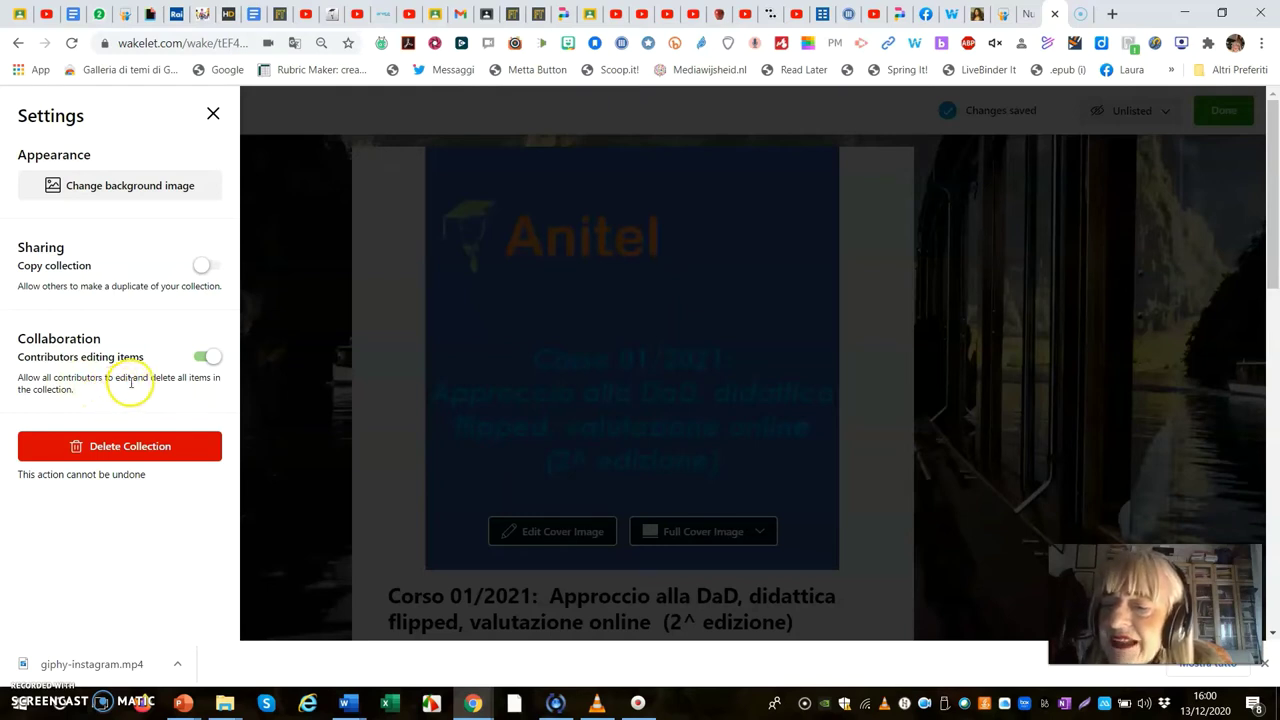
pyautogui.click(210, 358)
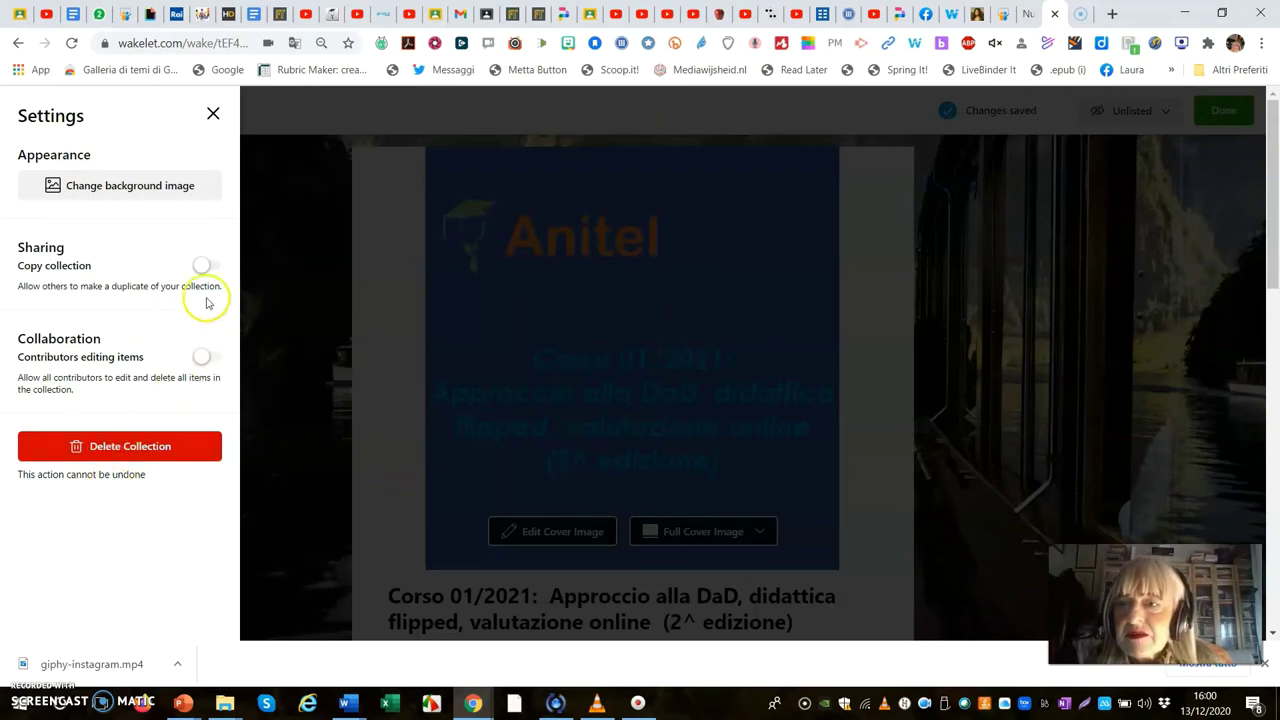
pyautogui.click(212, 116)
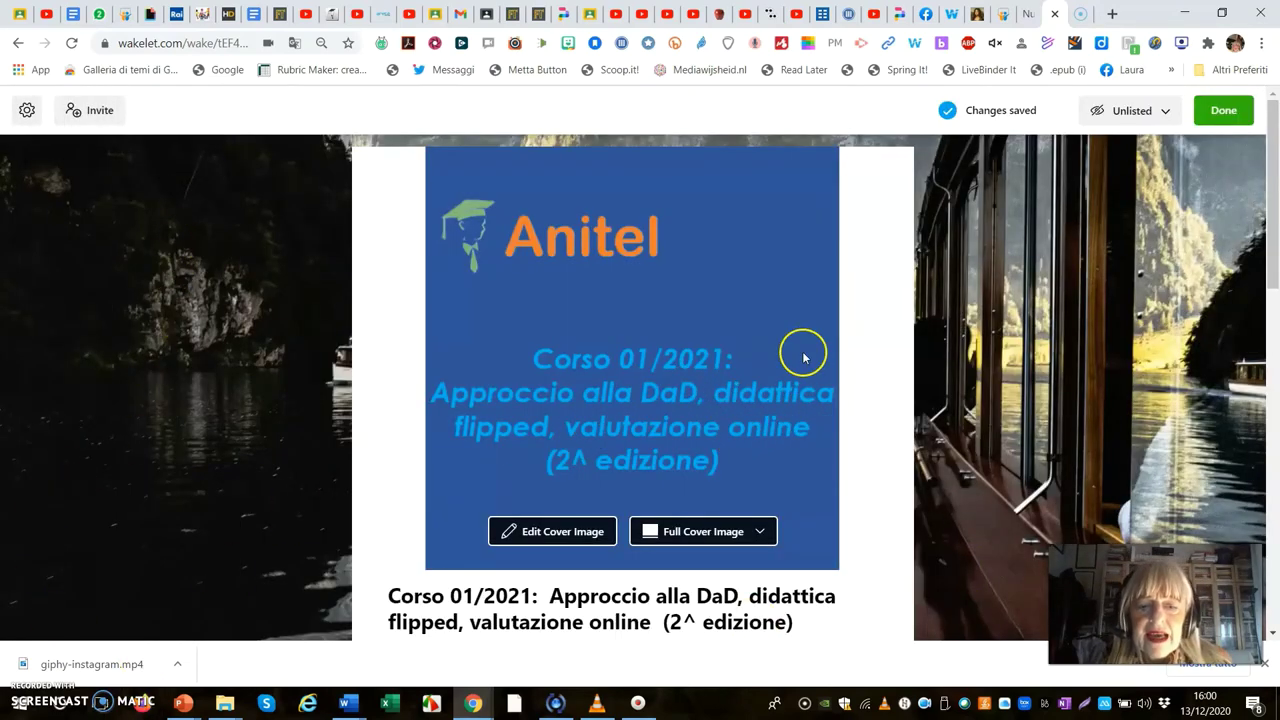
# Look over the collection once more and finish editing it
pyautogui.scroll(-6, 803, 351)
pyautogui.scroll(6, 805, 352)
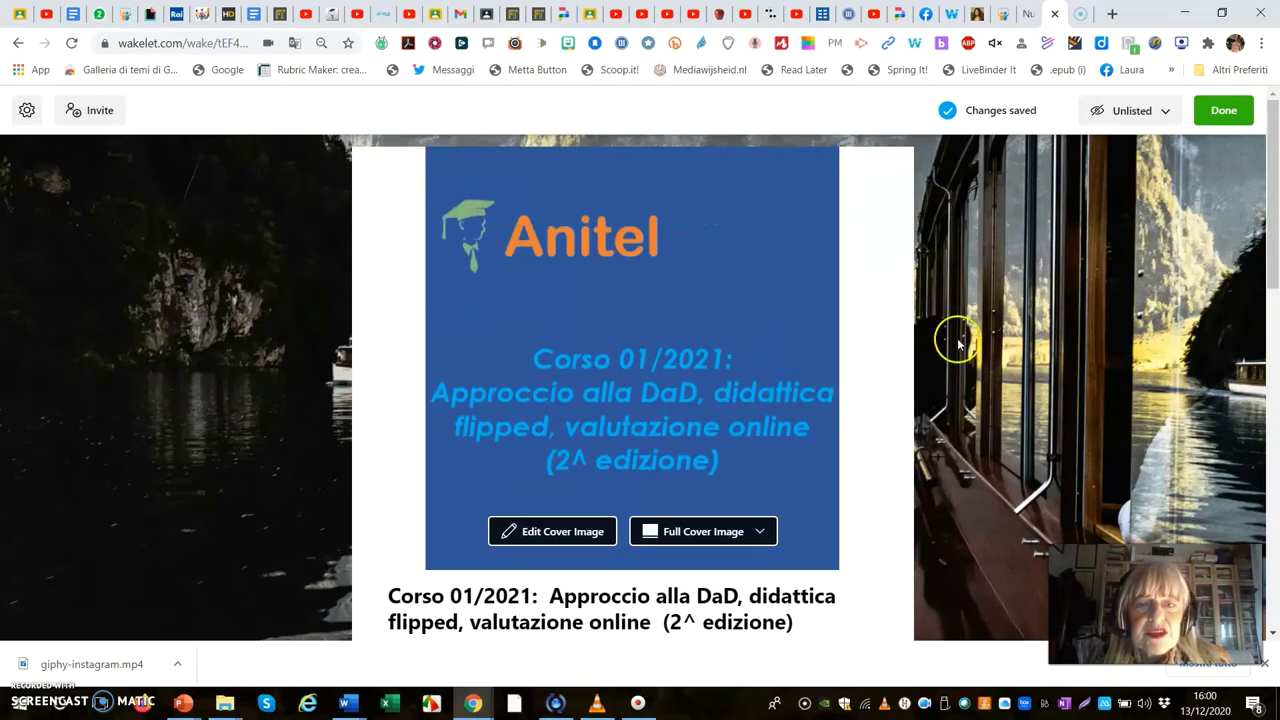
pyautogui.click(1224, 112)
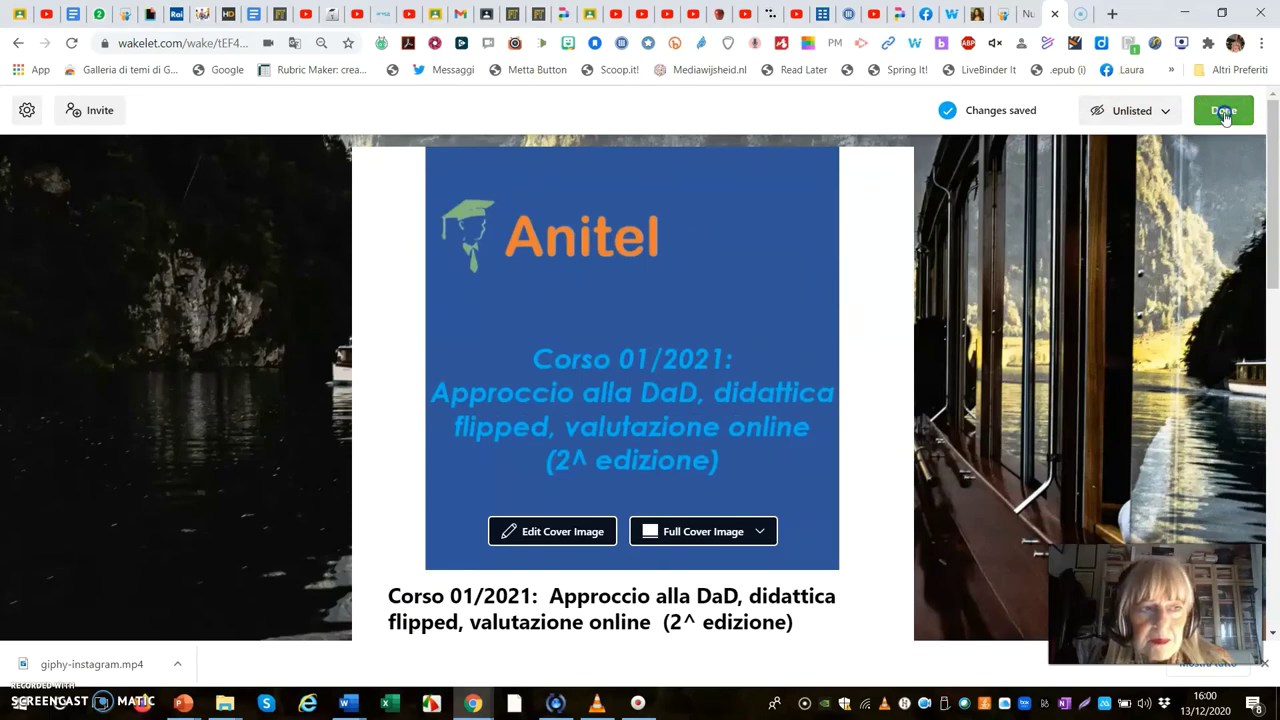